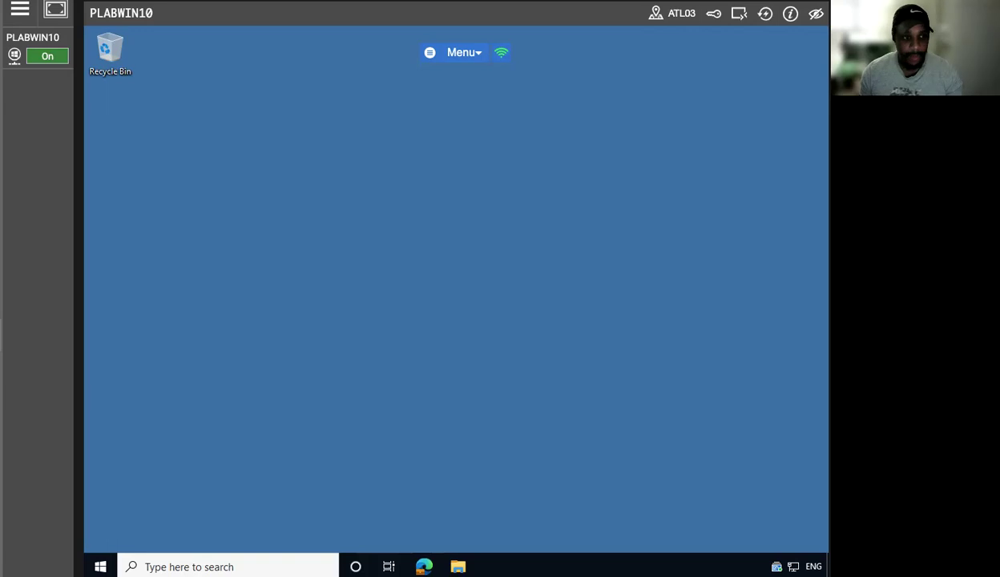
Step: Open the Azure portal in Microsoft Edge and start creating a virtual machine resource
{"action": "left_click", "coordinate": [424, 564]}
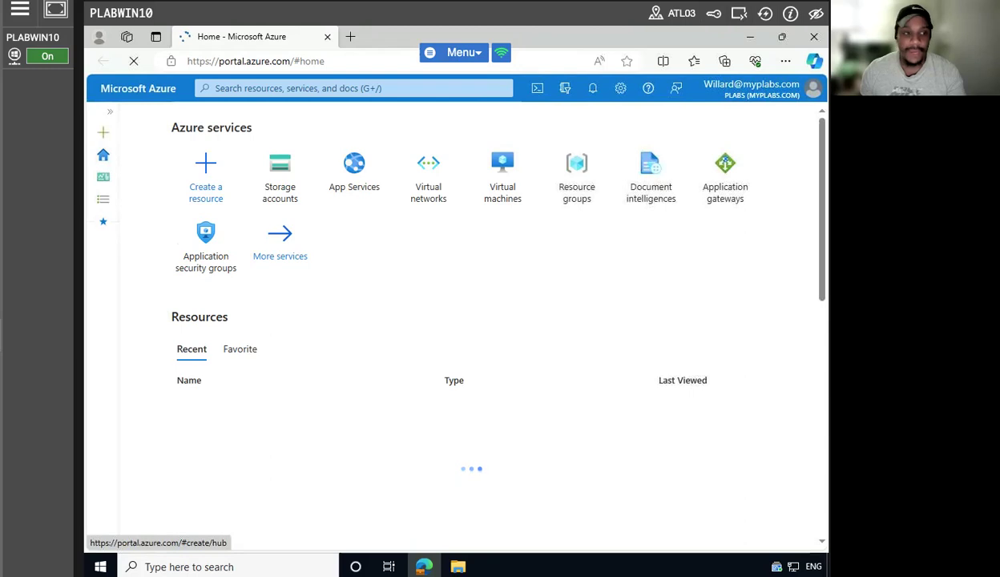
{"action": "left_click", "coordinate": [745, 37]}
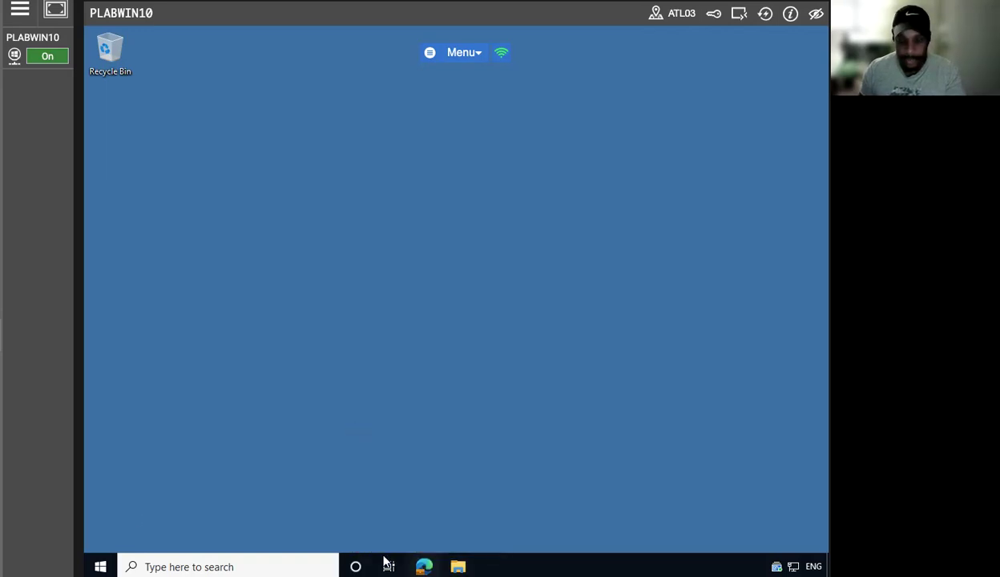
{"action": "left_click", "coordinate": [424, 566]}
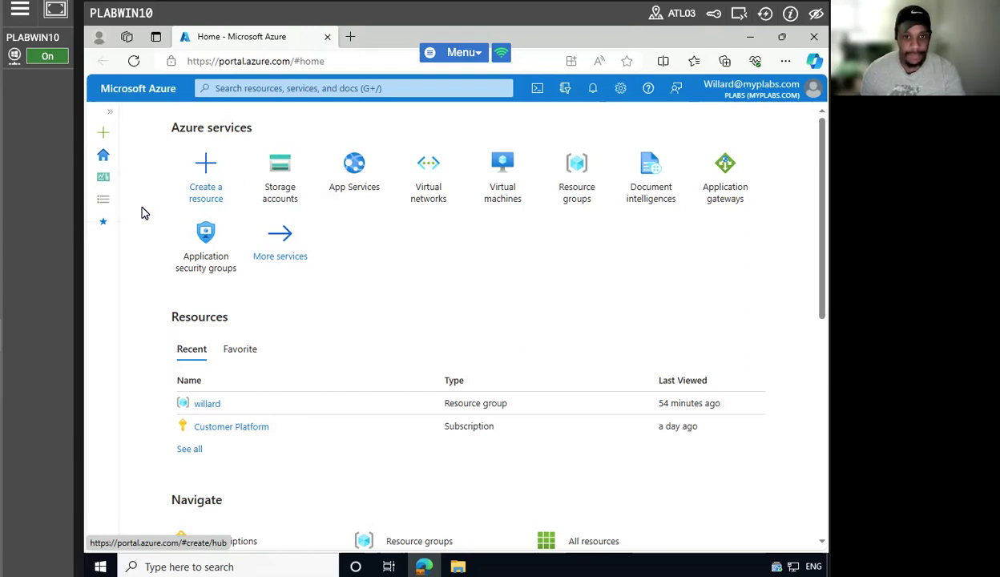
{"action": "left_click", "coordinate": [206, 177]}
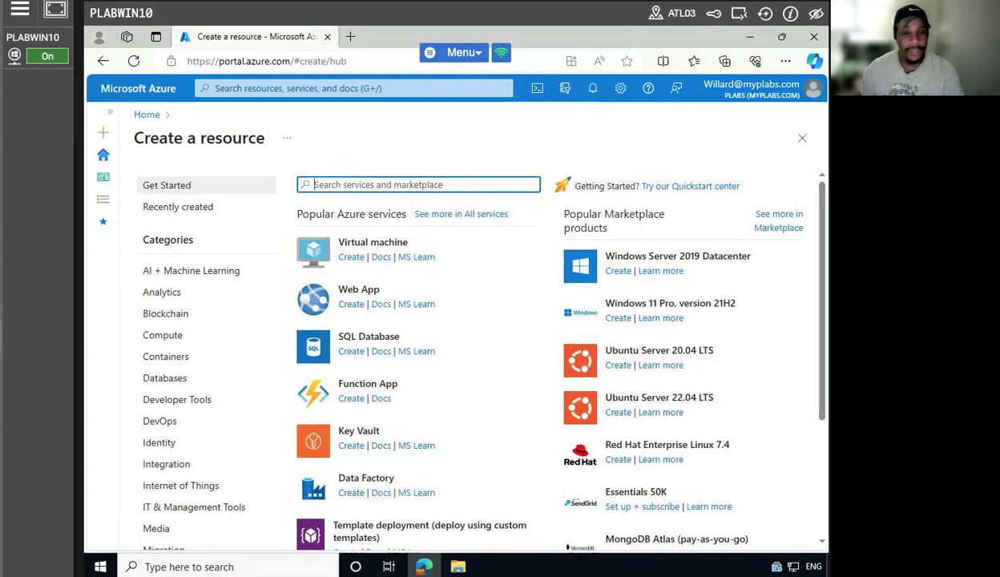
{"action": "scroll", "coordinate": [348, 410], "scroll_direction": "down", "scroll_amount": 3}
{"action": "scroll", "coordinate": [295, 411], "scroll_direction": "up", "scroll_amount": 3}
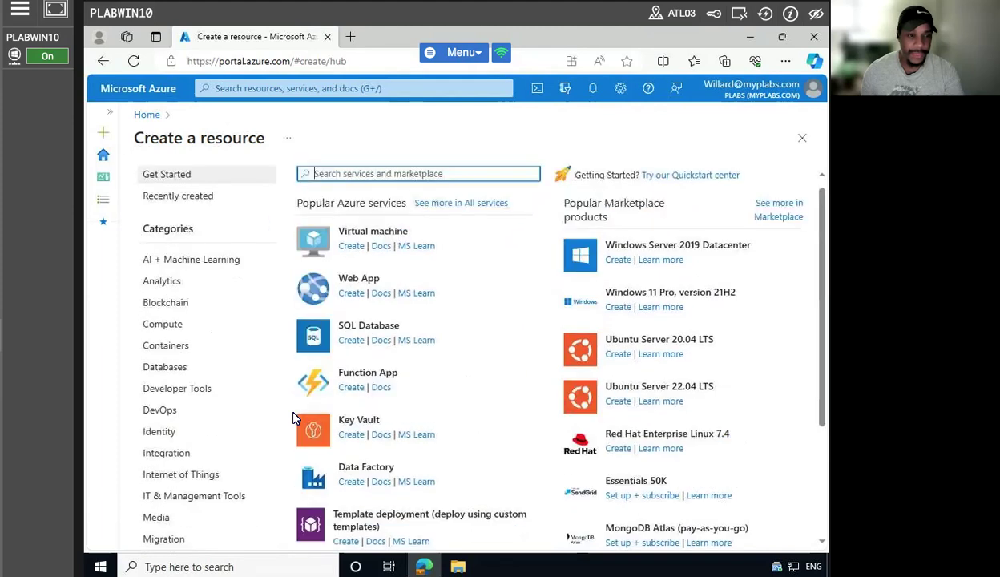
{"action": "scroll", "coordinate": [279, 408], "scroll_direction": "up", "scroll_amount": 1}
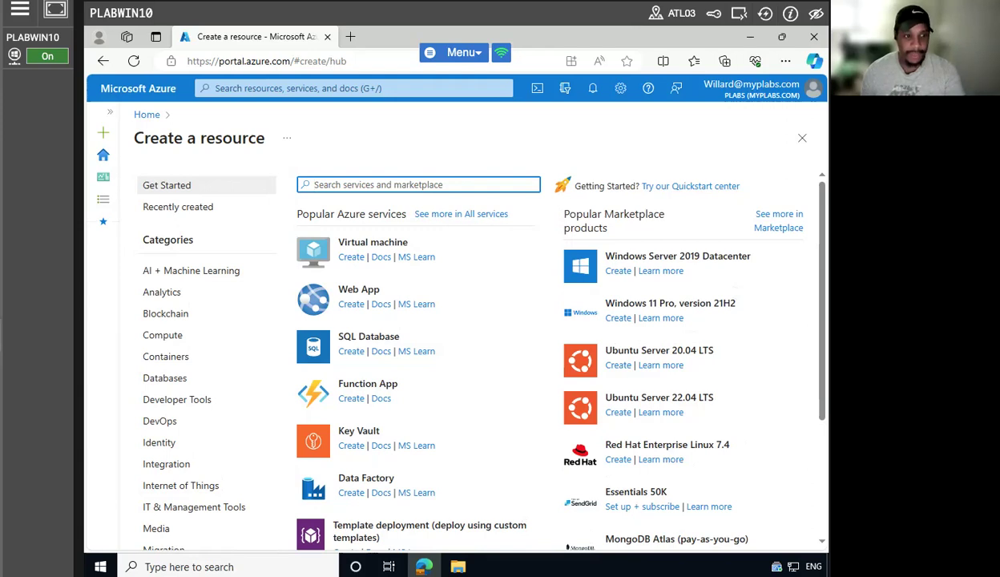
{"action": "left_click", "coordinate": [352, 257]}
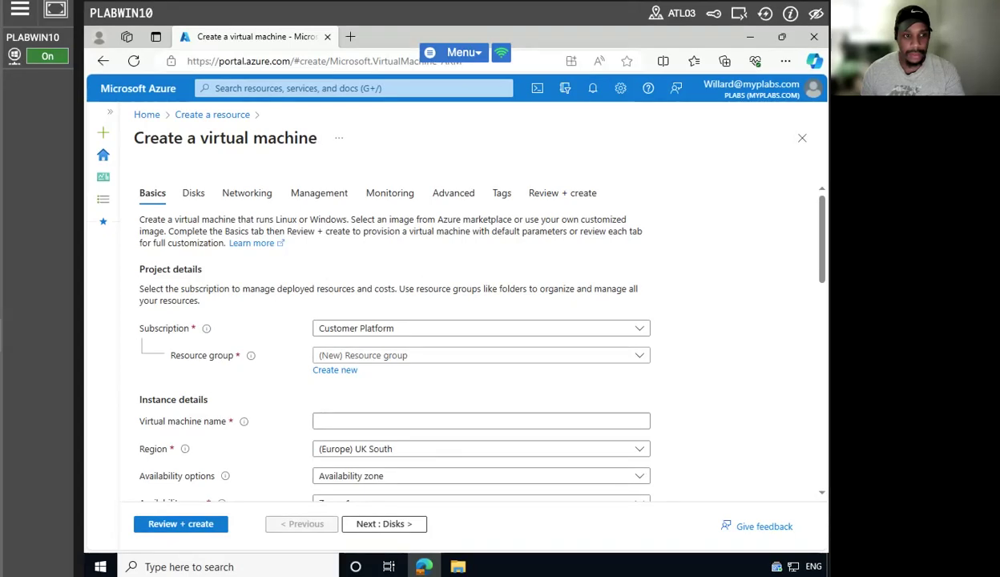
Step: Assign the virtual machine to the existing resource group and name it plabvm01
{"action": "left_click", "coordinate": [449, 355]}
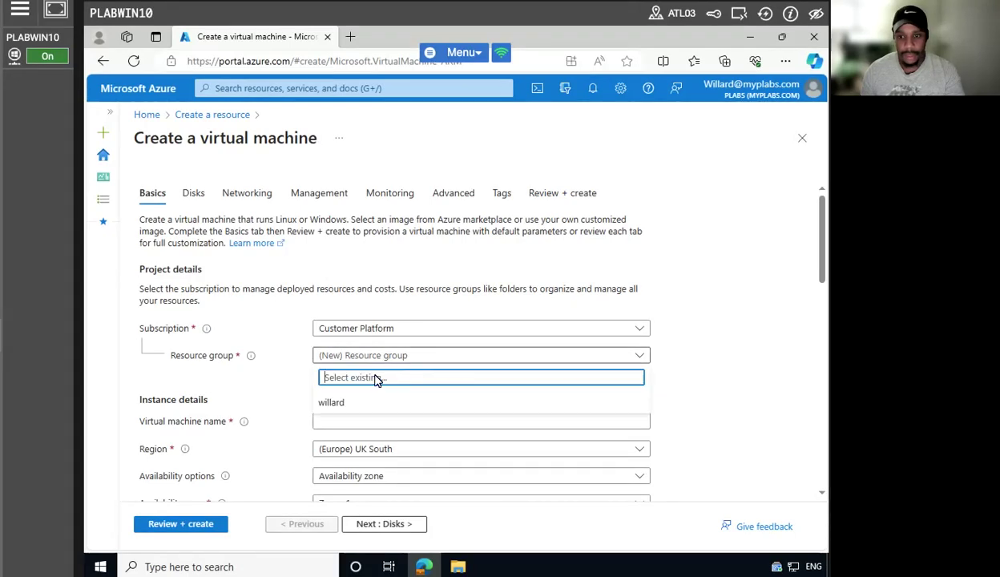
{"action": "key", "text": "Down"}
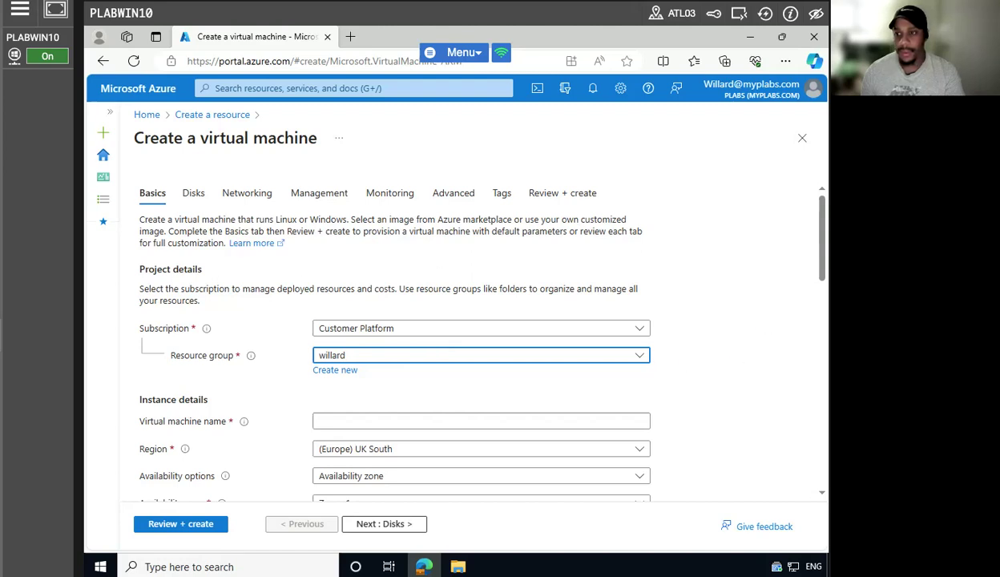
{"action": "scroll", "coordinate": [756, 323], "scroll_direction": "down", "scroll_amount": 5}
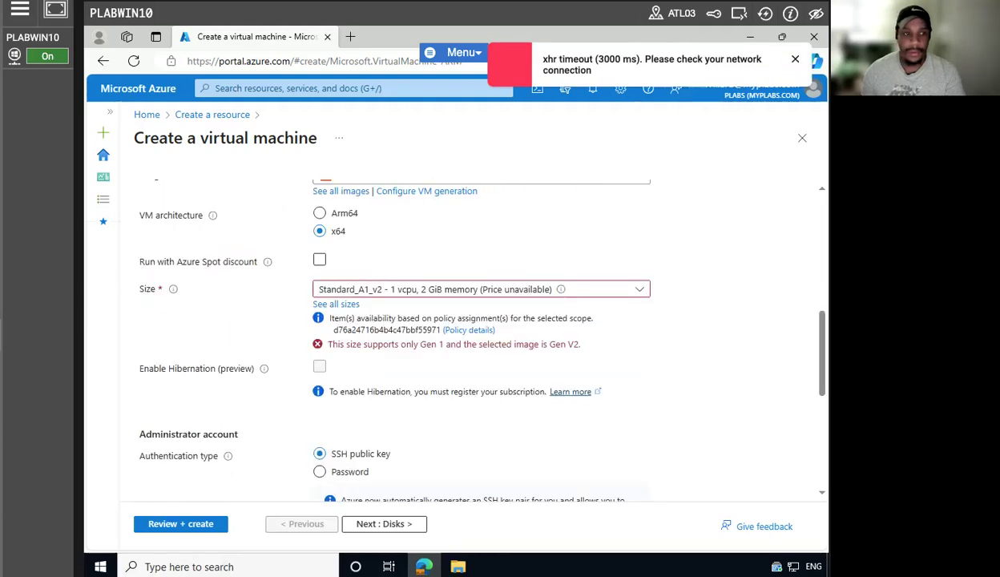
{"action": "scroll", "coordinate": [481, 336], "scroll_direction": "up", "scroll_amount": 1}
{"action": "scroll", "coordinate": [480, 336], "scroll_direction": "down", "scroll_amount": 1}
{"action": "scroll", "coordinate": [481, 336], "scroll_direction": "up", "scroll_amount": 1}
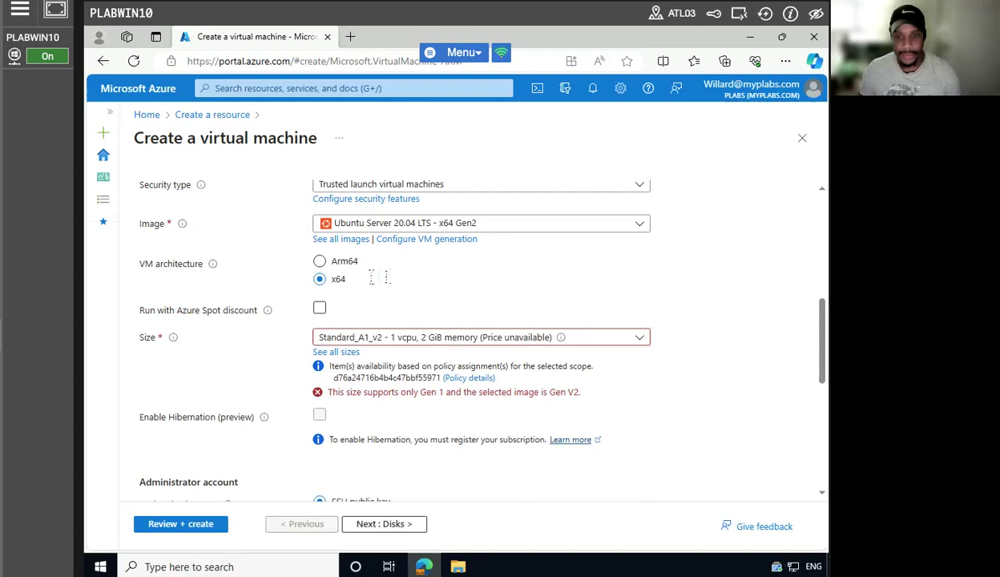
{"action": "scroll", "coordinate": [372, 277], "scroll_direction": "up", "scroll_amount": 2}
{"action": "left_click", "coordinate": [373, 276]}
{"action": "type", "text": "plan"}
{"action": "type", "text": "bvm01"}
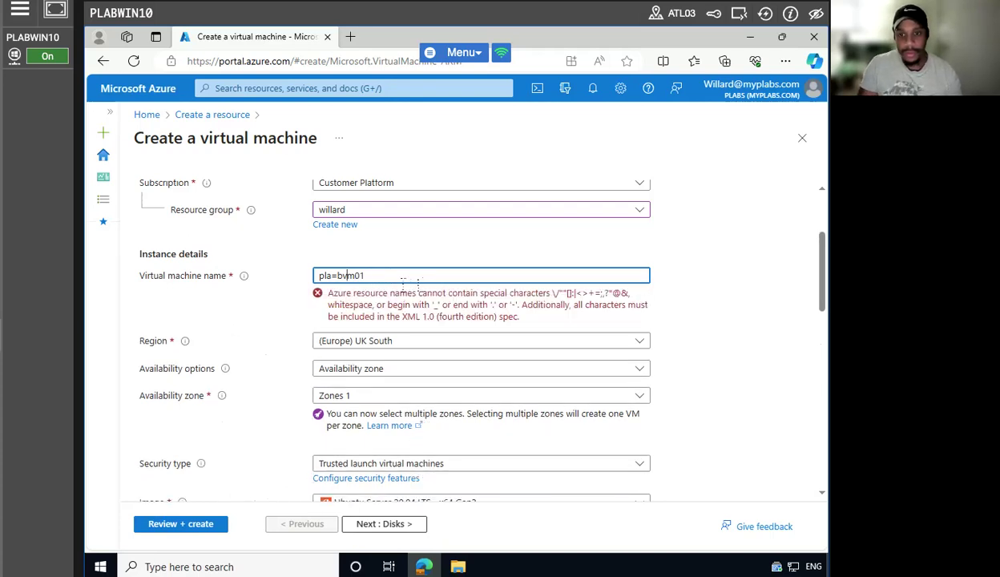
{"action": "key", "text": "BackSpace"}
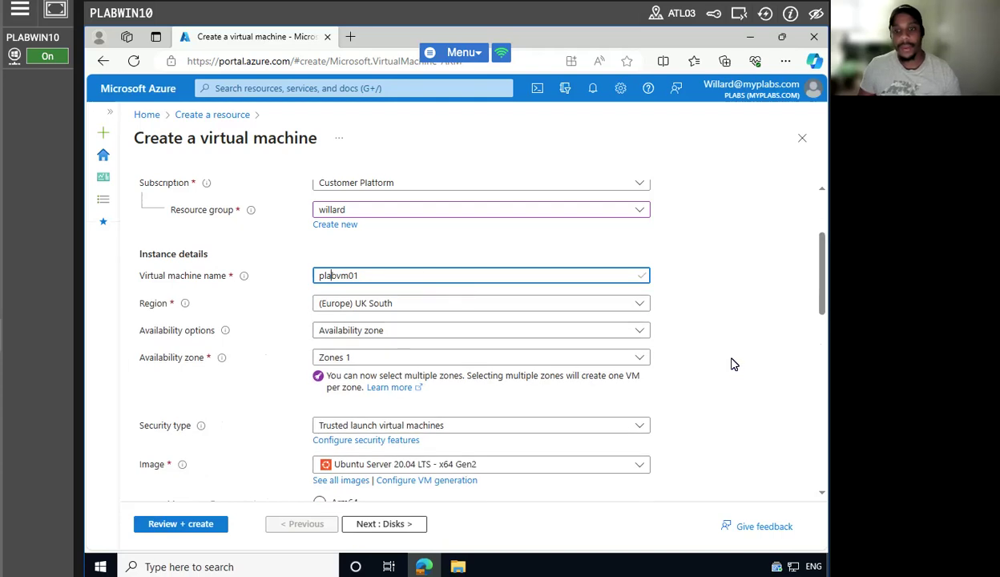
Step: Choose the Windows Server 2019 Datacenter Server Core - x64 Gen 1 image from the marketplace for the virtual machine
{"action": "scroll", "coordinate": [752, 393], "scroll_direction": "down", "scroll_amount": 2}
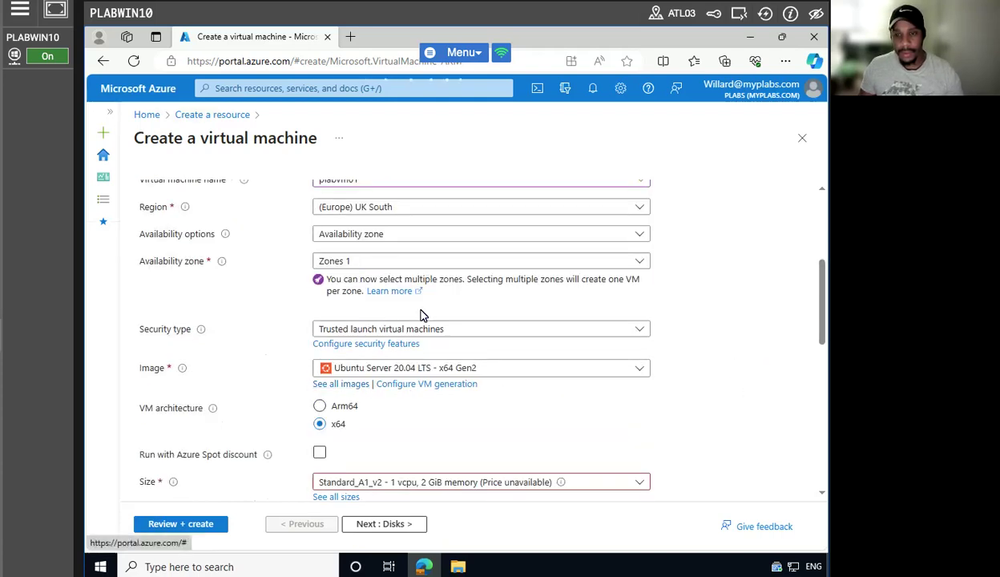
{"action": "left_click", "coordinate": [341, 384]}
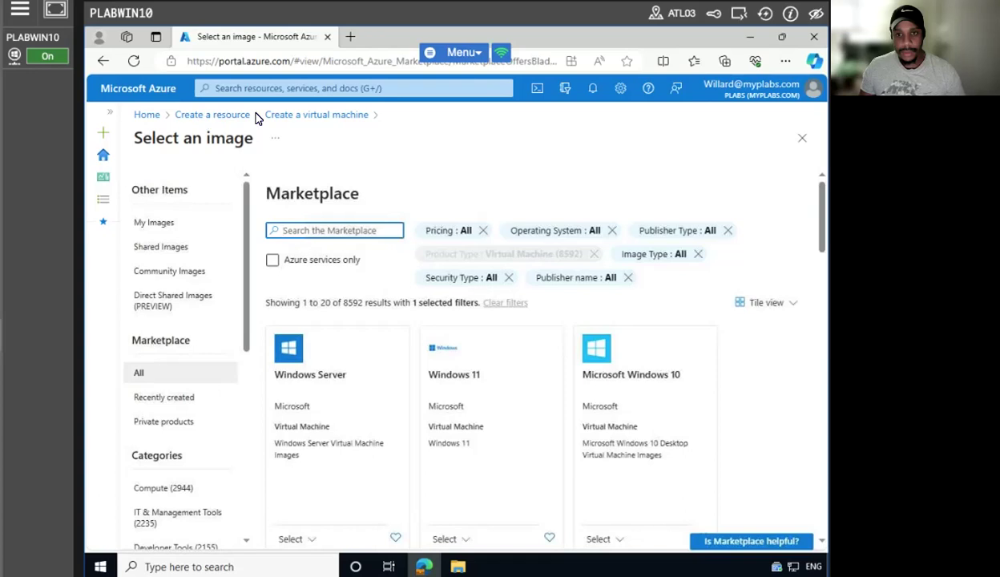
{"action": "scroll", "coordinate": [343, 429], "scroll_direction": "down", "scroll_amount": 1}
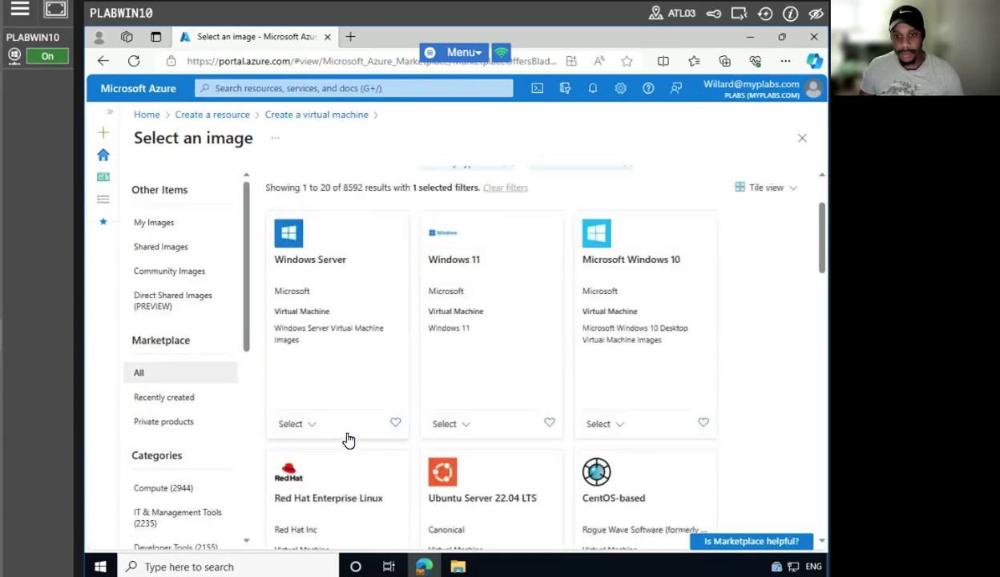
{"action": "left_click", "coordinate": [301, 432]}
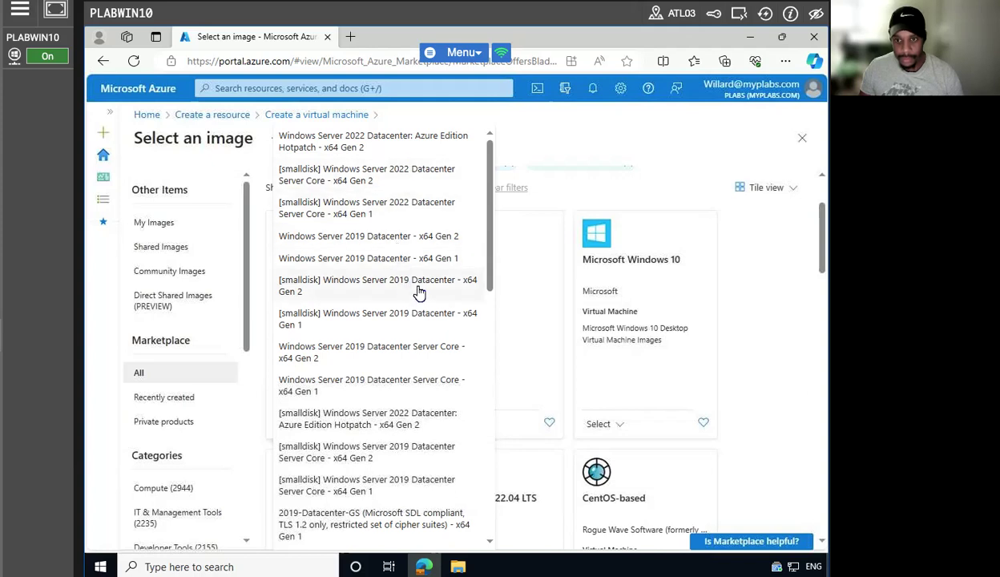
{"action": "left_click", "coordinate": [376, 390]}
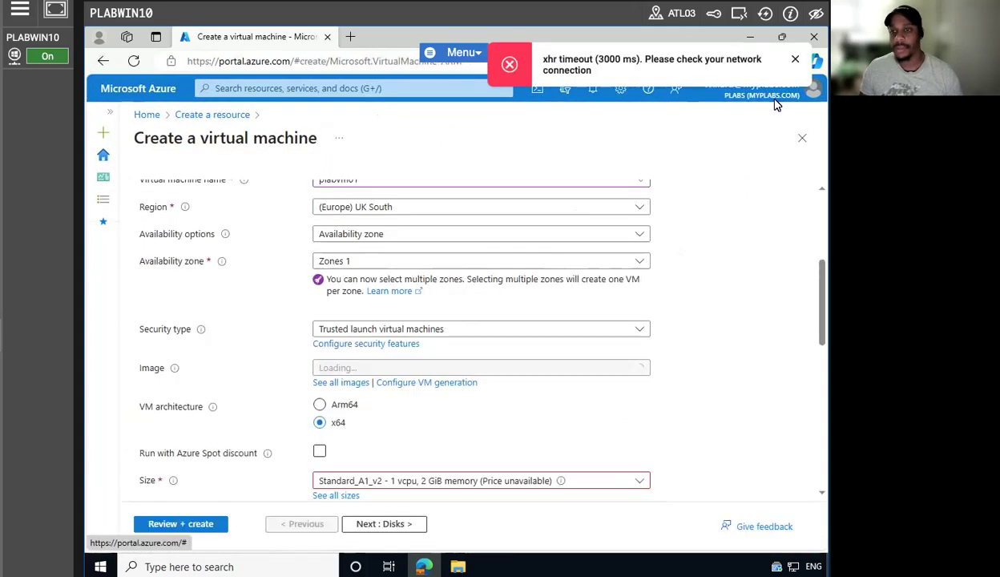
{"action": "left_click", "coordinate": [795, 60]}
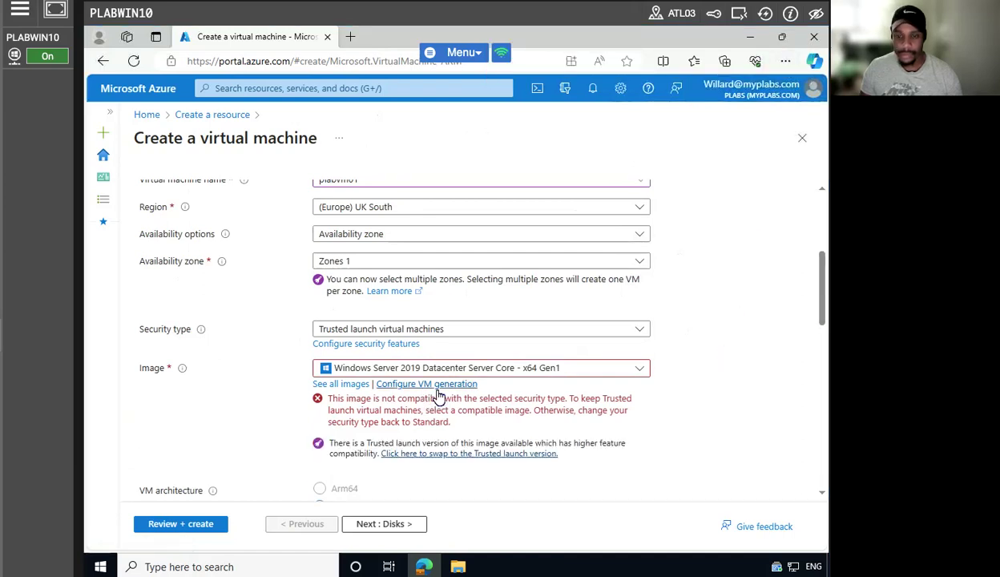
Step: Set the virtual machine's security type to Standard
{"action": "scroll", "coordinate": [729, 379], "scroll_direction": "down", "scroll_amount": 2}
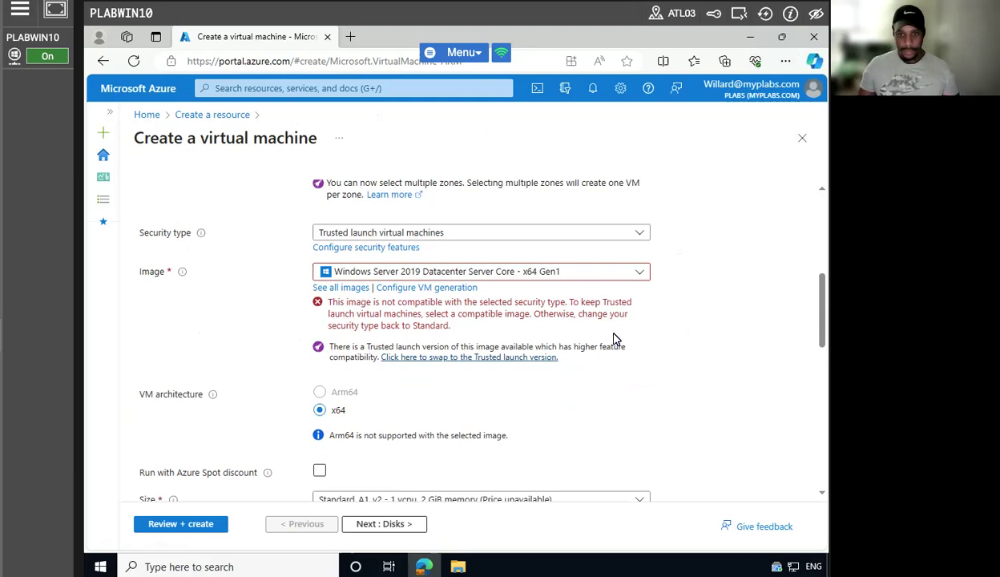
{"action": "left_click", "coordinate": [484, 234]}
{"action": "left_click", "coordinate": [349, 271]}
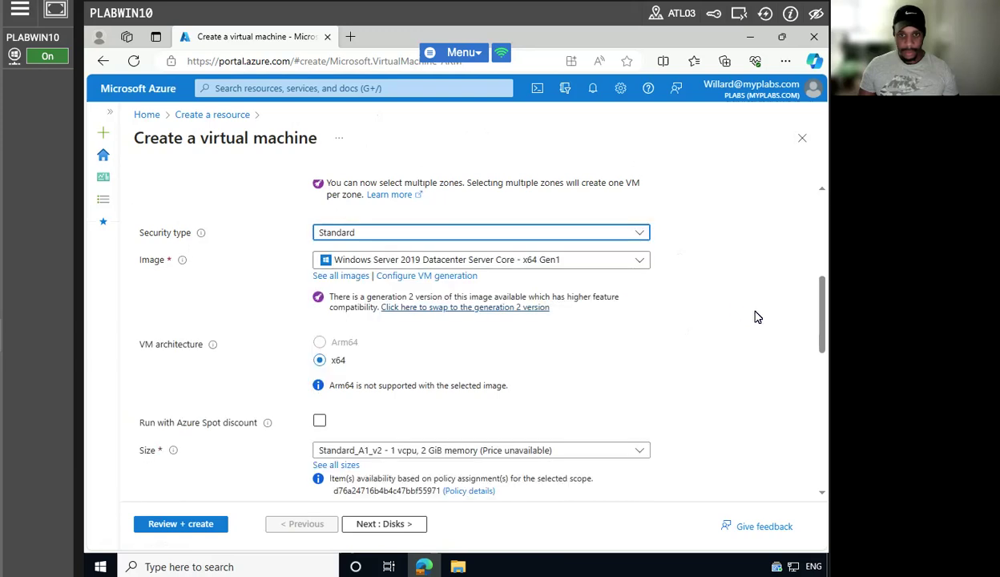
{"action": "scroll", "coordinate": [688, 338], "scroll_direction": "up", "scroll_amount": 3}
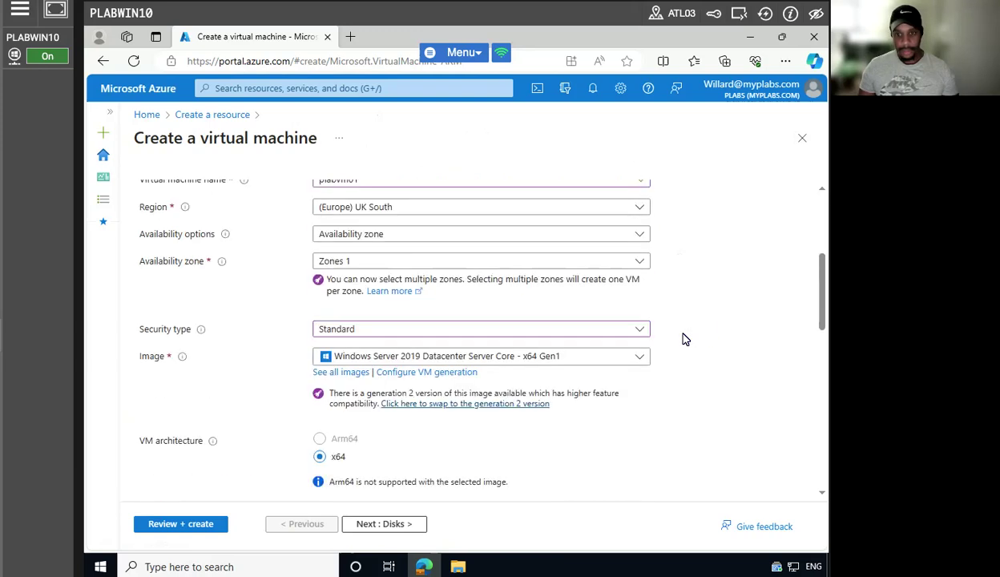
Step: Set the administrator username to plabadmin, then enter and confirm the administrator account password
{"action": "scroll", "coordinate": [685, 339], "scroll_direction": "down", "scroll_amount": 3}
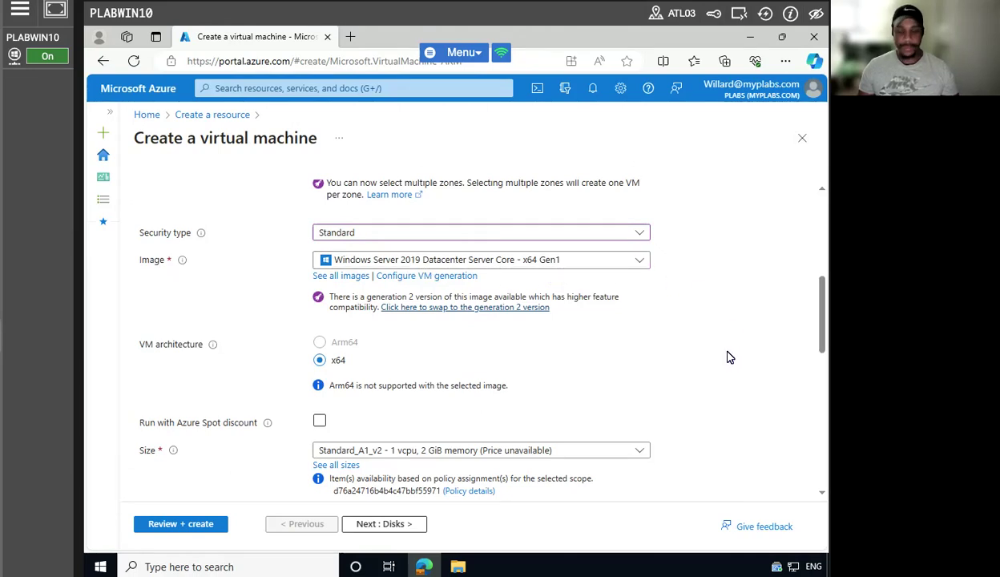
{"action": "scroll", "coordinate": [729, 357], "scroll_direction": "down", "scroll_amount": 4}
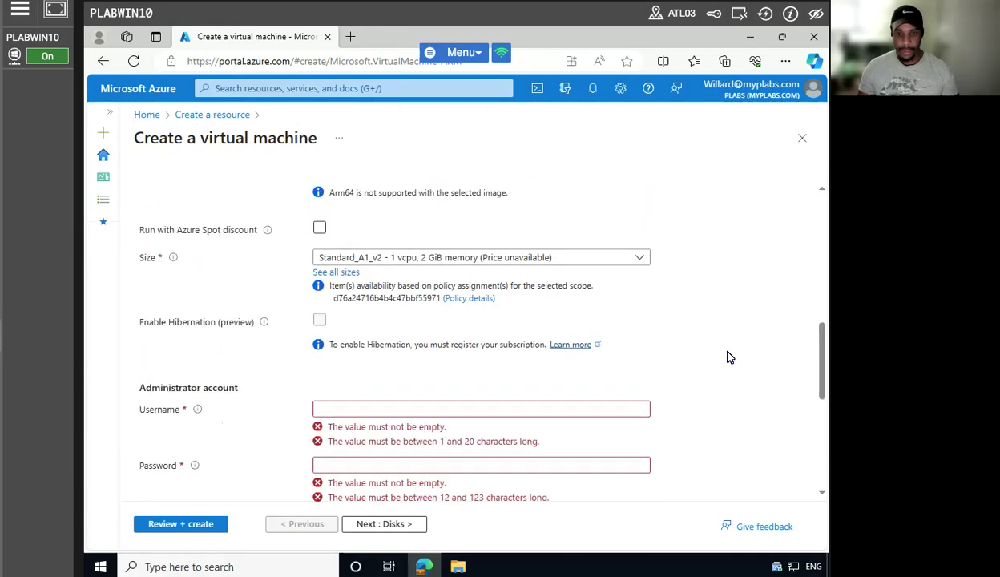
{"action": "scroll", "coordinate": [729, 358], "scroll_direction": "down", "scroll_amount": 3}
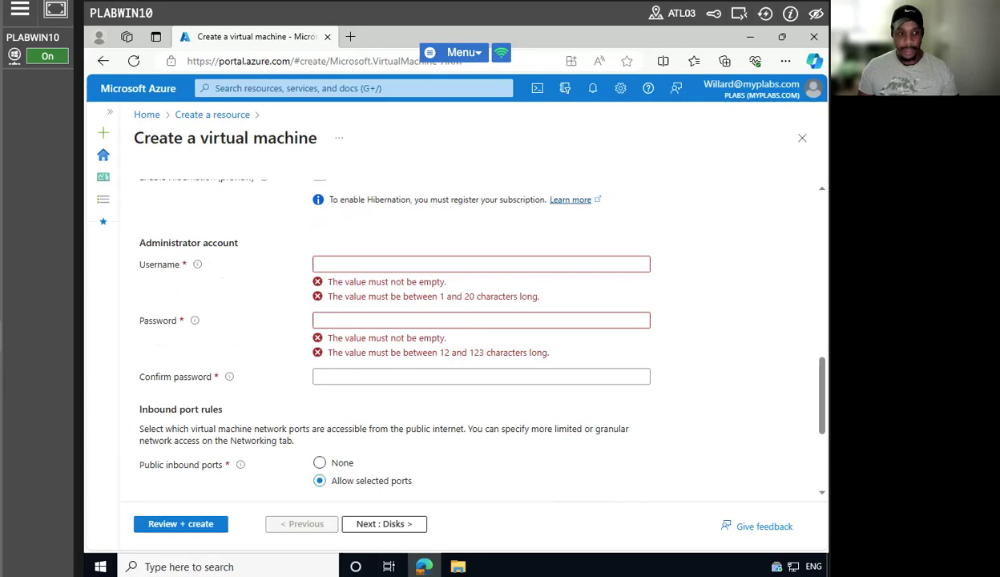
{"action": "left_click", "coordinate": [382, 265]}
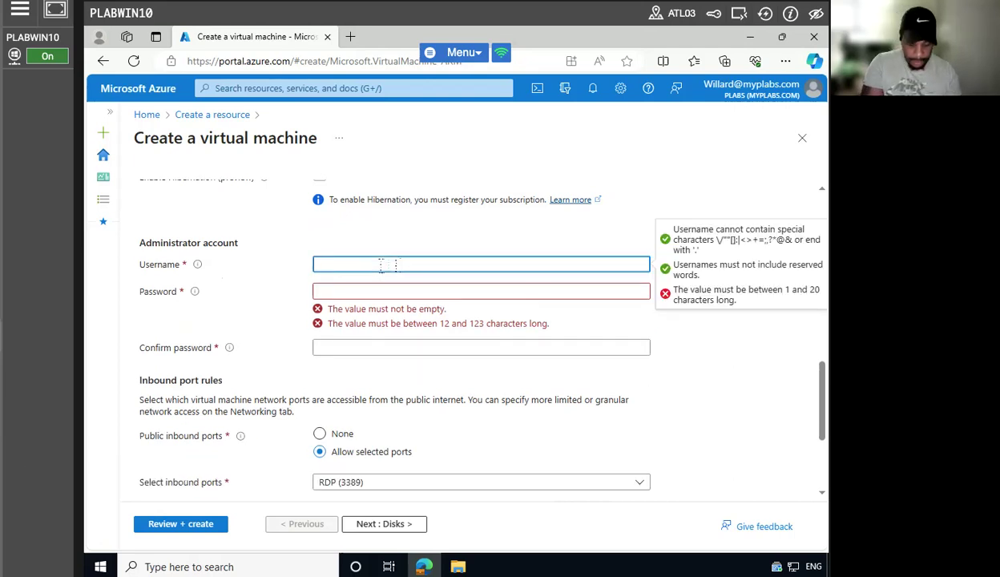
{"action": "type", "text": "plabadmin"}
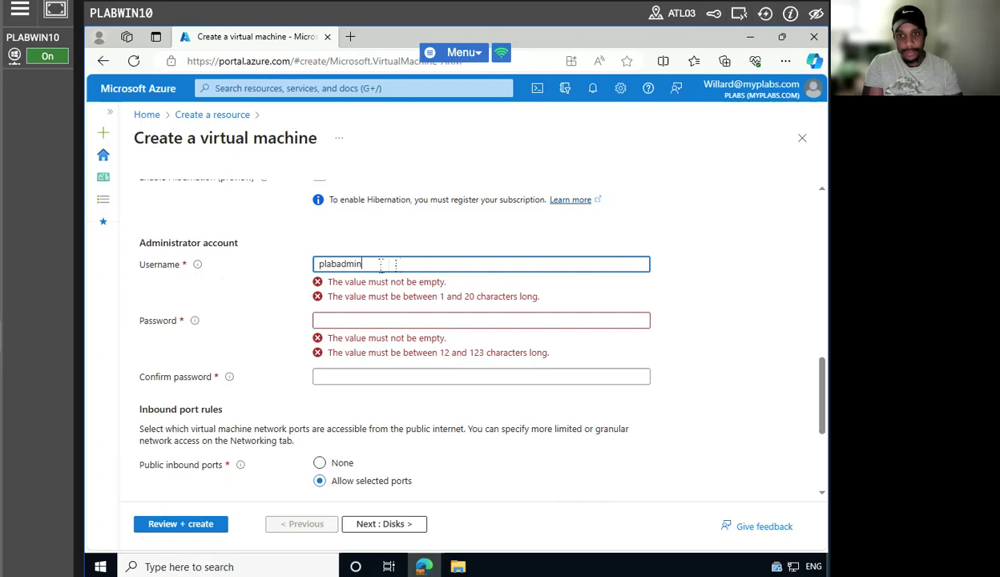
{"action": "key", "text": "Tab"}
{"action": "type", "text": "P"}
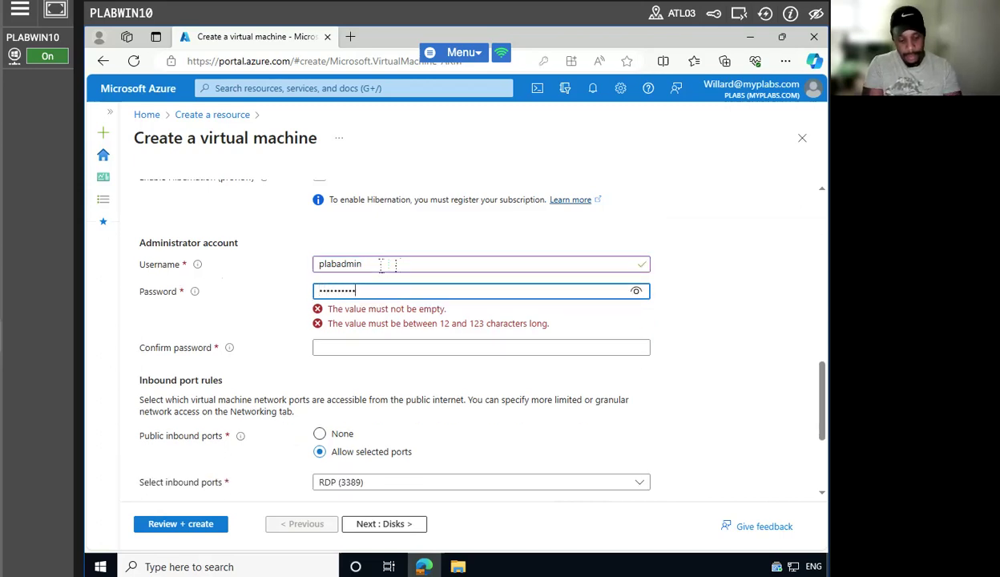
{"action": "key", "text": "Tab"}
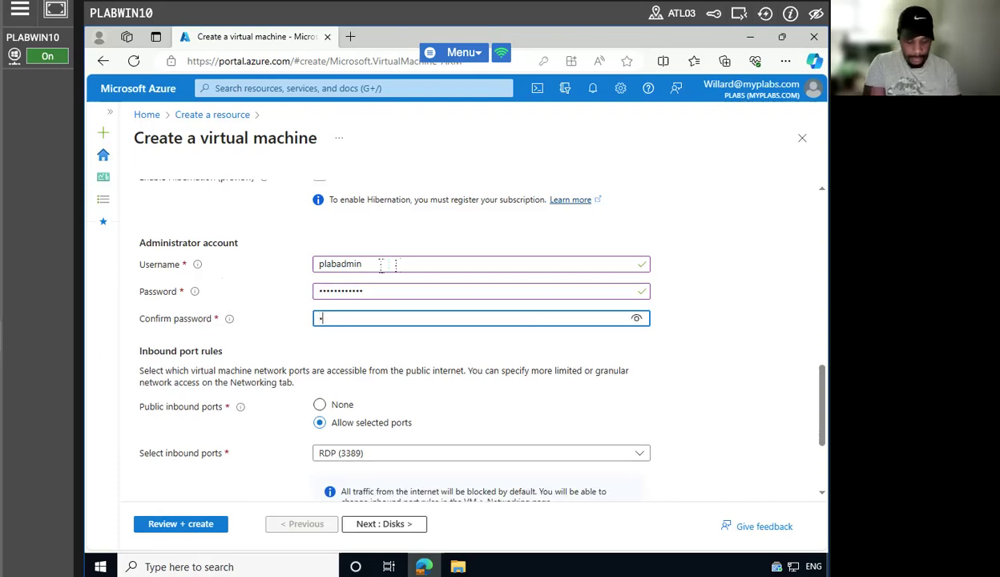
{"action": "type", "text": "1"}
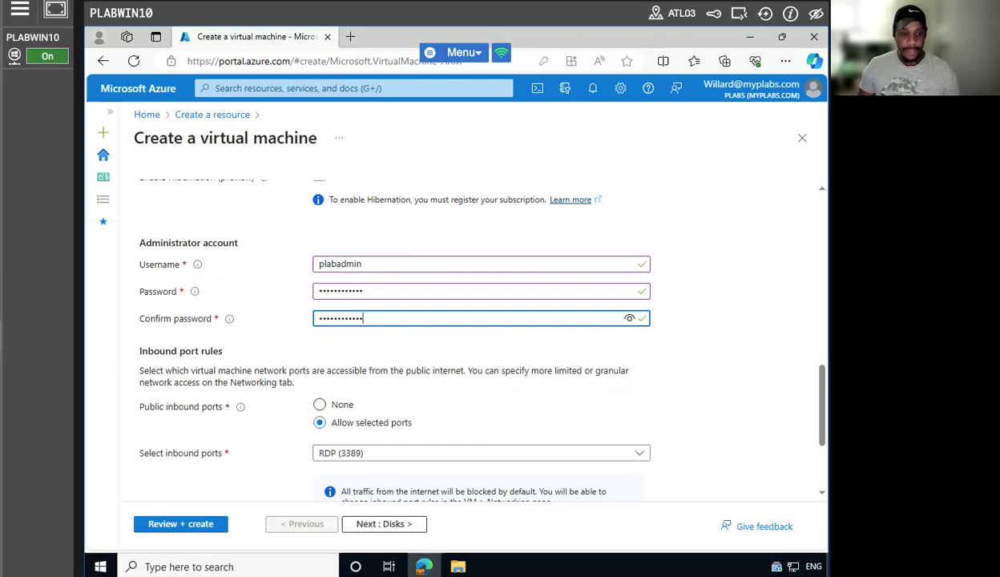
Step: Validate and deploy the virtual machine without saving its password in the browser, and check the deployment notification
{"action": "left_click", "coordinate": [183, 523]}
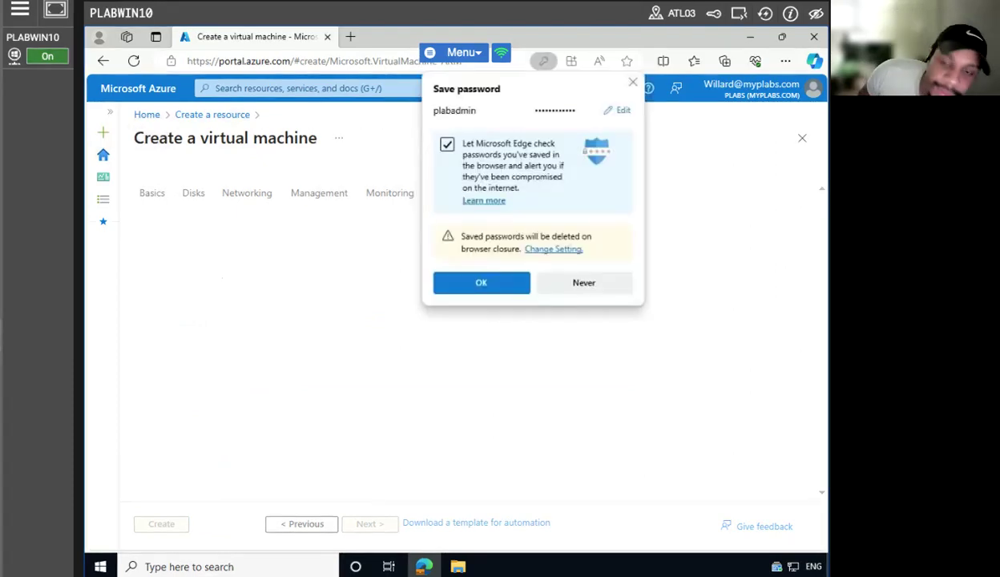
{"action": "left_click", "coordinate": [589, 284]}
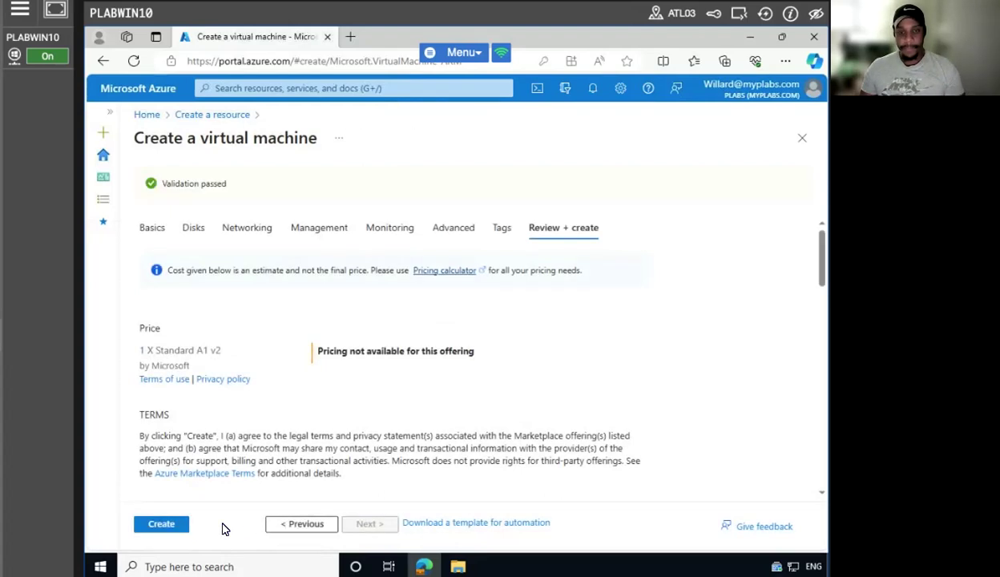
{"action": "left_click", "coordinate": [162, 525]}
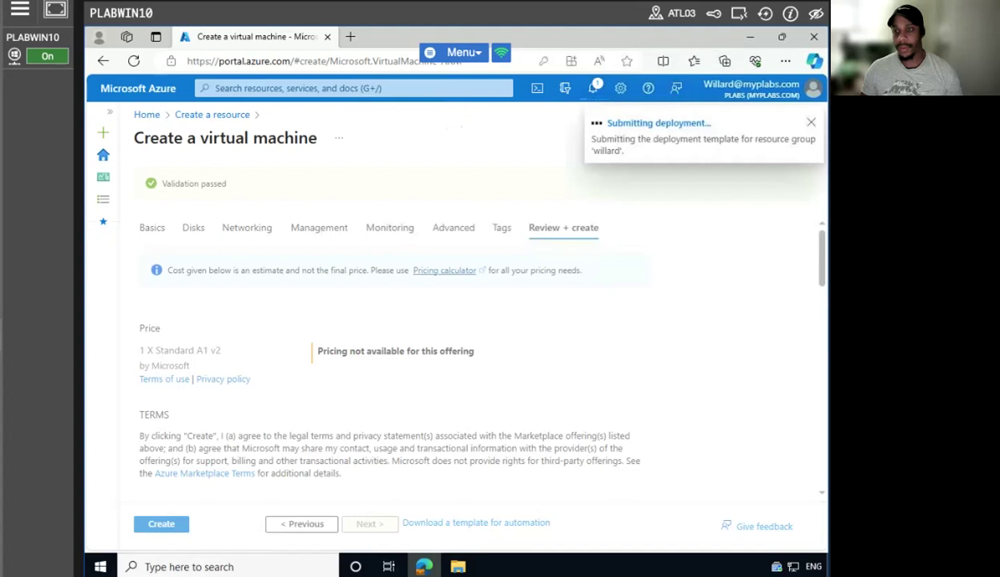
{"action": "left_click", "coordinate": [593, 90]}
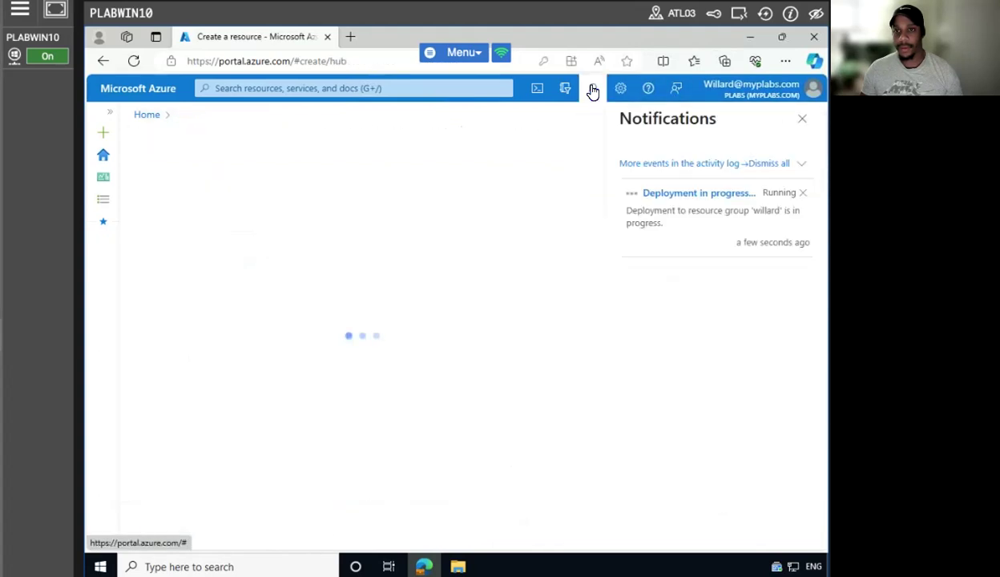
{"action": "left_click", "coordinate": [798, 119]}
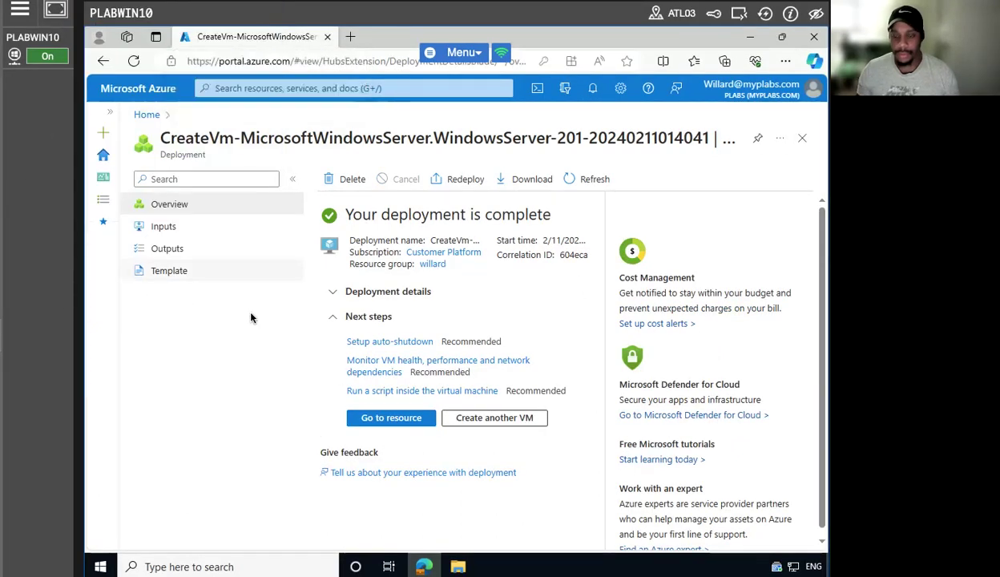
Step: Create and attach a 64 GiB data disk named plabvm01-disk1 to the plabvm01 virtual machine
{"action": "left_click", "coordinate": [393, 423]}
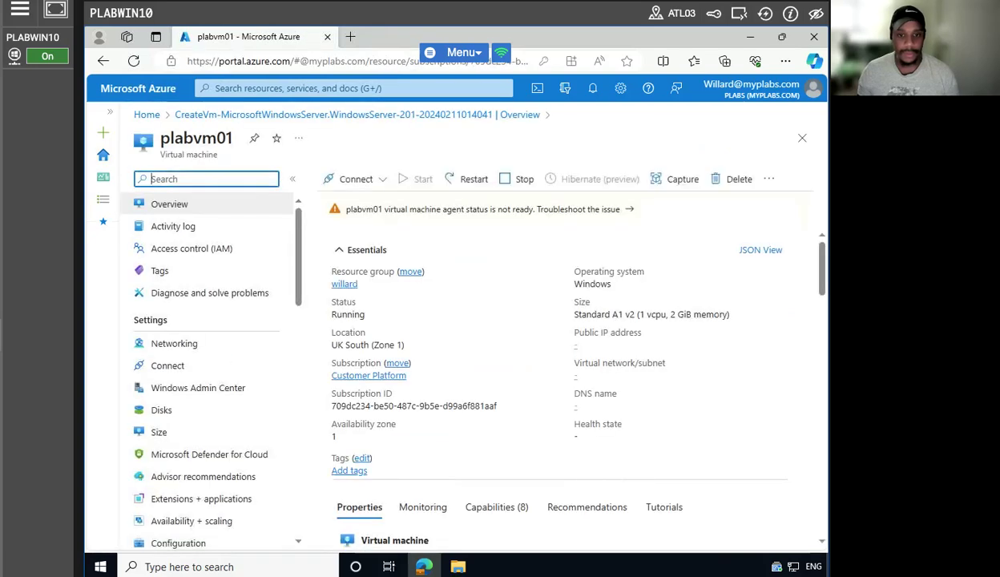
{"action": "left_click", "coordinate": [164, 409]}
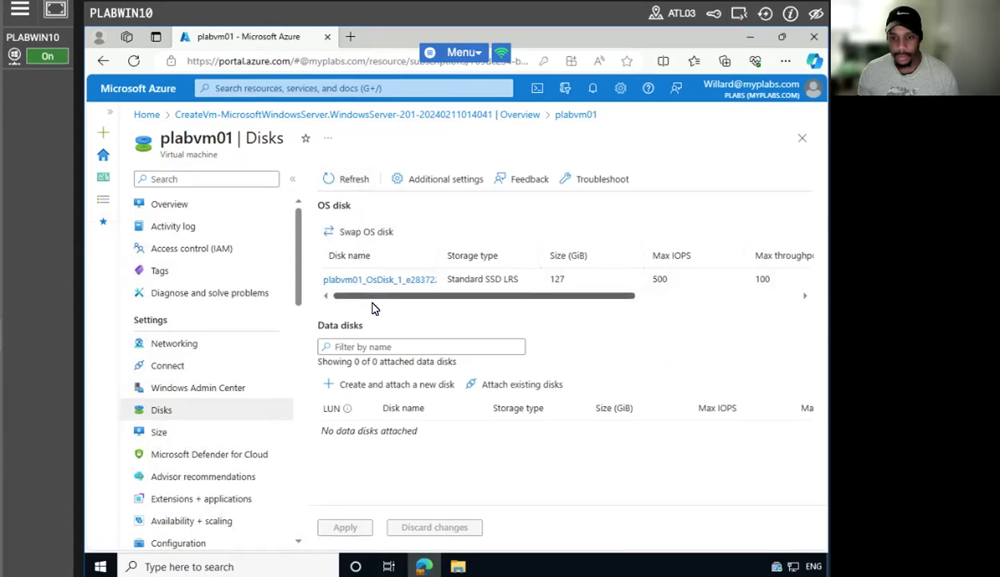
{"action": "left_click", "coordinate": [359, 385]}
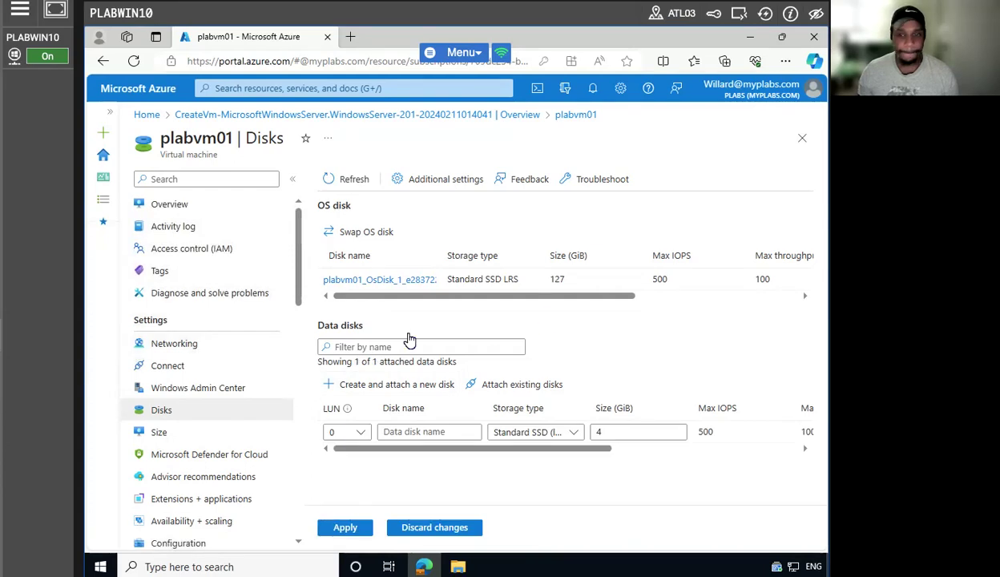
{"action": "left_click", "coordinate": [437, 432]}
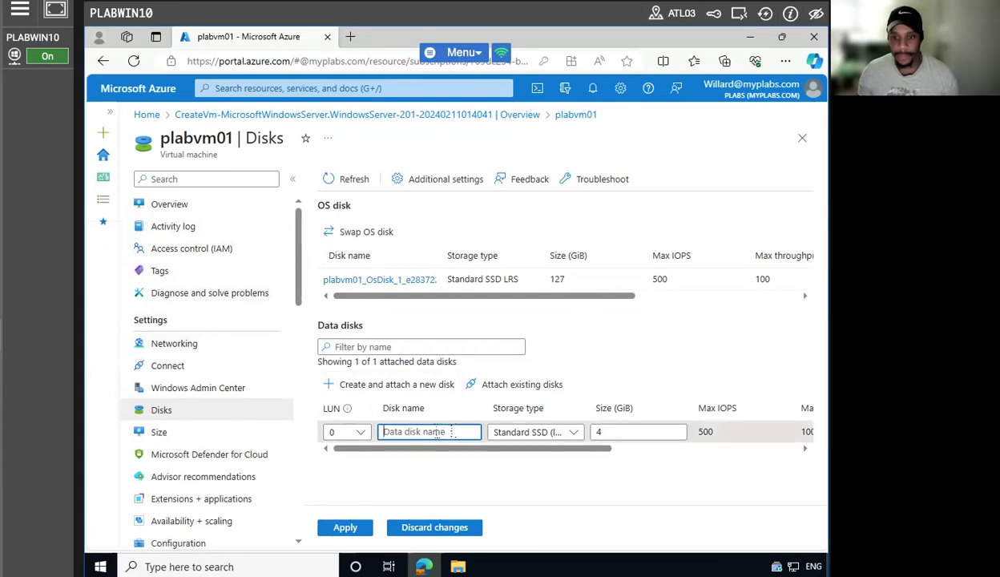
{"action": "type", "text": "pla"}
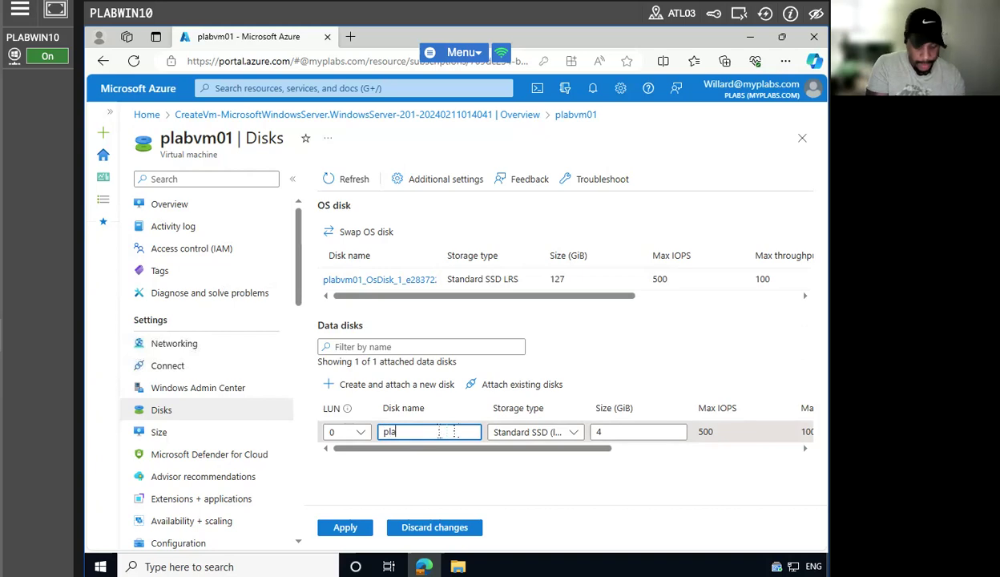
{"action": "type", "text": "bvm0"}
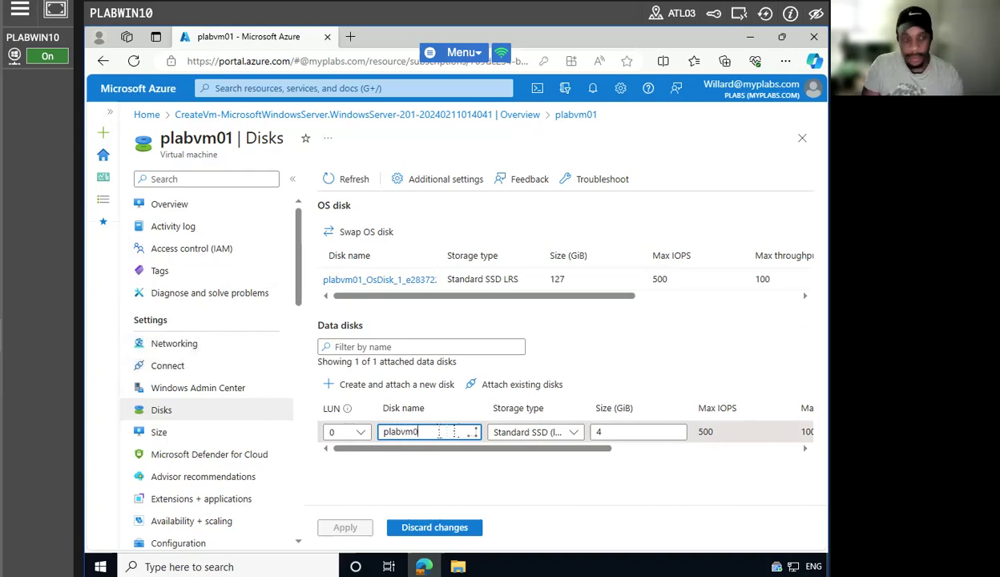
{"action": "type", "text": "1-disk1"}
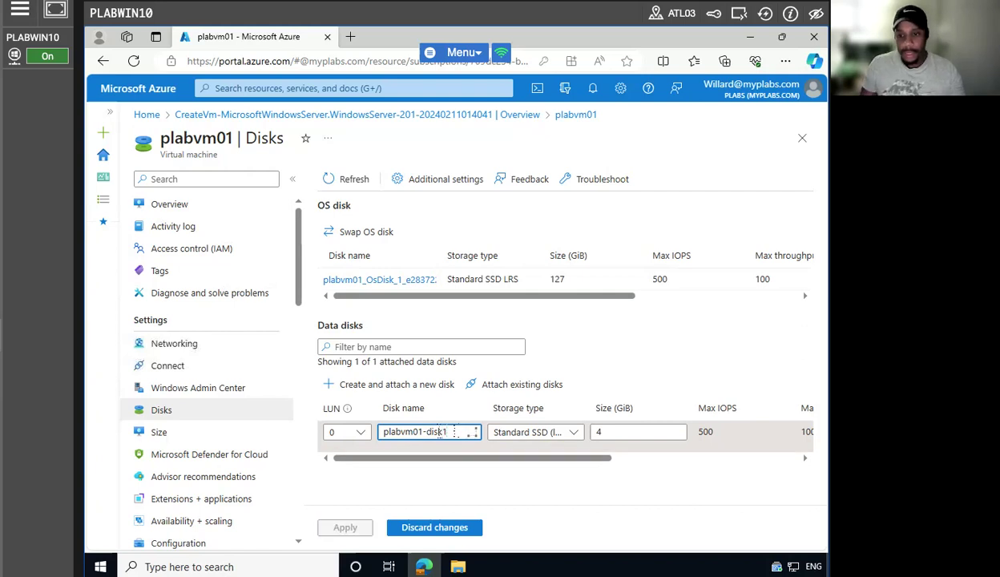
{"action": "left_click", "coordinate": [651, 431]}
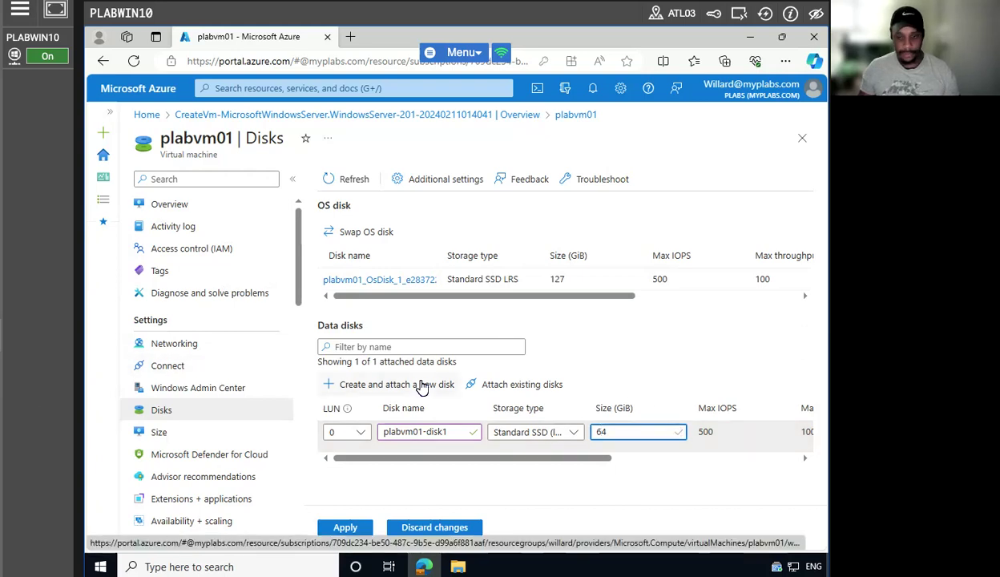
{"action": "left_click", "coordinate": [353, 528]}
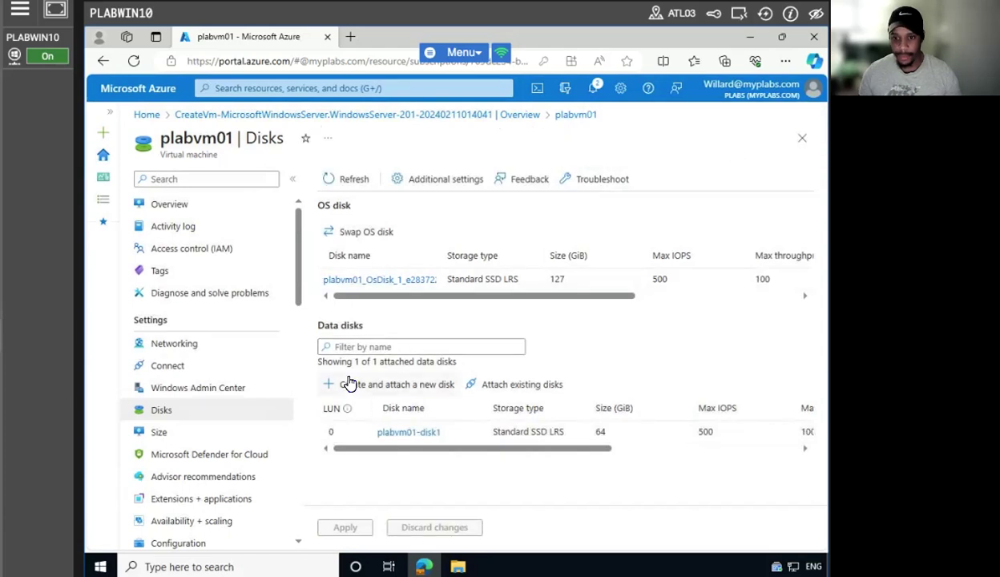
Step: Create and attach a second 64 GiB data disk named plabvm01-disk2 to the virtual machine
{"action": "left_click", "coordinate": [388, 385]}
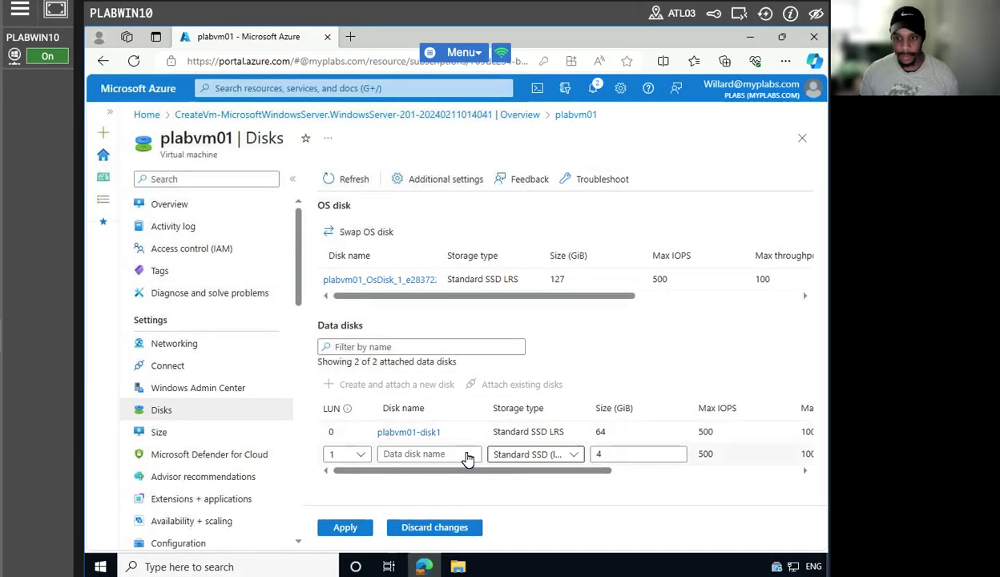
{"action": "left_click", "coordinate": [423, 452]}
{"action": "type", "text": "plab"}
{"action": "type", "text": "vm"}
{"action": "type", "text": "04"}
{"action": "type", "text": "+"}
{"action": "key", "text": "BackSpace"}
{"action": "key", "text": "BackSpace"}
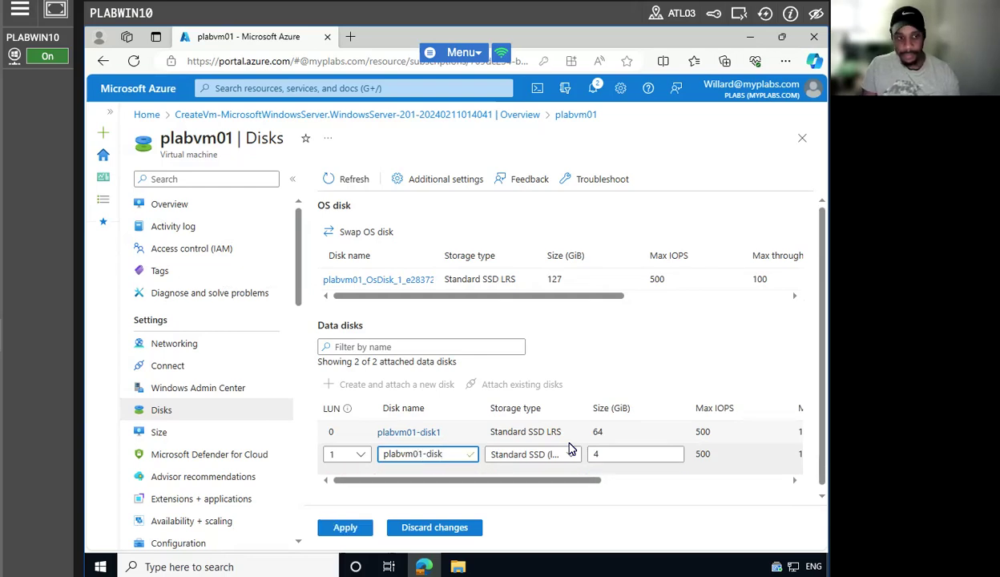
{"action": "left_click", "coordinate": [621, 454]}
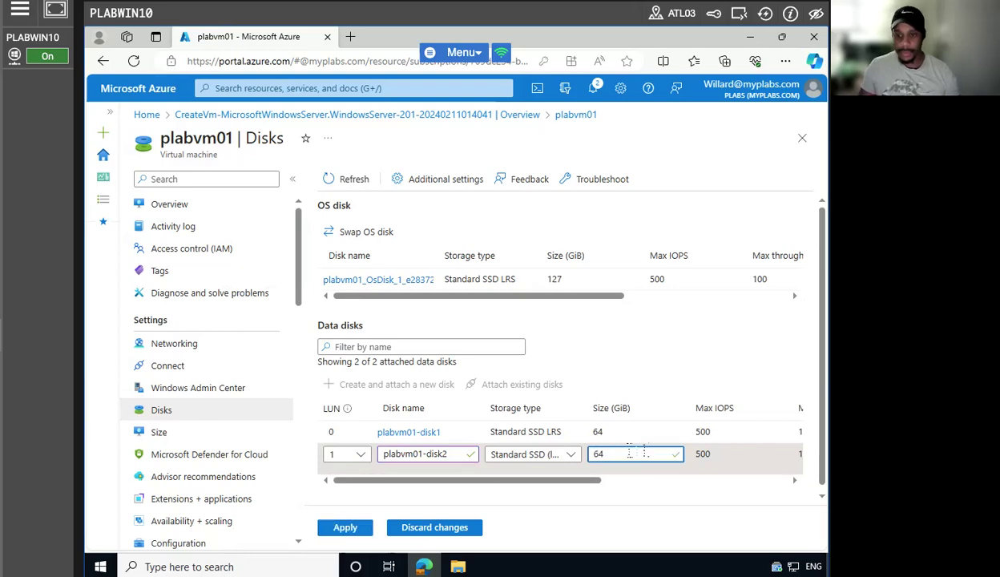
{"action": "left_click", "coordinate": [324, 527]}
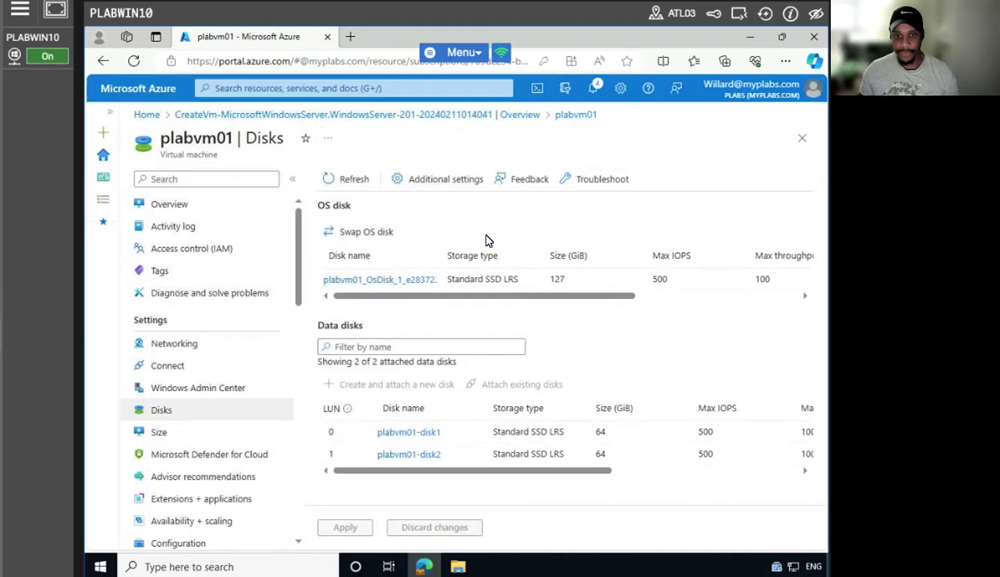
Step: Choose the Native RDP connection method for plabvm01 and acknowledge that the just-in-time policy may be re-configured
{"action": "left_click", "coordinate": [189, 368]}
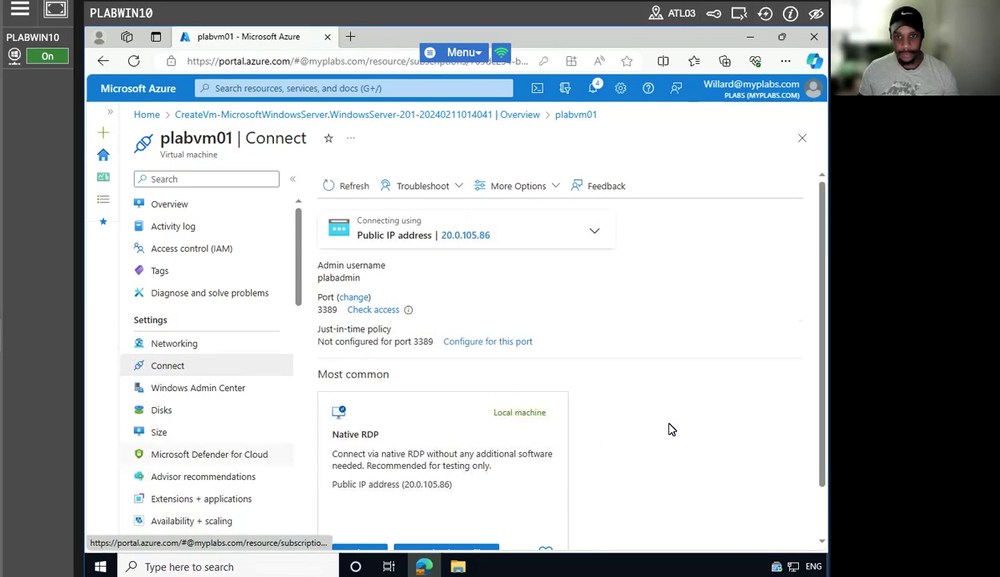
{"action": "scroll", "coordinate": [626, 367], "scroll_direction": "down", "scroll_amount": 1}
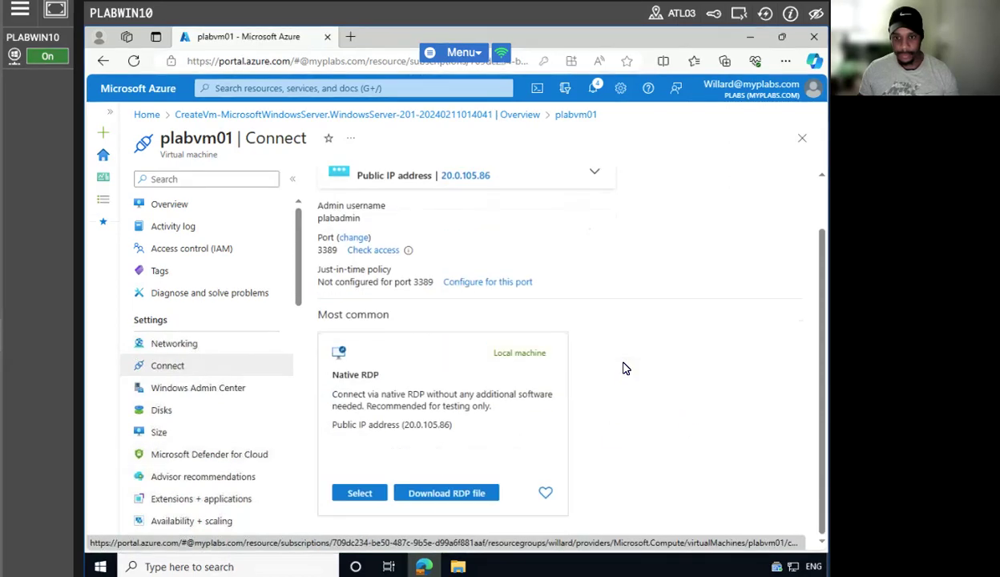
{"action": "left_click", "coordinate": [358, 494]}
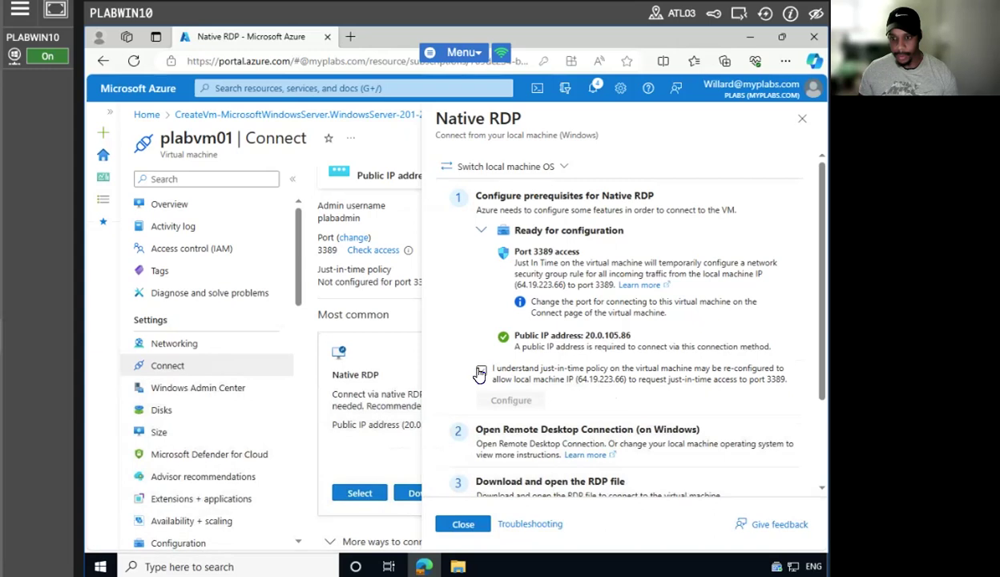
{"action": "left_click", "coordinate": [480, 372]}
{"action": "scroll", "coordinate": [746, 353], "scroll_direction": "down", "scroll_amount": 3}
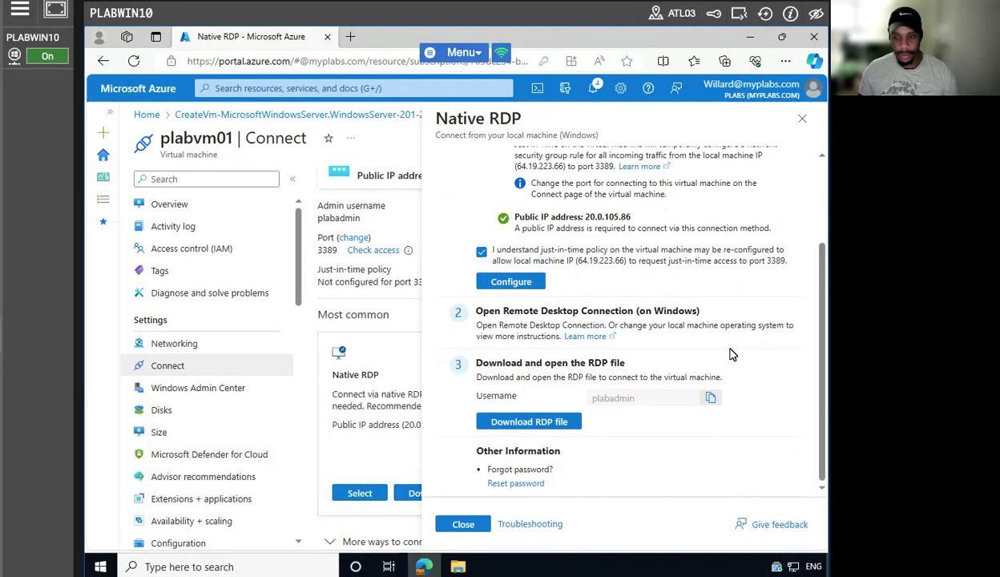
Step: Download the plabvm01.rdp file, keep it, and open it to start the remote desktop connection
{"action": "left_click", "coordinate": [529, 422]}
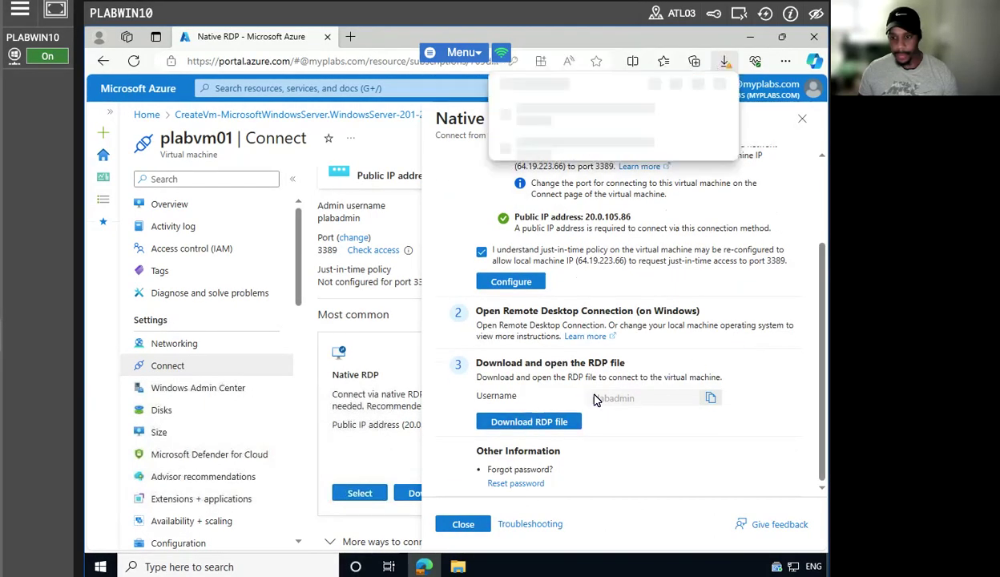
{"action": "left_click", "coordinate": [561, 142]}
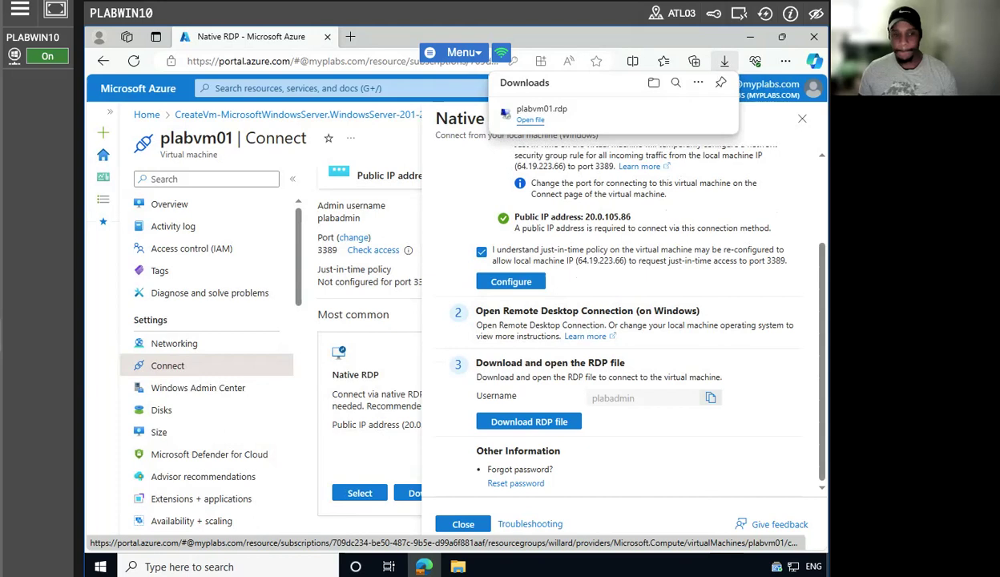
{"action": "left_click", "coordinate": [531, 119]}
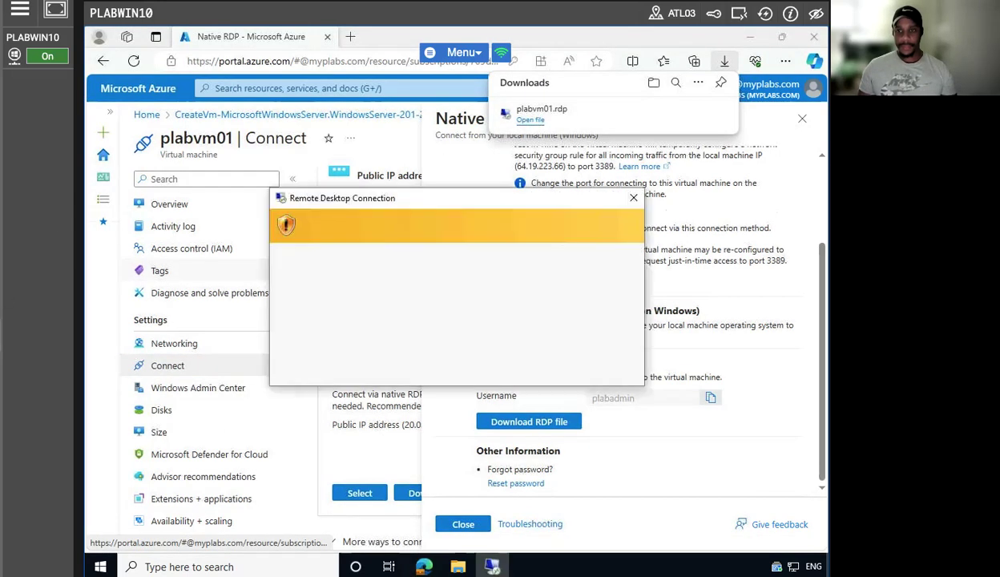
{"action": "left_click", "coordinate": [553, 371]}
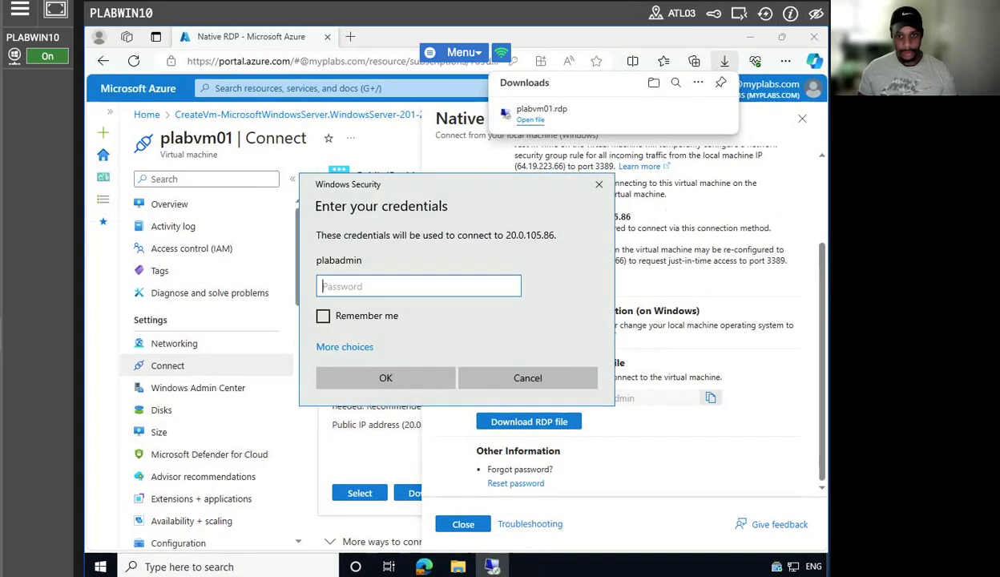
Step: Try to sign in to the remote desktop session as plabadmin by entering the account password
{"action": "type", "text": "••"}
{"action": "key", "text": "BackSpace"}
{"action": "type", "text": "•••••"}
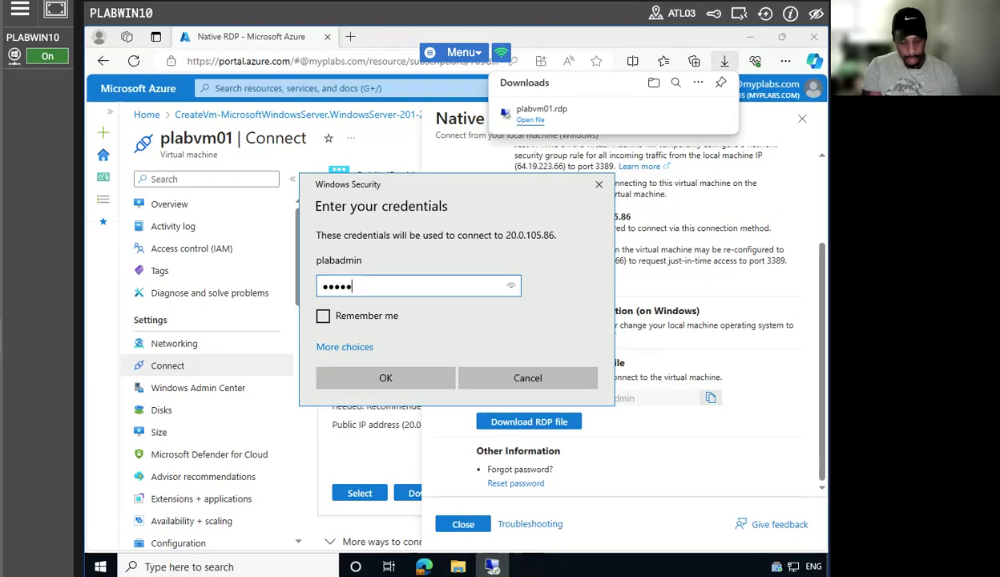
{"action": "type", "text": "•"}
{"action": "key", "text": "Return"}
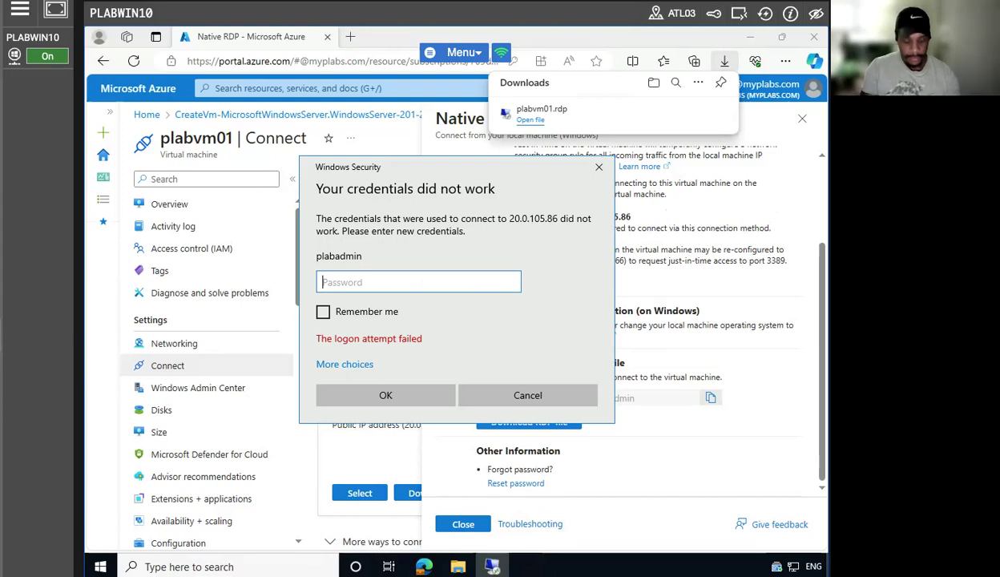
{"action": "key", "text": "Caps_Lock"}
{"action": "type", "text": "•"}
{"action": "key", "text": "Caps_Lock"}
{"action": "type", "text": "•••••••"}
{"action": "key", "text": "Return"}
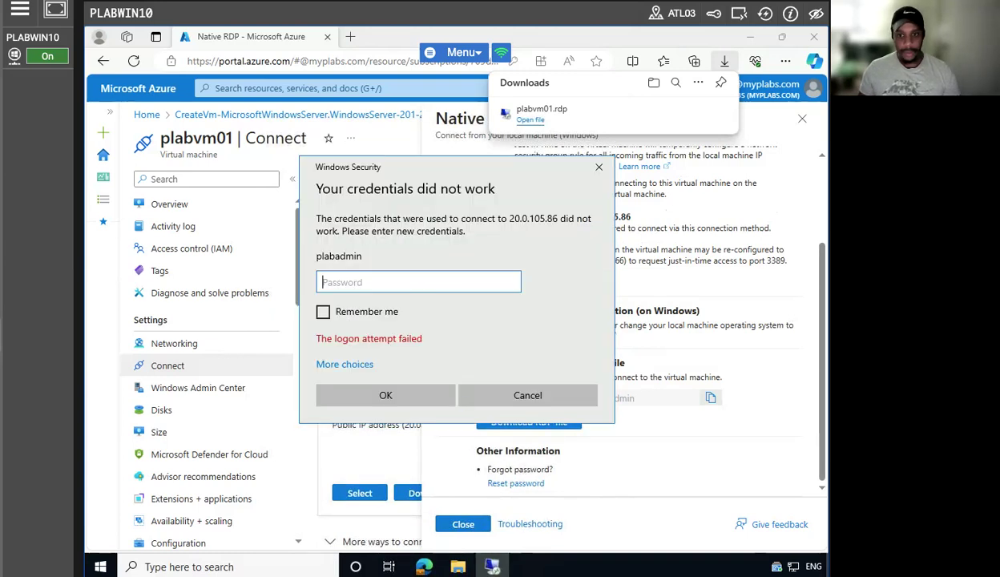
Step: Sign in as plabadmin with the account password, connecting despite the certificate errors, and dismiss the low disk space notice
{"action": "left_click", "coordinate": [345, 365]}
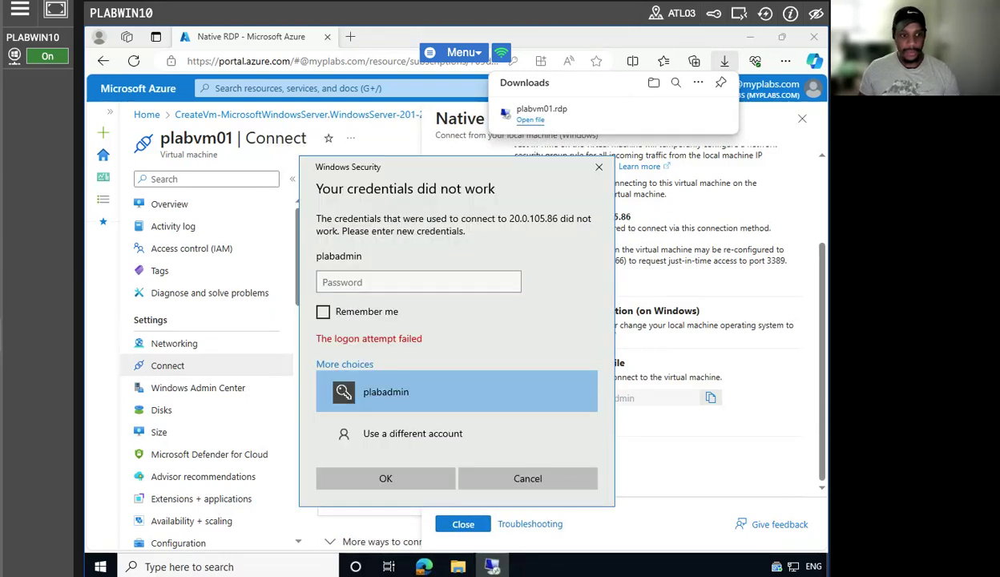
{"action": "left_click", "coordinate": [410, 279]}
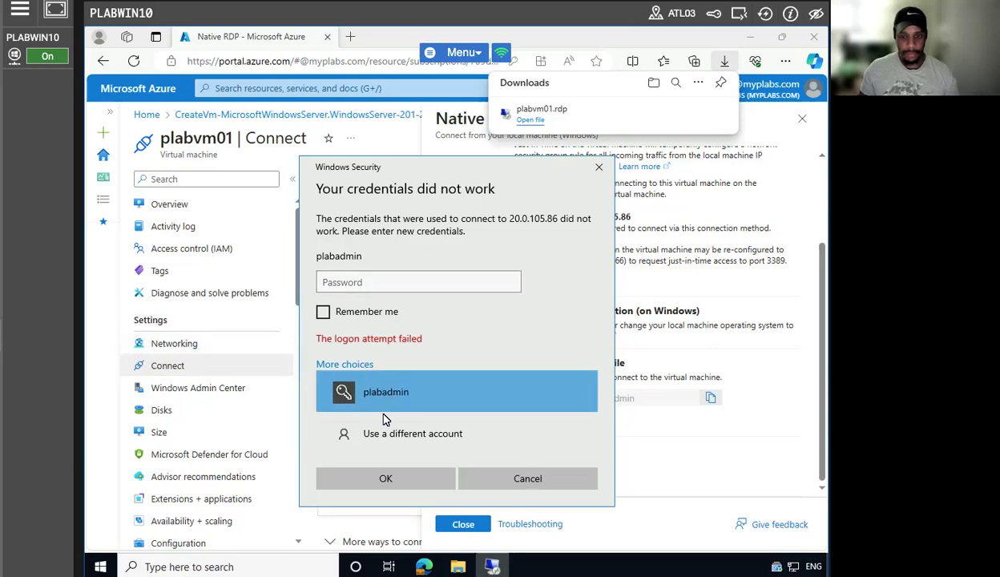
{"action": "left_click", "coordinate": [381, 282]}
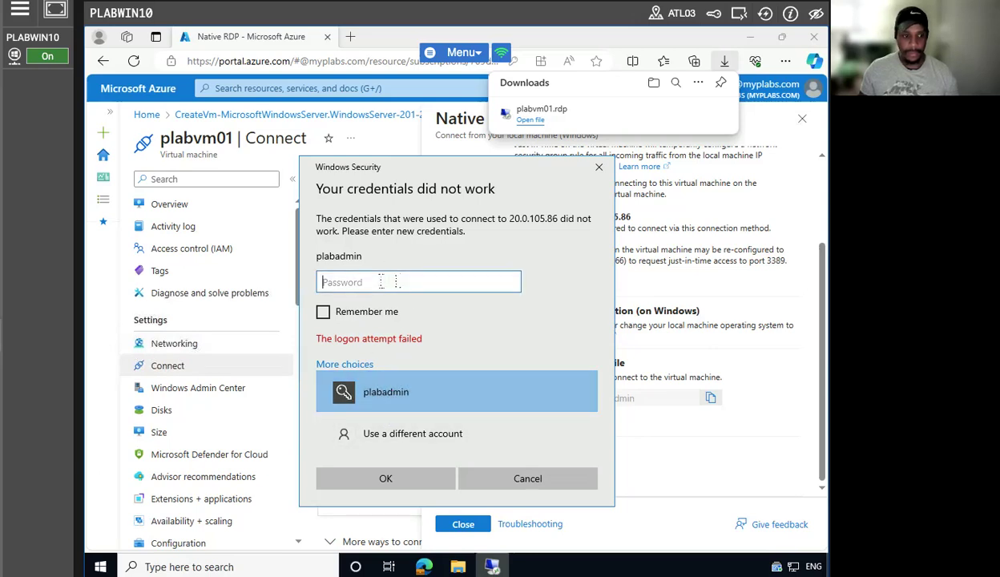
{"action": "type", "text": "•"}
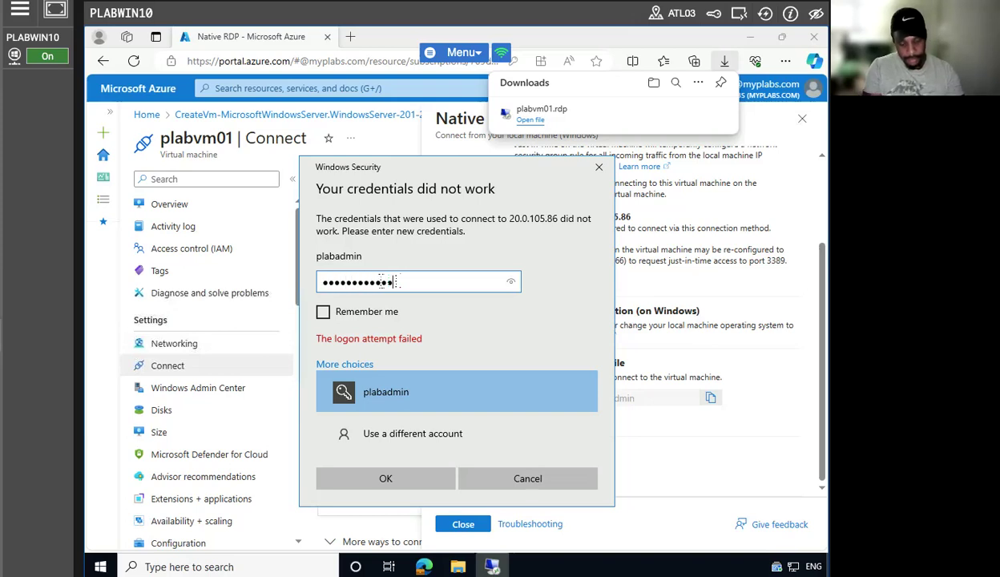
{"action": "left_click", "coordinate": [362, 484]}
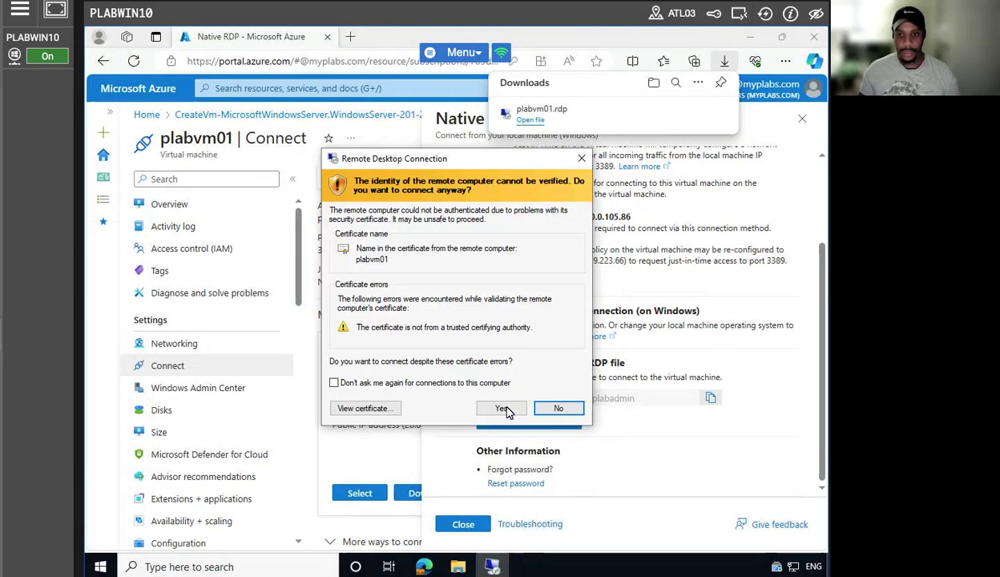
{"action": "left_click", "coordinate": [501, 409]}
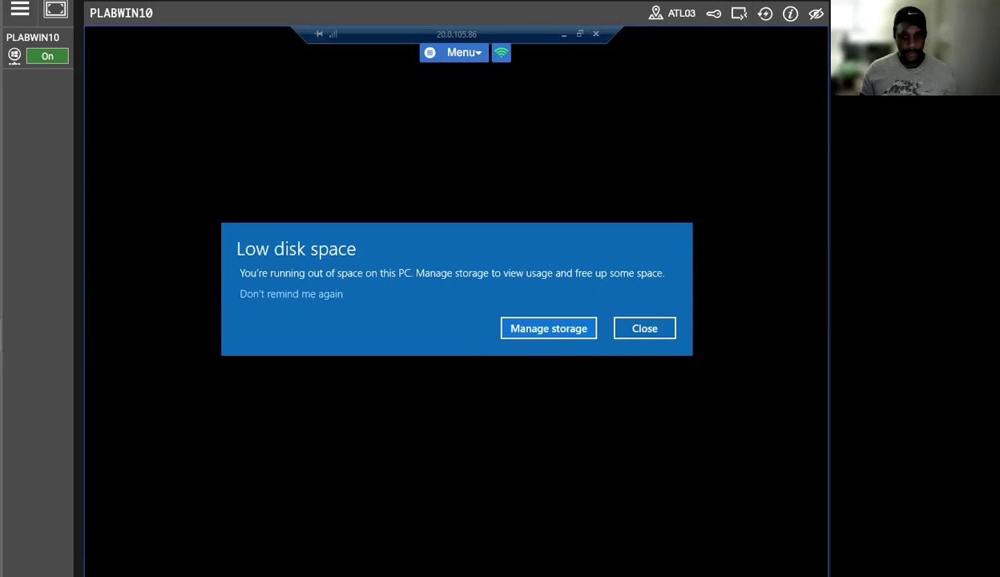
{"action": "left_click", "coordinate": [643, 329]}
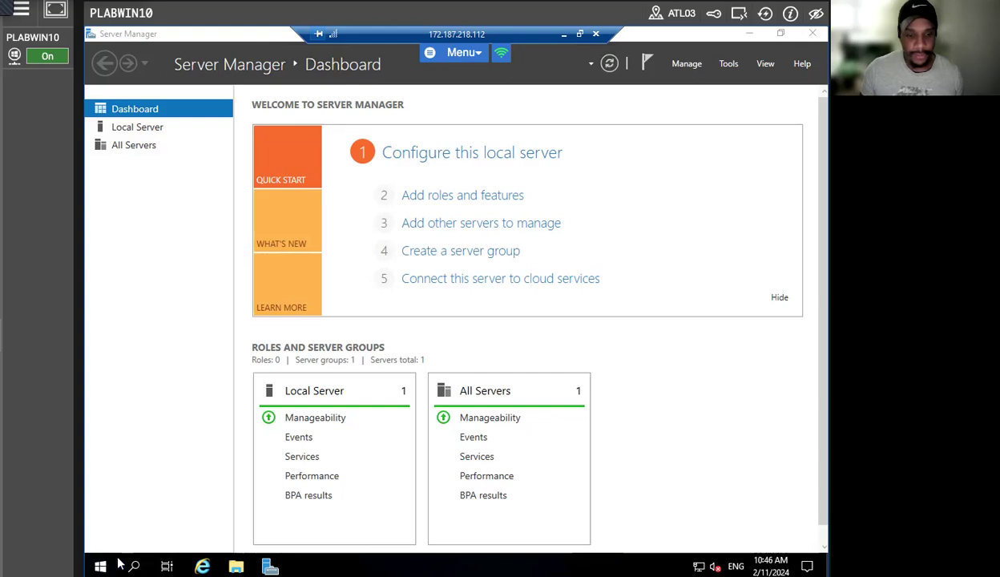
{"action": "left_click", "coordinate": [114, 565]}
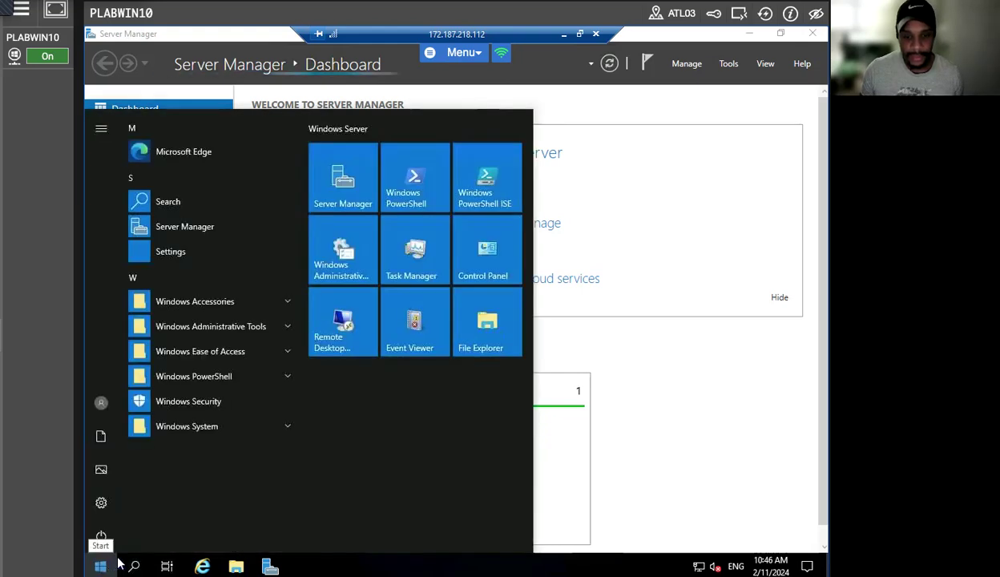
{"action": "left_click", "coordinate": [120, 566]}
{"action": "right_click", "coordinate": [120, 558]}
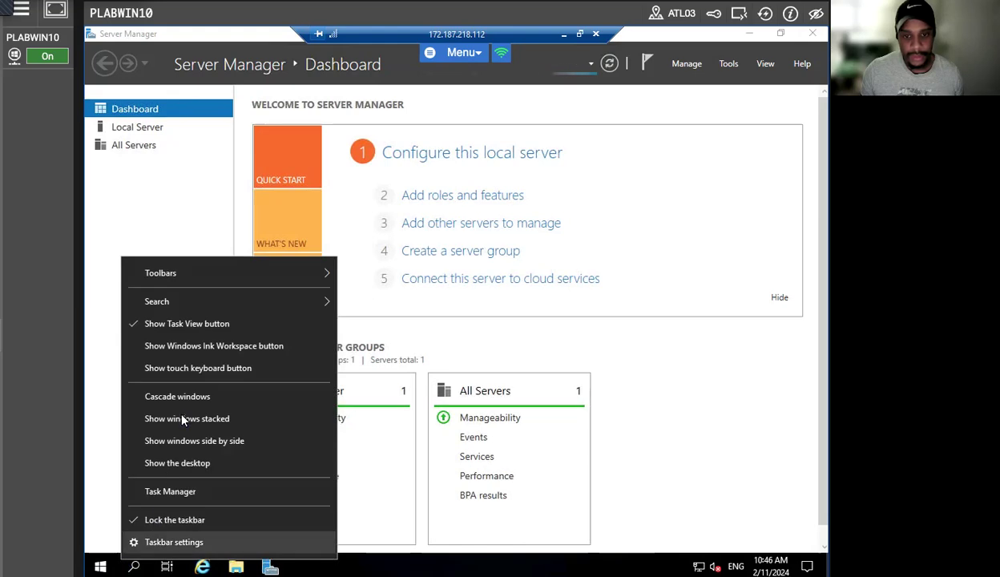
{"action": "left_click", "coordinate": [119, 420]}
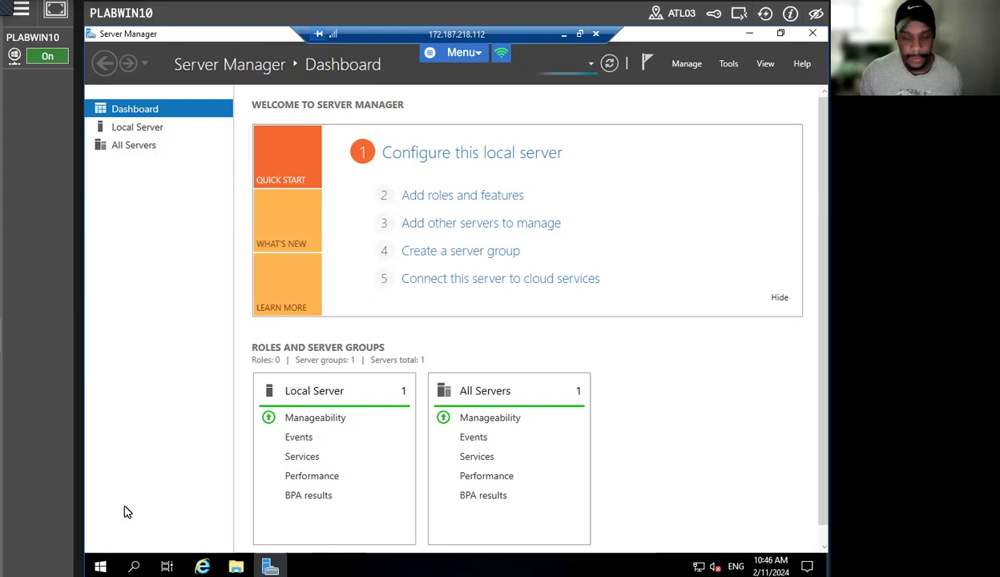
Step: Open Disk Management on the server and initialize Disk 2 and Disk 3 with the GPT partition style
{"action": "left_click", "coordinate": [100, 562]}
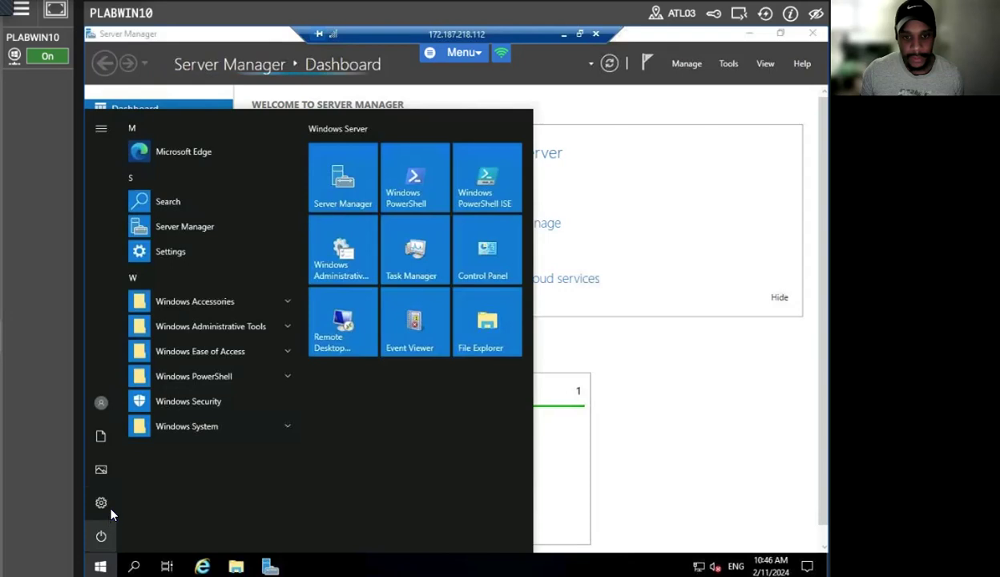
{"action": "left_click", "coordinate": [101, 565]}
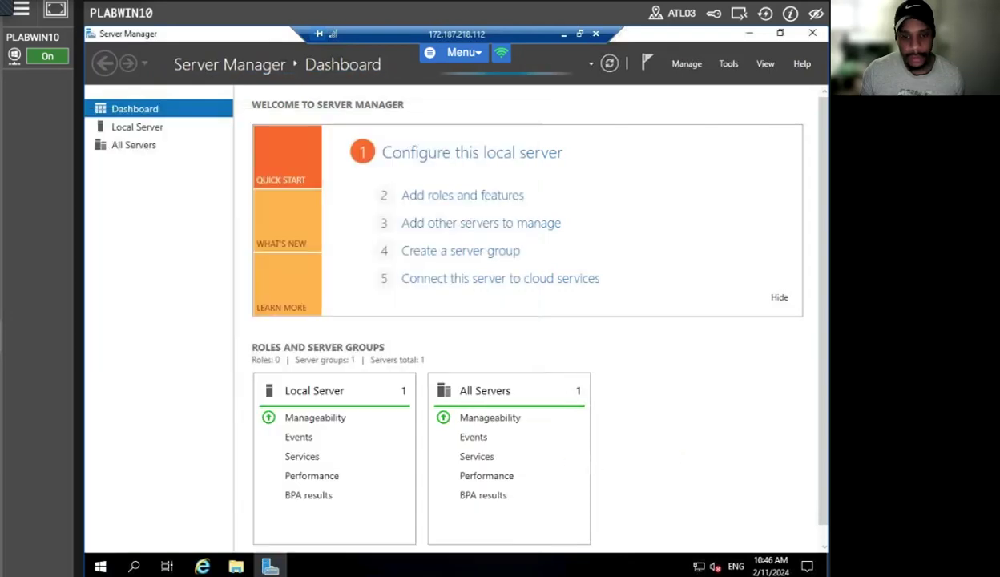
{"action": "right_click", "coordinate": [100, 562]}
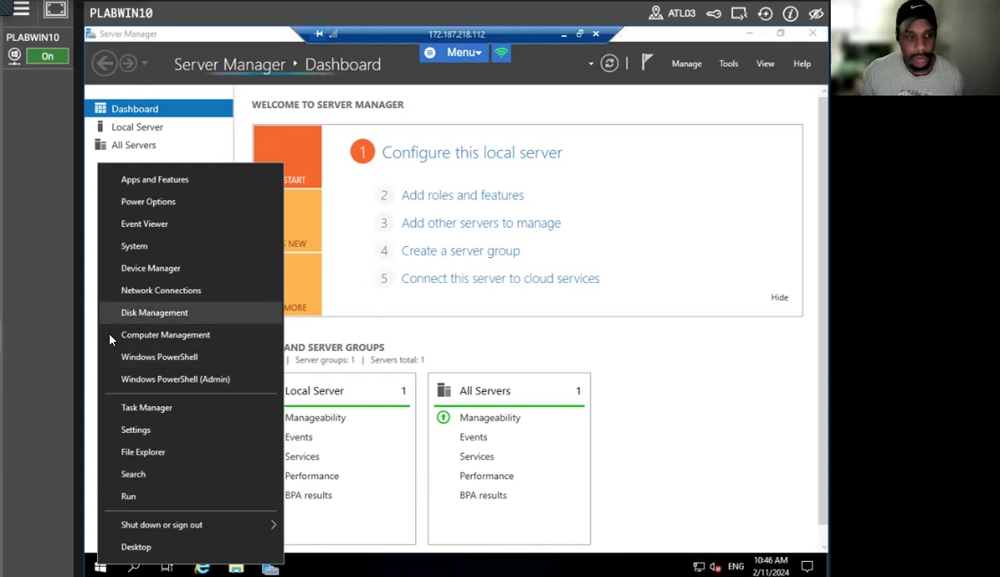
{"action": "left_click", "coordinate": [120, 314]}
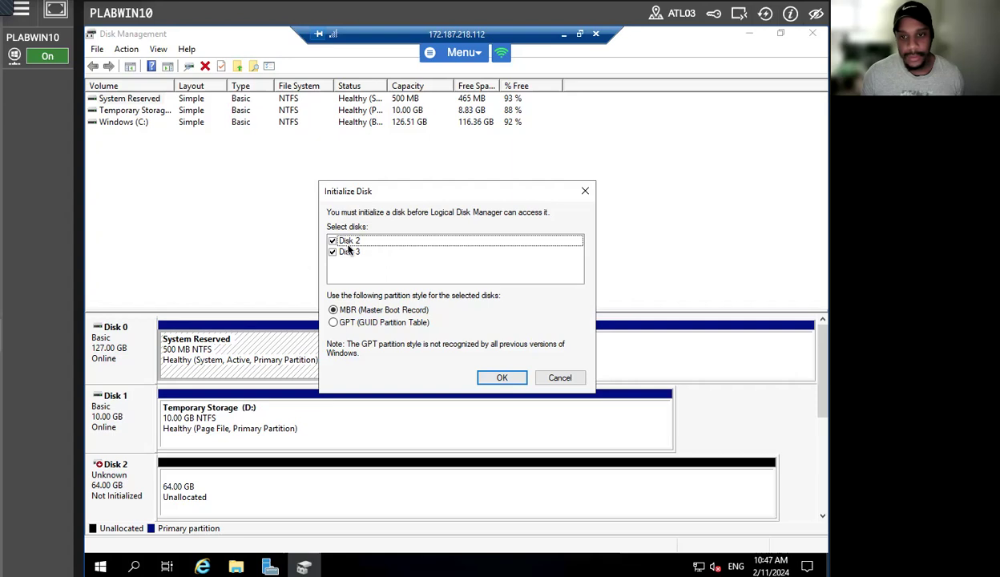
{"action": "left_click", "coordinate": [335, 322]}
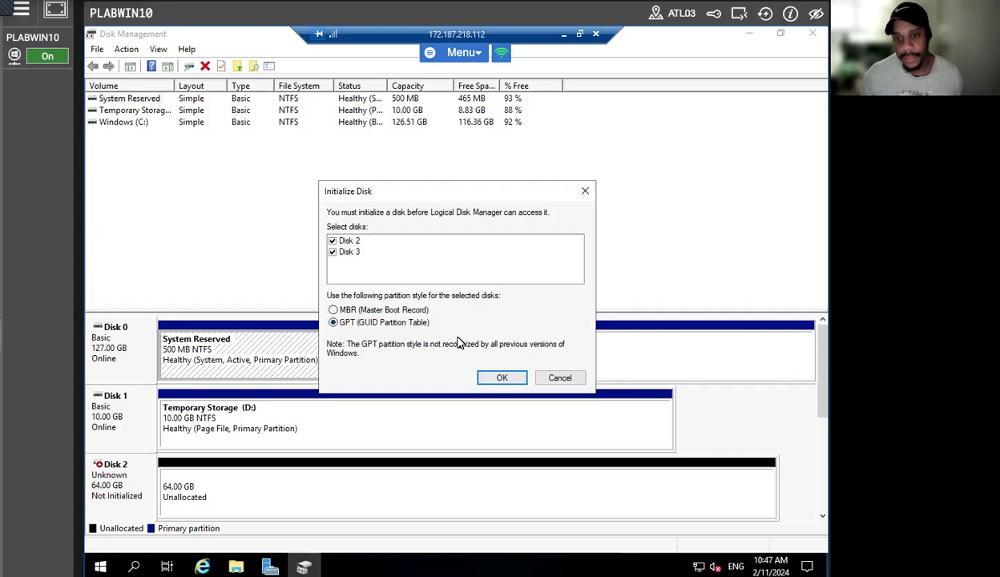
{"action": "left_click", "coordinate": [502, 378]}
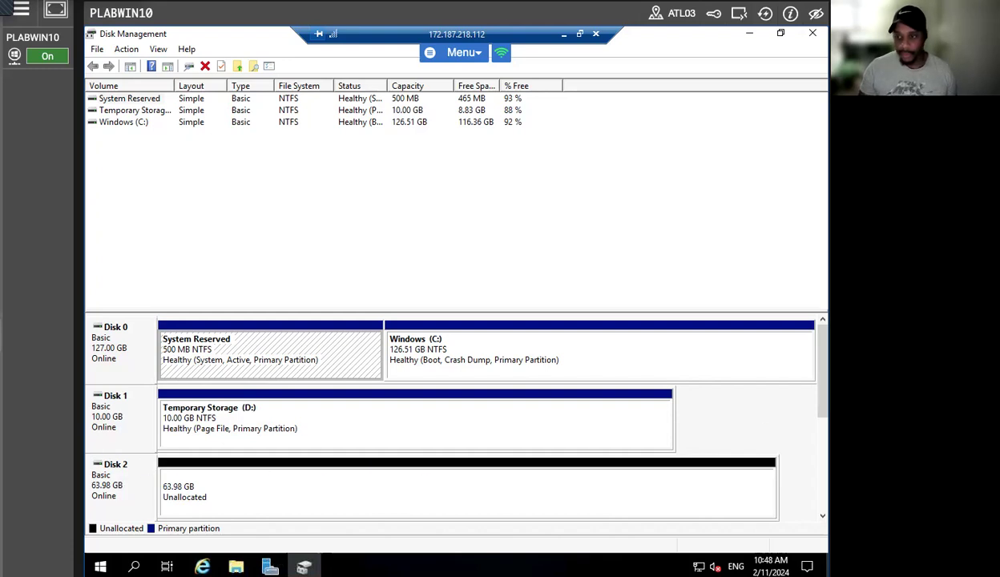
Step: Set up a new striped volume on Disk 2, adding Disk 3 and assigning drive letter F
{"action": "left_click_drag", "start_coordinate": [823, 374], "coordinate": [823, 434]}
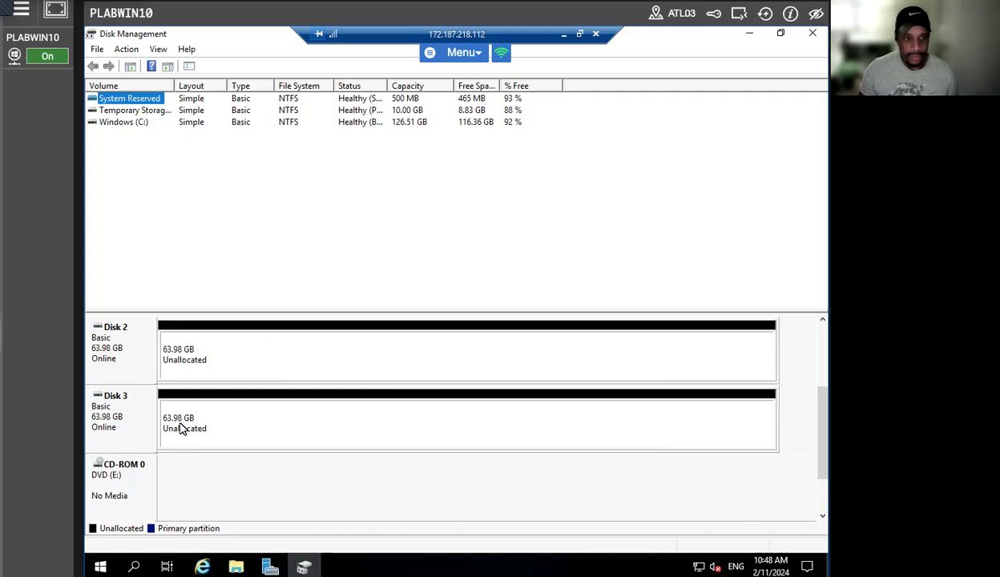
{"action": "right_click", "coordinate": [119, 351]}
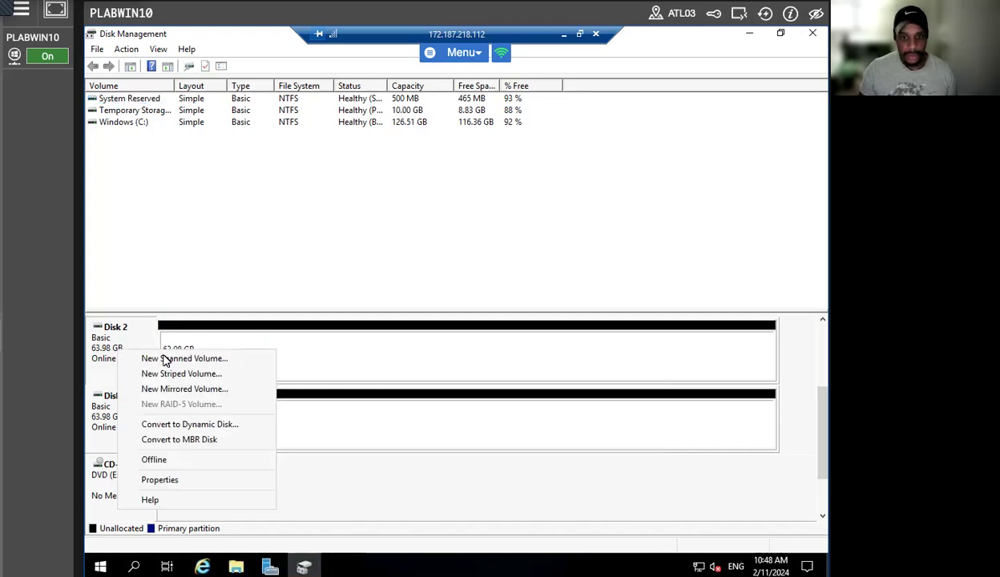
{"action": "left_click", "coordinate": [183, 375]}
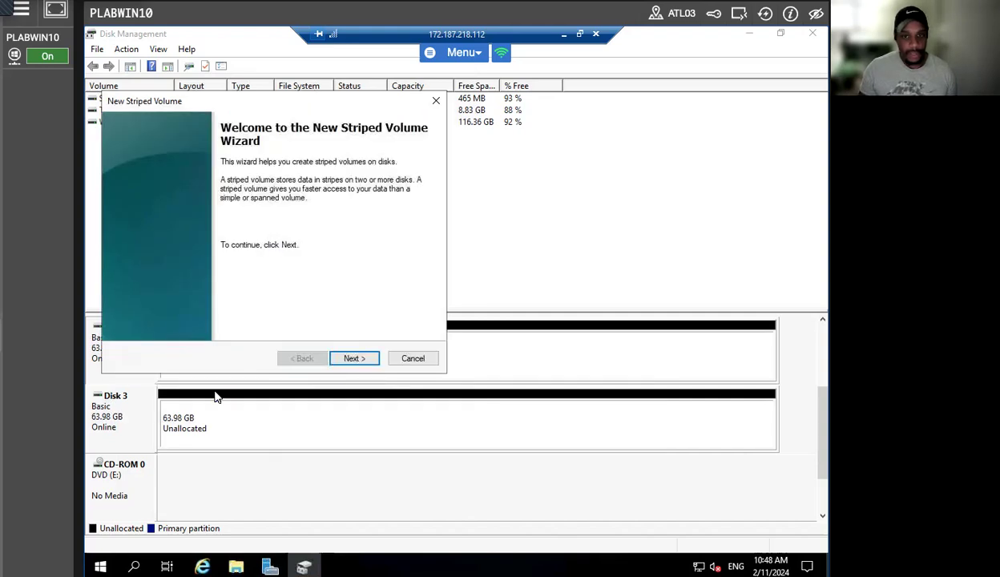
{"action": "left_click", "coordinate": [353, 358]}
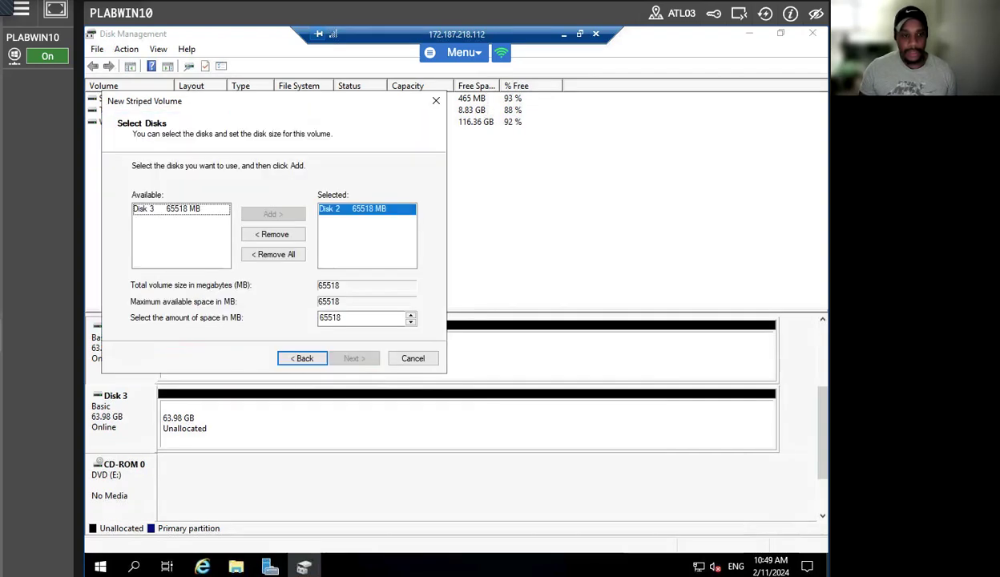
{"action": "left_click", "coordinate": [191, 214]}
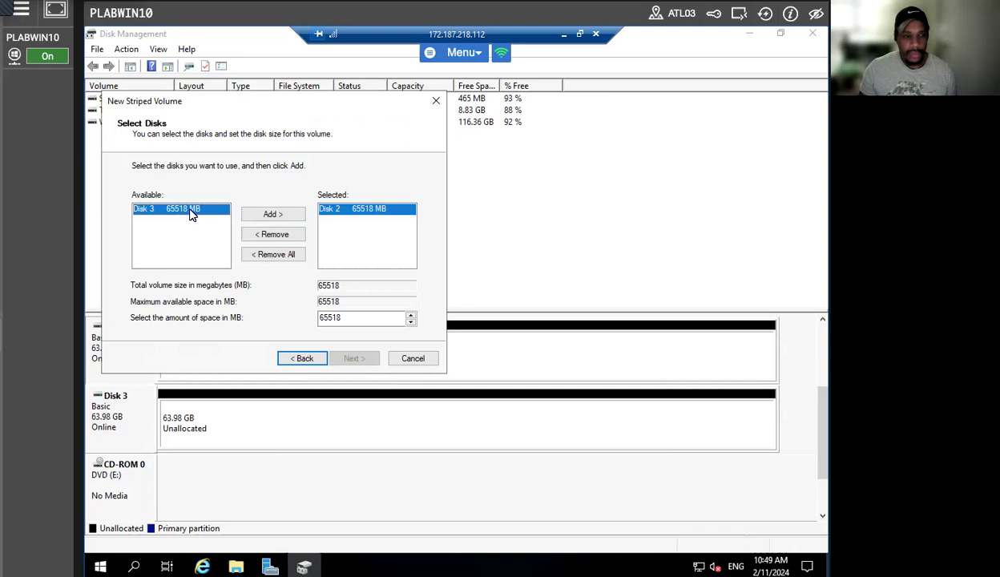
{"action": "left_click", "coordinate": [271, 215]}
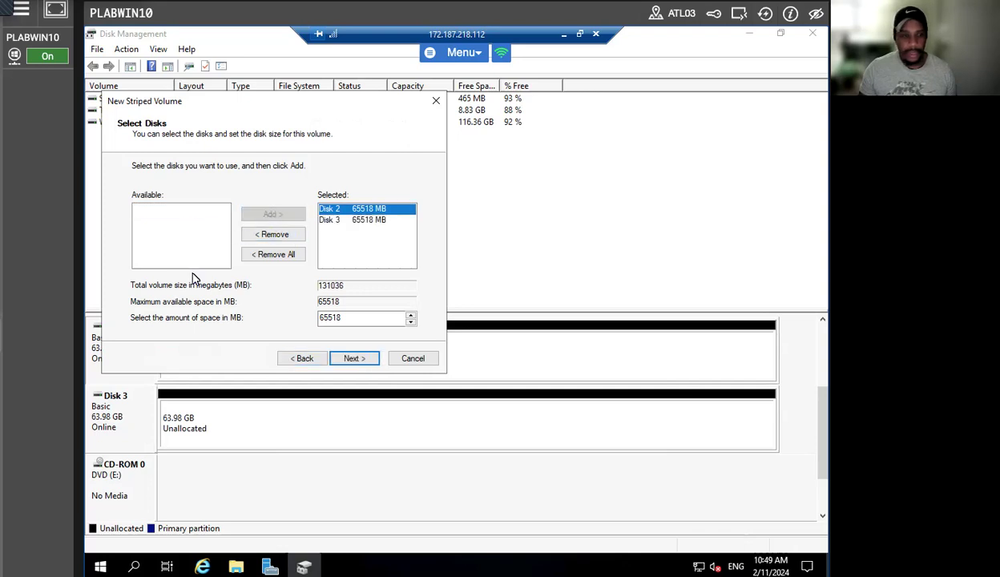
{"action": "left_click", "coordinate": [354, 358]}
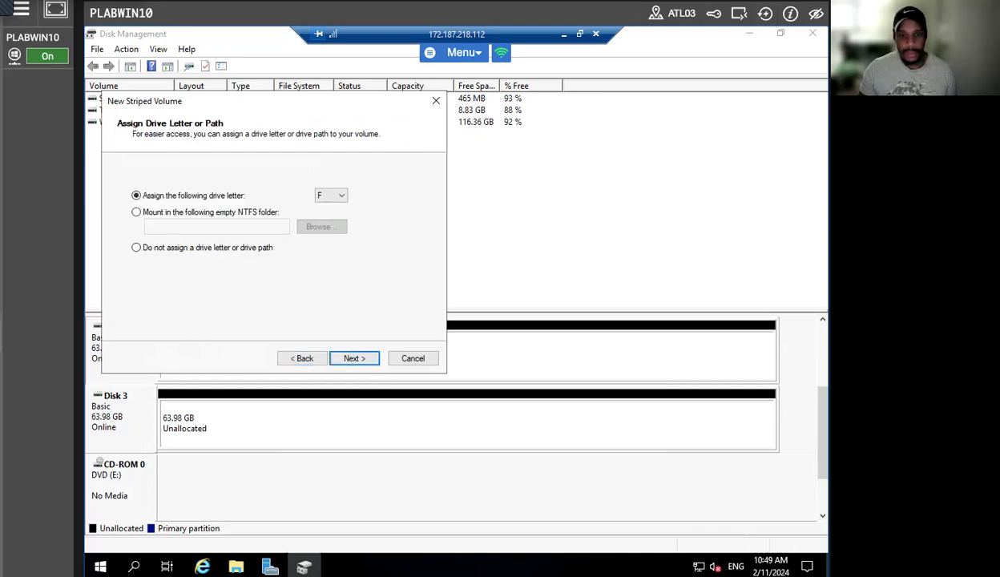
{"action": "left_click", "coordinate": [364, 361]}
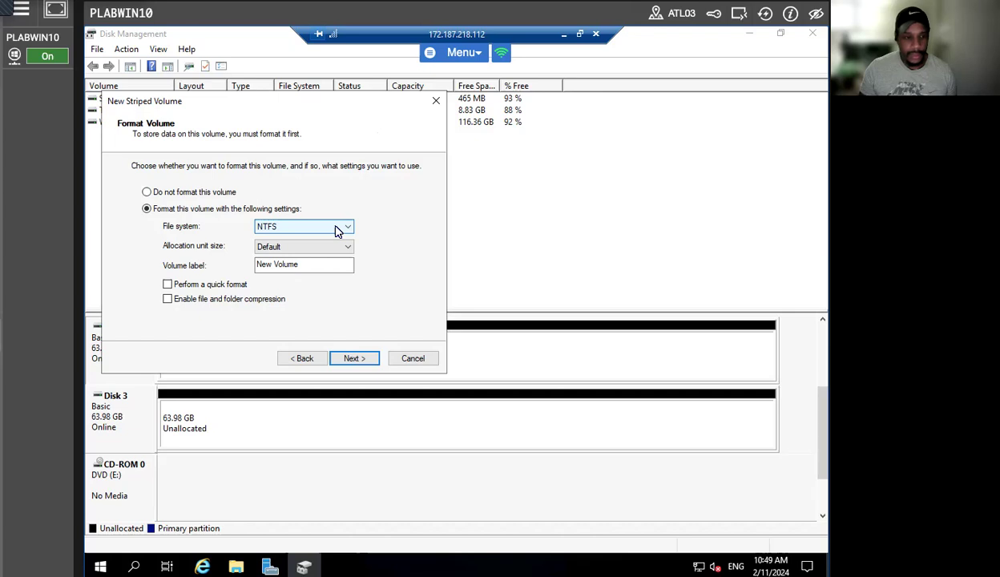
Step: Replace the new striped volume's label with Raid 0
{"action": "double_click", "coordinate": [307, 267]}
{"action": "left_click", "coordinate": [307, 267]}
{"action": "double_click", "coordinate": [307, 267]}
{"action": "left_click", "coordinate": [306, 267]}
{"action": "key", "text": "BackSpace"}
{"action": "key", "text": "BackSpace"}
{"action": "key", "text": "BackSpace"}
{"action": "key", "text": "BackSpace"}
{"action": "key", "text": "BackSpace"}
{"action": "key", "text": "BackSpace"}
{"action": "key", "text": "BackSpace"}
{"action": "key", "text": "BackSpace"}
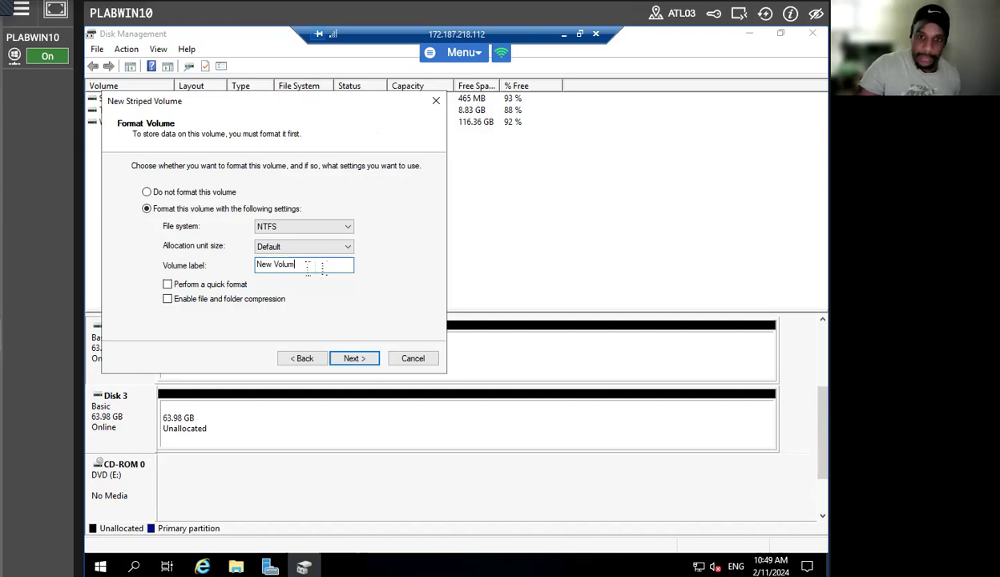
{"action": "key", "text": "BackSpace"}
{"action": "key", "text": "BackSpace"}
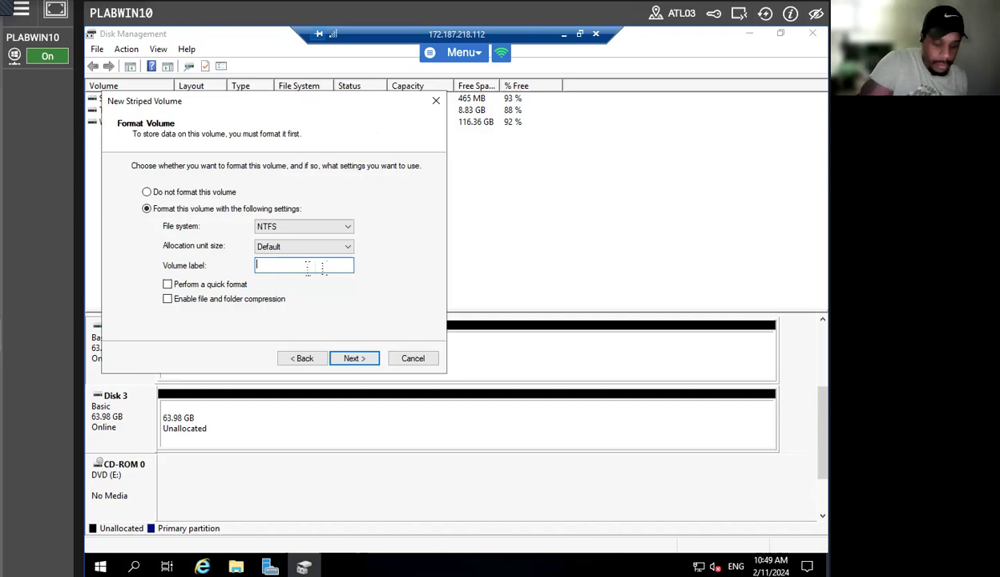
{"action": "type", "text": "Raid 0"}
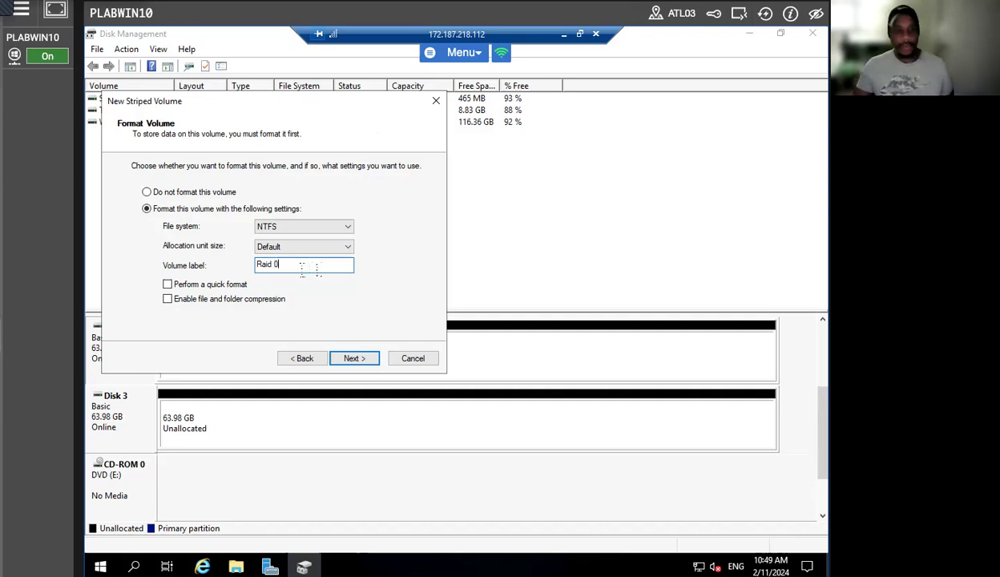
Step: Enable quick format and file and folder compression, and create the striped volume, accepting conversion of the disks to dynamic
{"action": "left_click", "coordinate": [166, 285]}
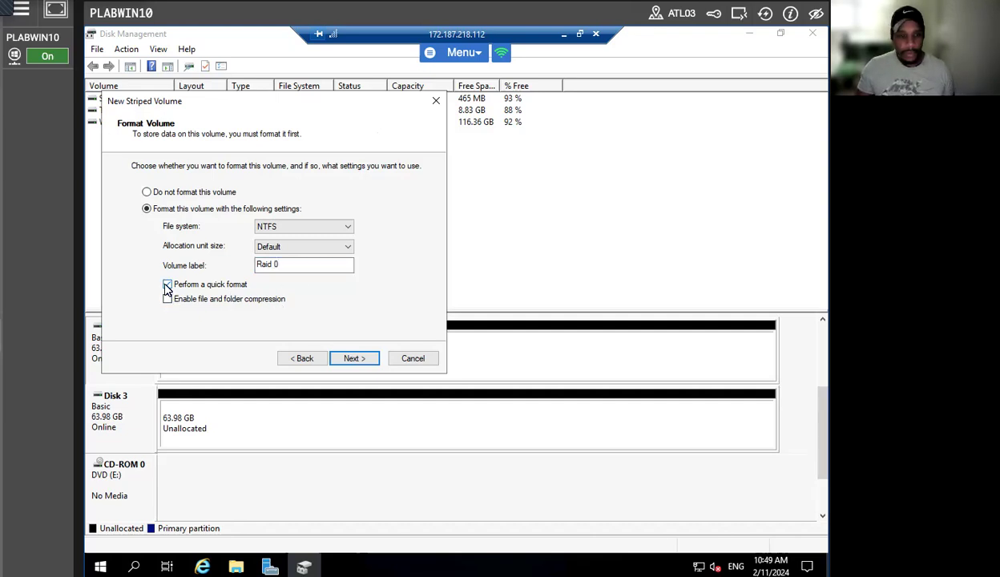
{"action": "left_click", "coordinate": [167, 300]}
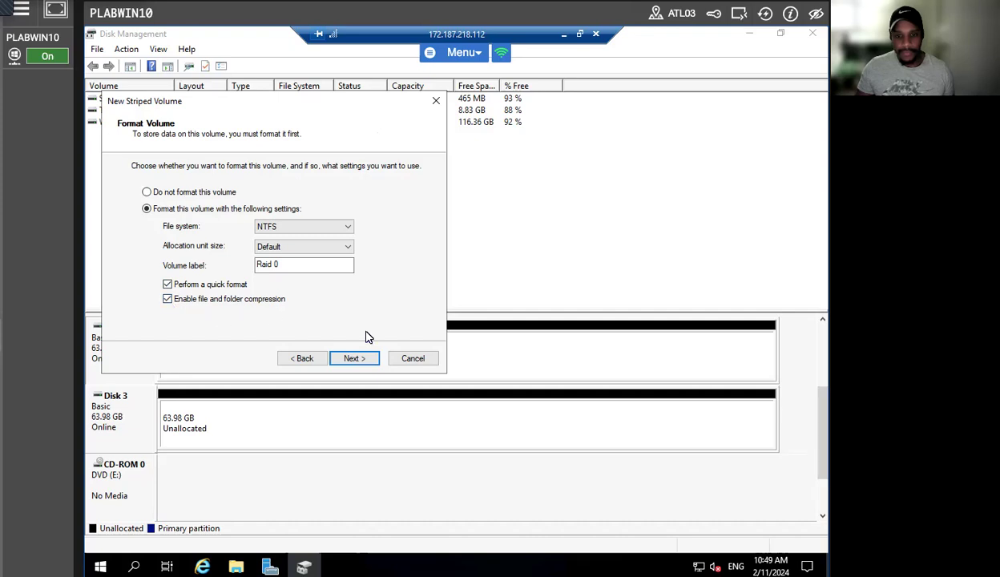
{"action": "left_click", "coordinate": [354, 359]}
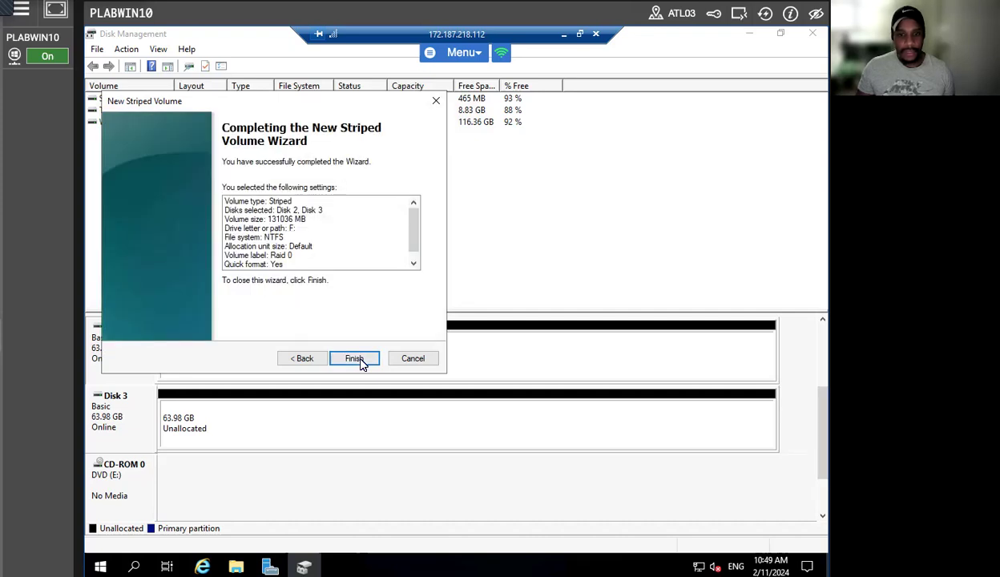
{"action": "left_click", "coordinate": [358, 359]}
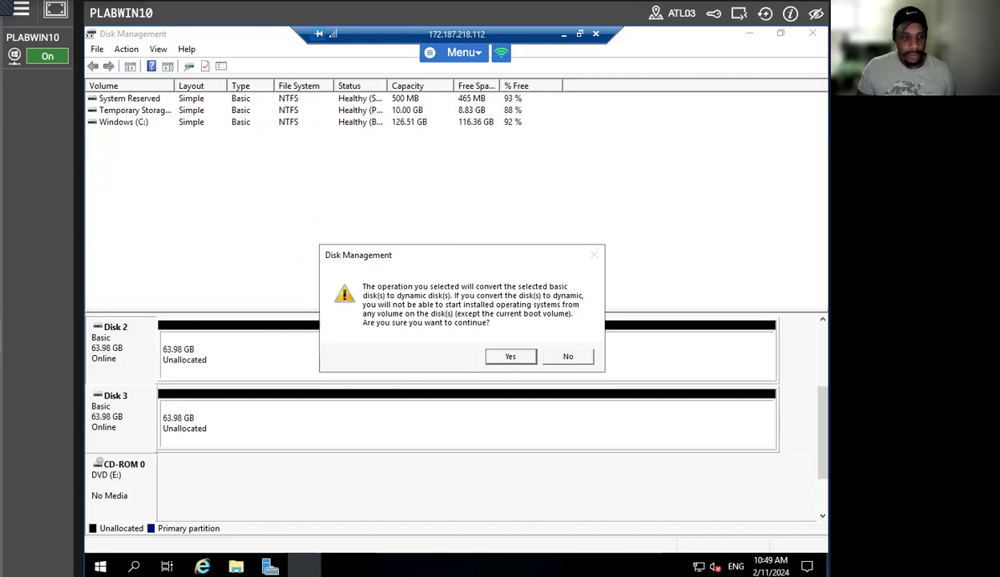
{"action": "left_click", "coordinate": [511, 356]}
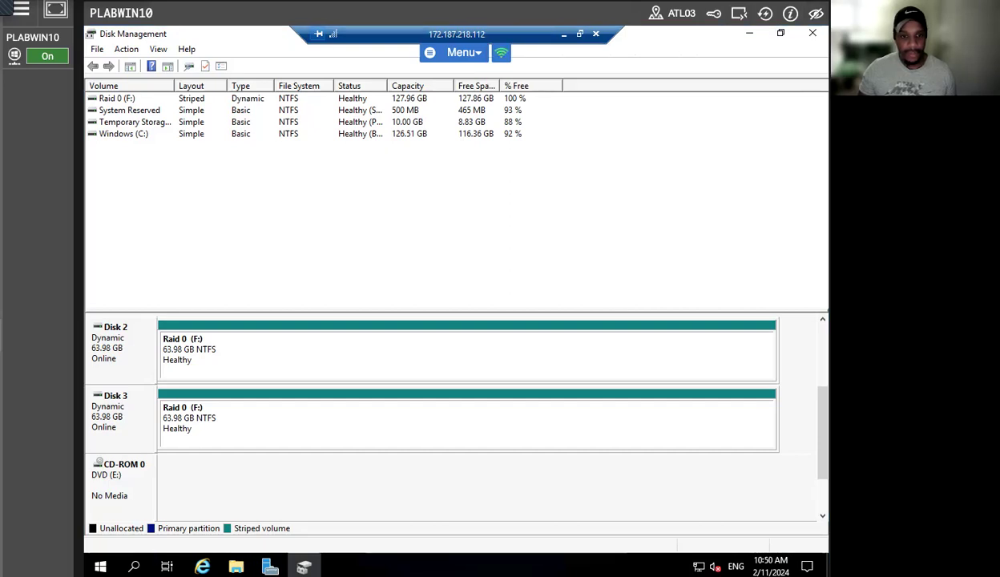
Step: Open File Explorer full size and check the Raid 0 (F:) drive under This PC
{"action": "left_click", "coordinate": [235, 566]}
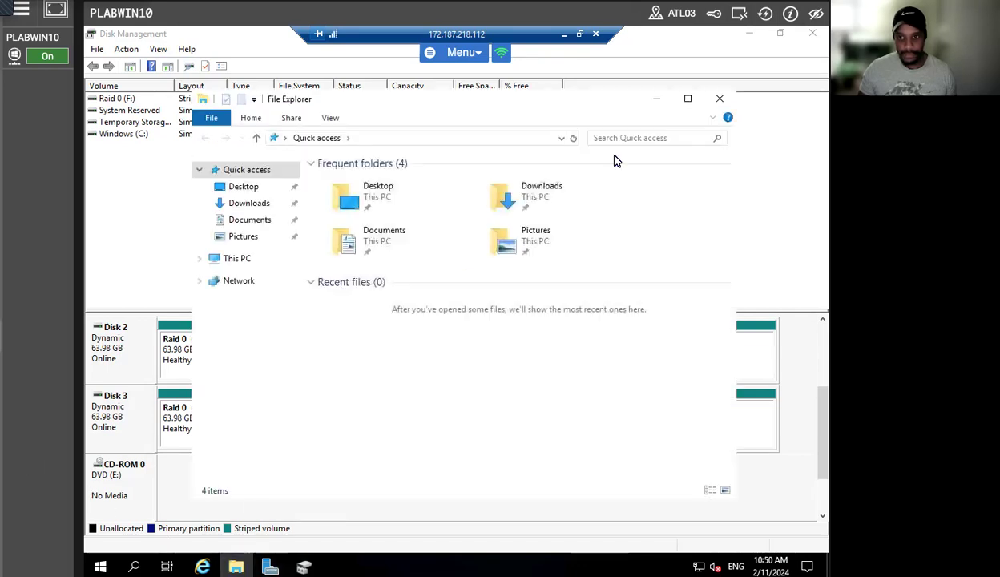
{"action": "left_click", "coordinate": [688, 99]}
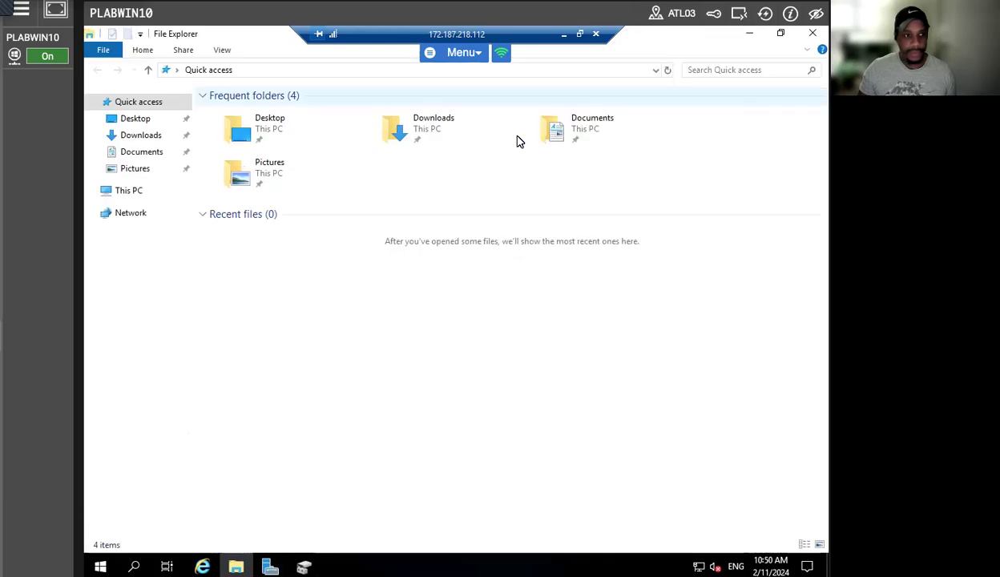
{"action": "left_click", "coordinate": [122, 194]}
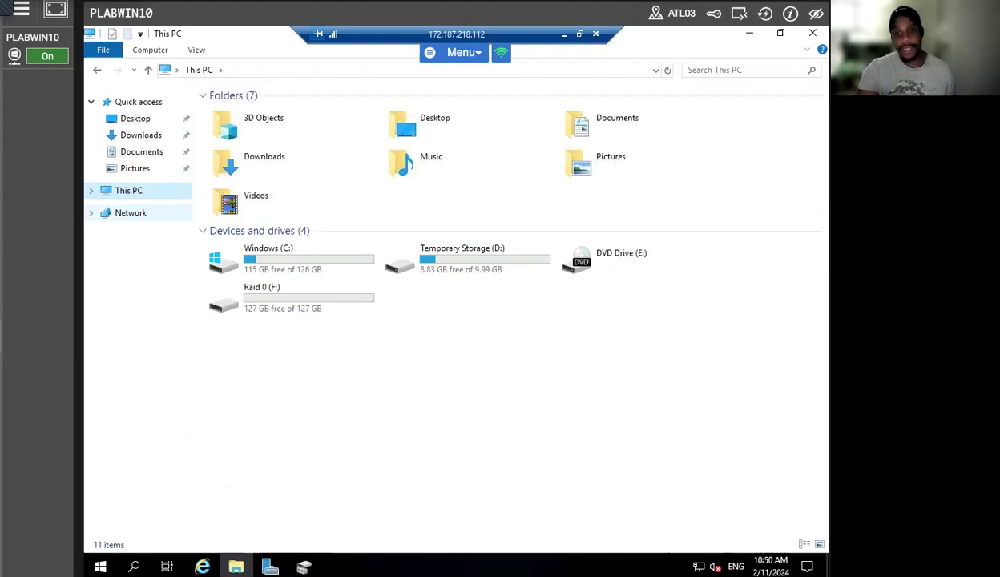
{"action": "left_click", "coordinate": [291, 298]}
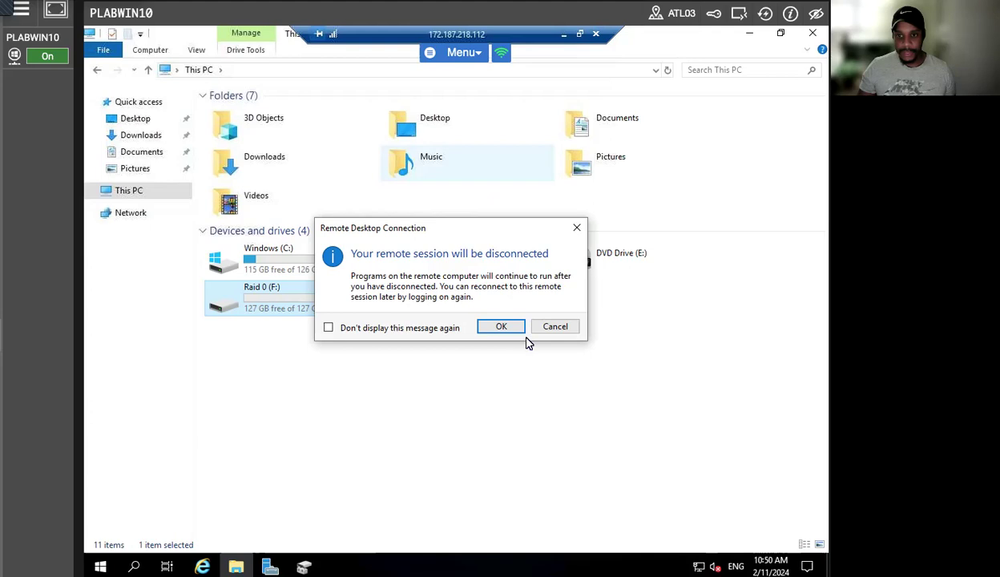
Step: Disconnect the remote desktop session and clear all download history in the local browser
{"action": "left_click", "coordinate": [500, 327]}
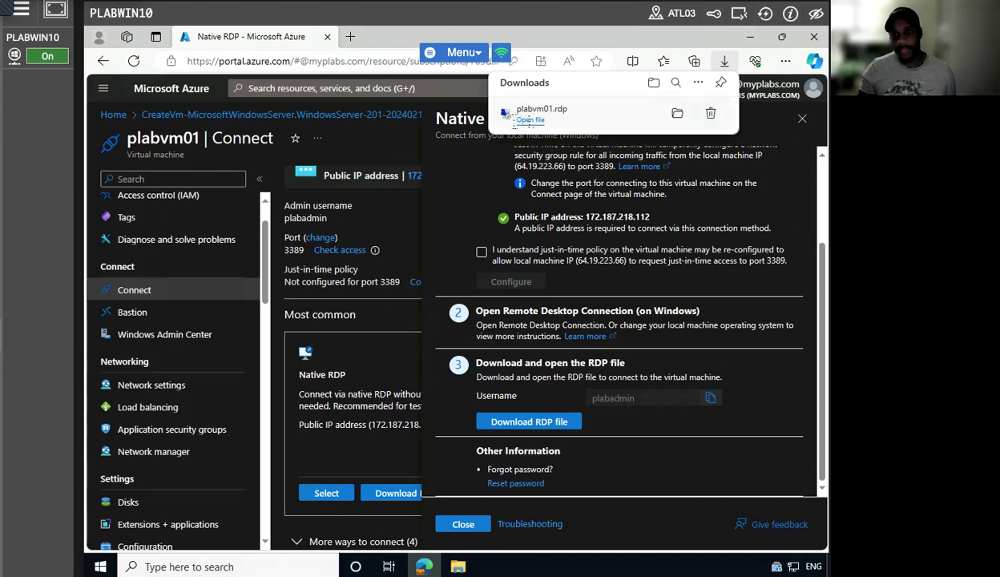
{"action": "left_click", "coordinate": [697, 85]}
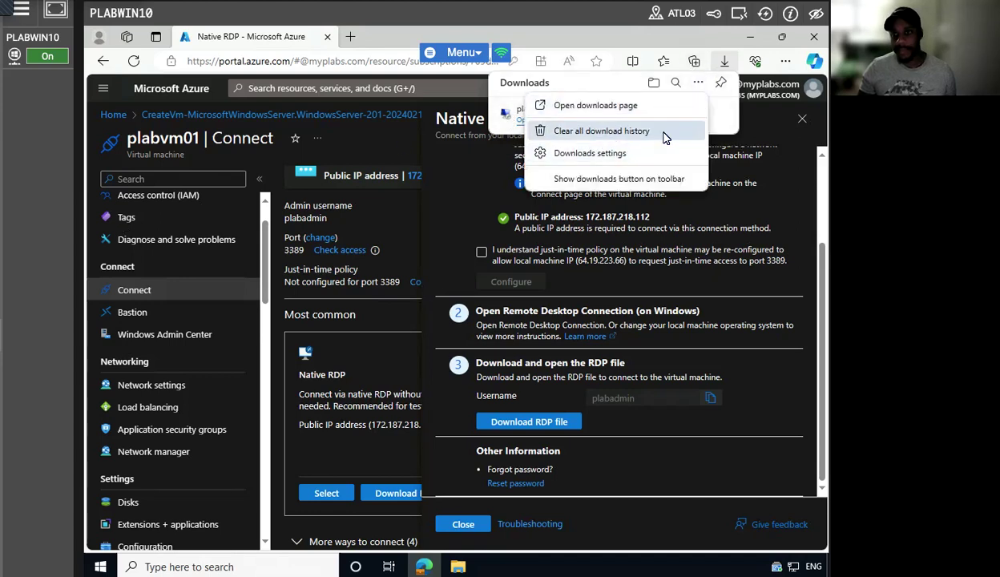
{"action": "left_click", "coordinate": [616, 131]}
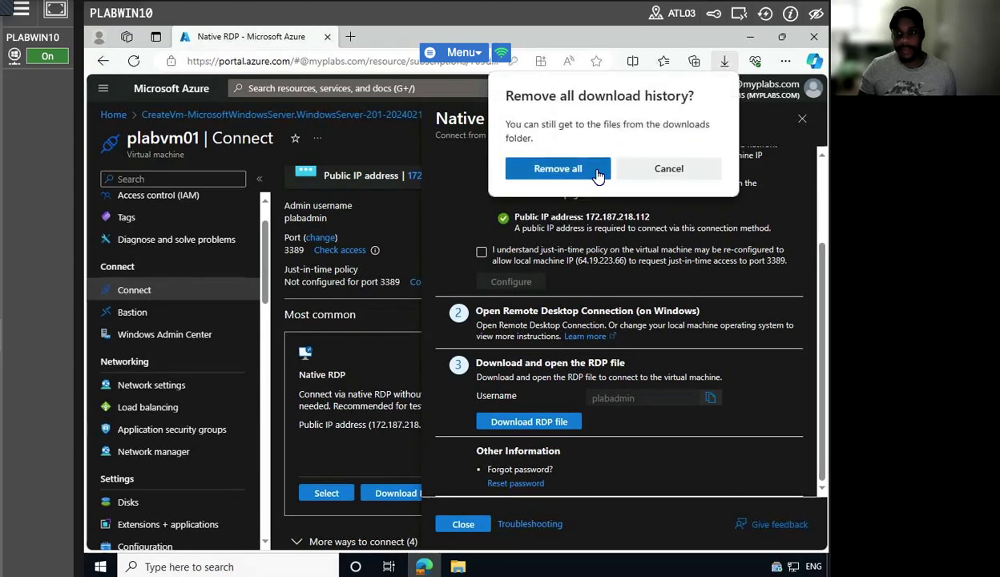
{"action": "left_click", "coordinate": [586, 170]}
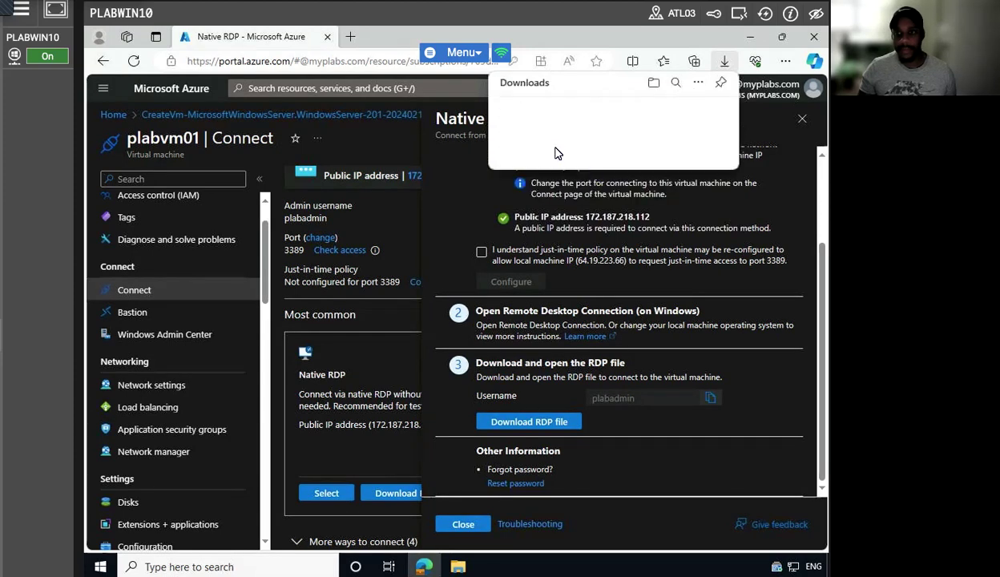
{"action": "left_click", "coordinate": [801, 121]}
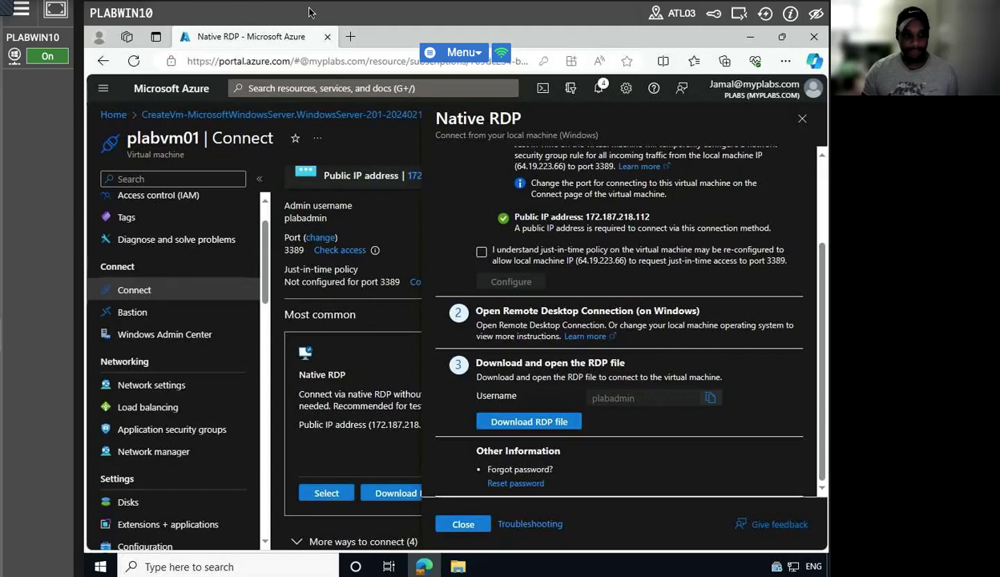
Step: Find the Virtual machines service in the portal and start creating a new Azure virtual machine
{"action": "left_click", "coordinate": [318, 89]}
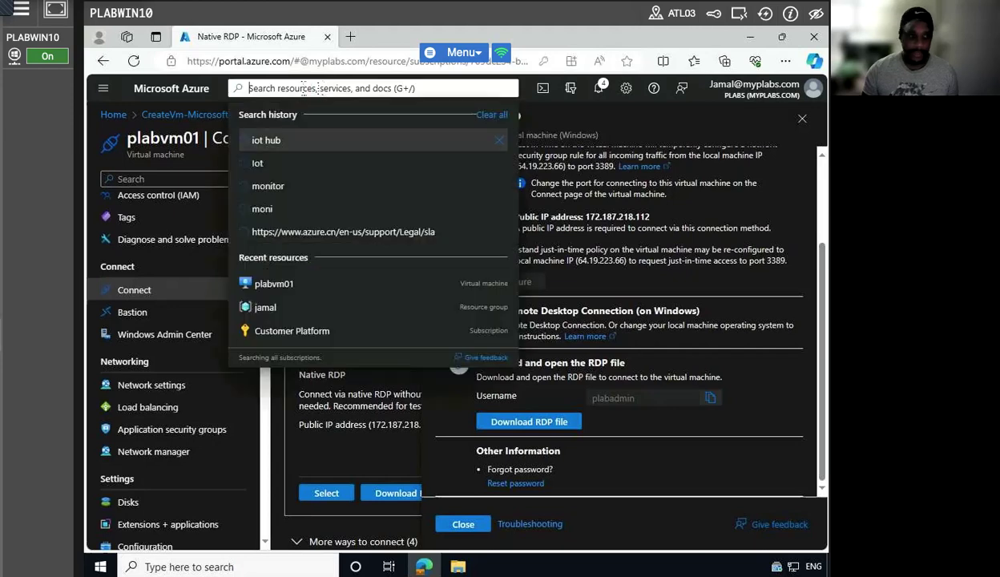
{"action": "type", "text": "virtu"}
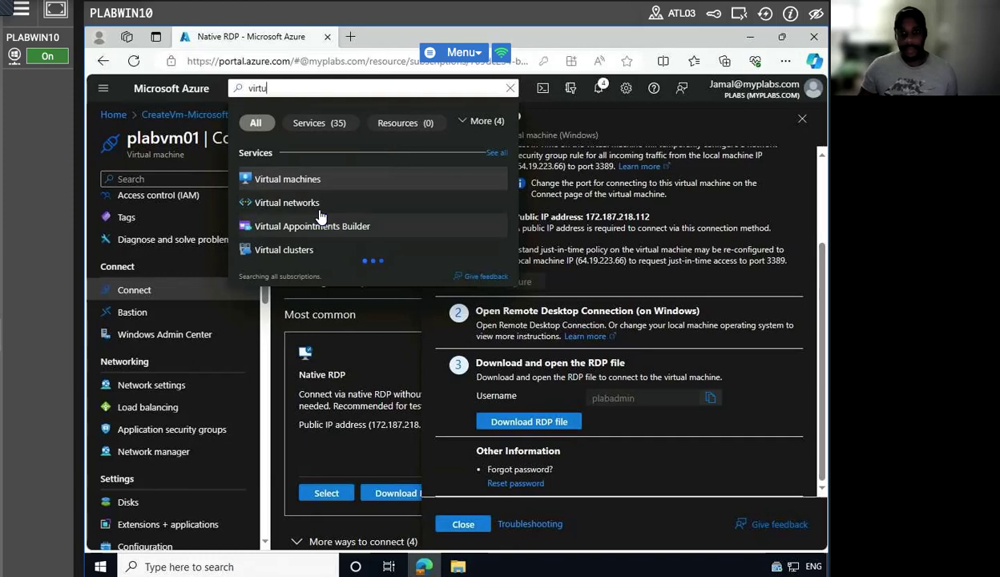
{"action": "left_click", "coordinate": [335, 179]}
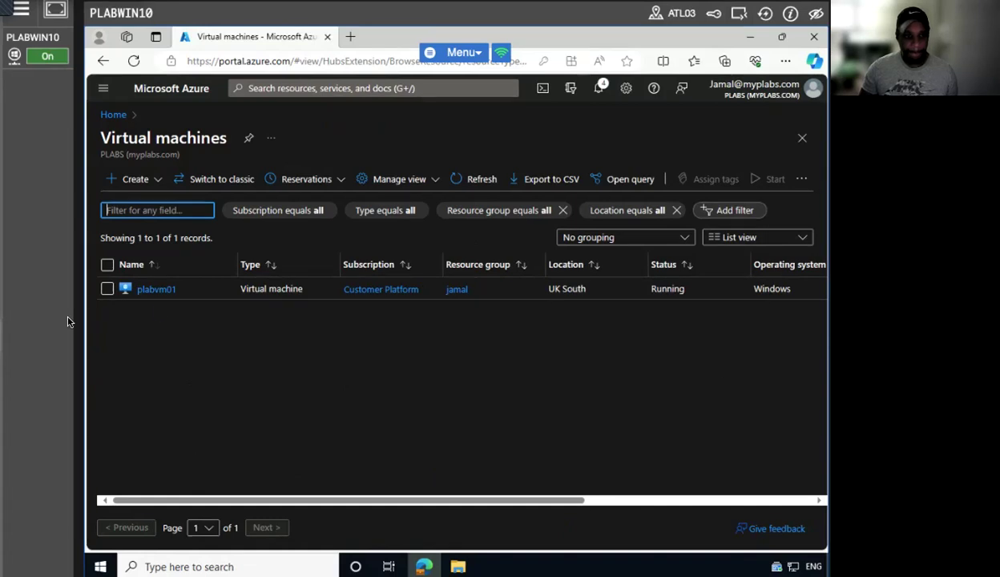
{"action": "left_click", "coordinate": [136, 179]}
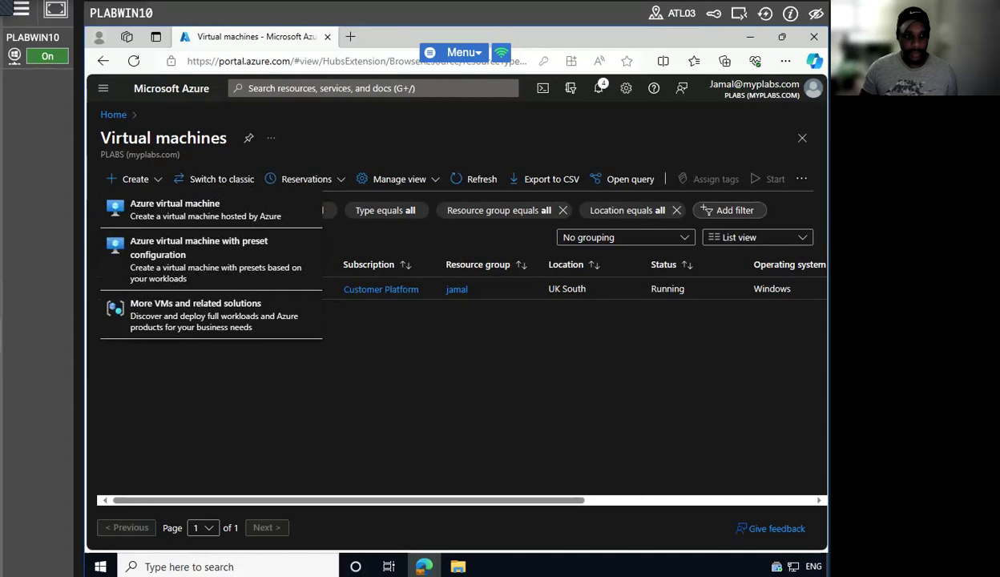
{"action": "left_click", "coordinate": [192, 205]}
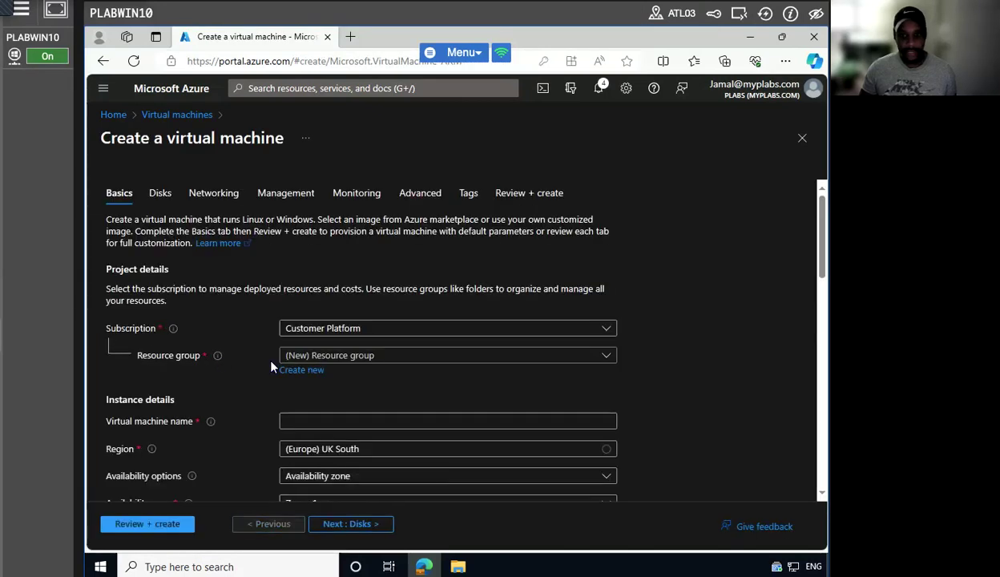
Step: Assign the new virtual machine to the existing resource group and name it plabvm02
{"action": "left_click", "coordinate": [353, 357]}
{"action": "left_click", "coordinate": [355, 401]}
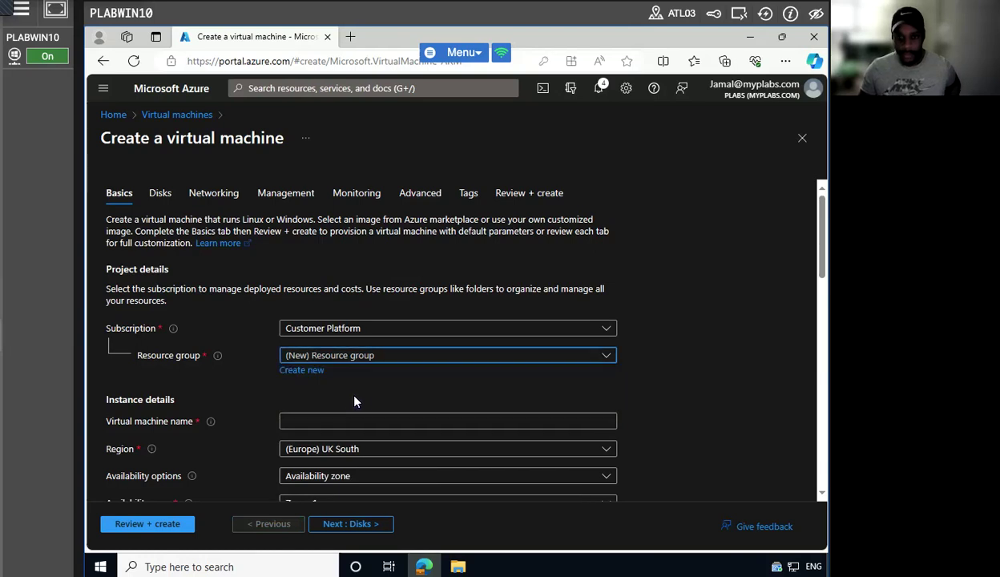
{"action": "left_click", "coordinate": [358, 419]}
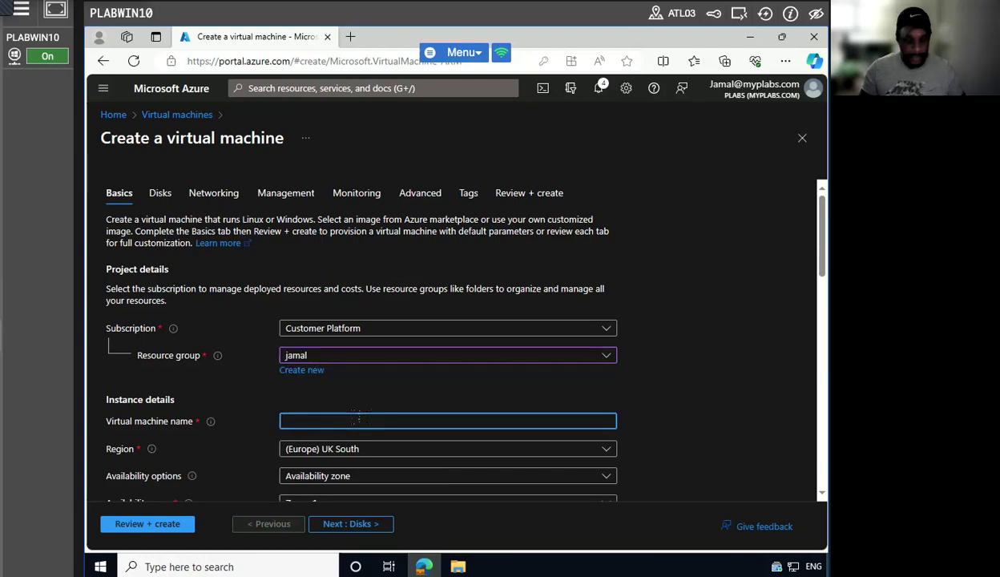
{"action": "type", "text": "plabvm02"}
{"action": "left_click", "coordinate": [607, 405]}
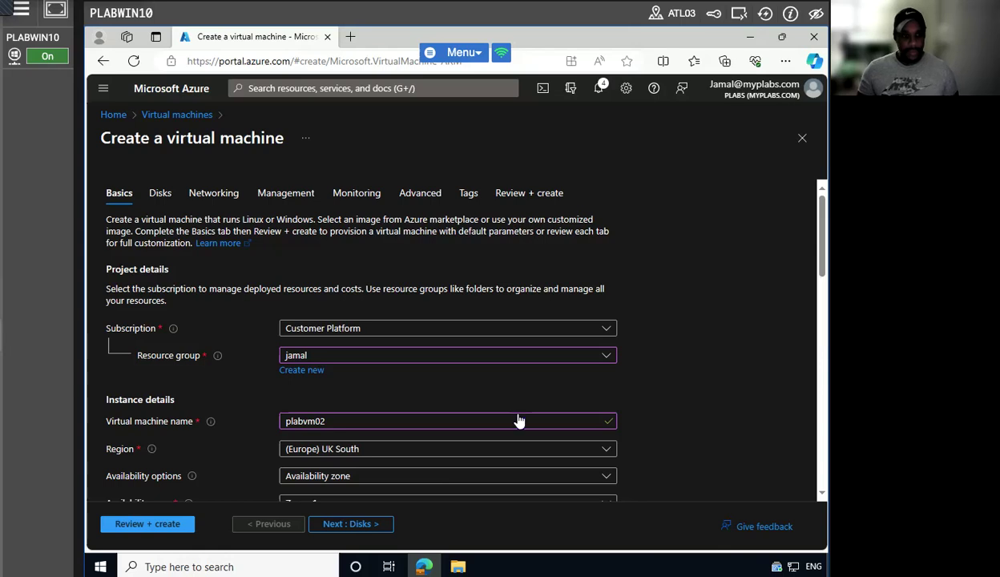
Step: Set the administrator account's username to plabadmin and enter the account password and its confirmation
{"action": "scroll", "coordinate": [689, 395], "scroll_direction": "down", "scroll_amount": 3}
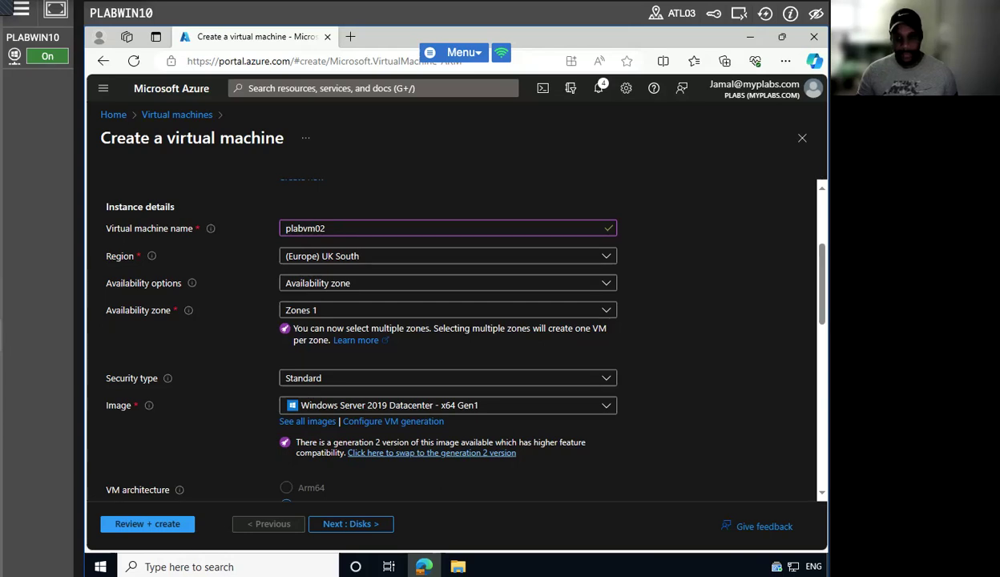
{"action": "scroll", "coordinate": [88, 428], "scroll_direction": "down", "scroll_amount": 3}
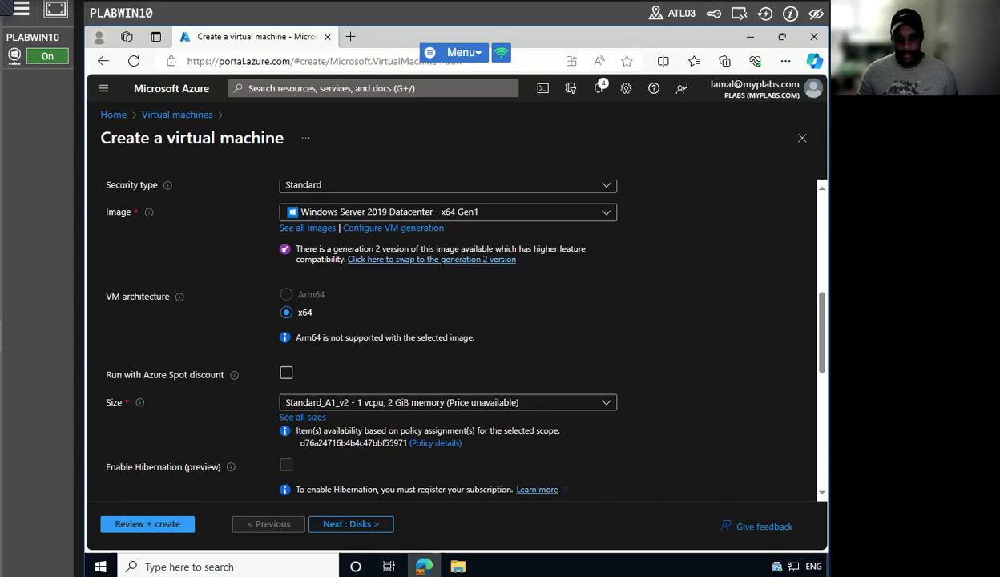
{"action": "scroll", "coordinate": [143, 409], "scroll_direction": "down", "scroll_amount": 2}
{"action": "scroll", "coordinate": [174, 397], "scroll_direction": "down", "scroll_amount": 2}
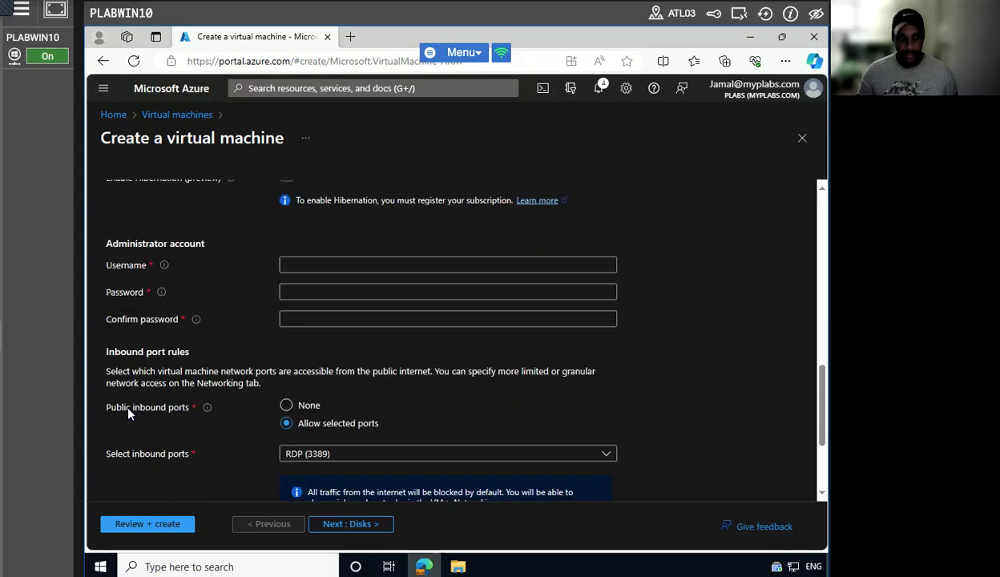
{"action": "left_click", "coordinate": [367, 261]}
{"action": "type", "text": "plabadmin"}
{"action": "key", "text": "Tab"}
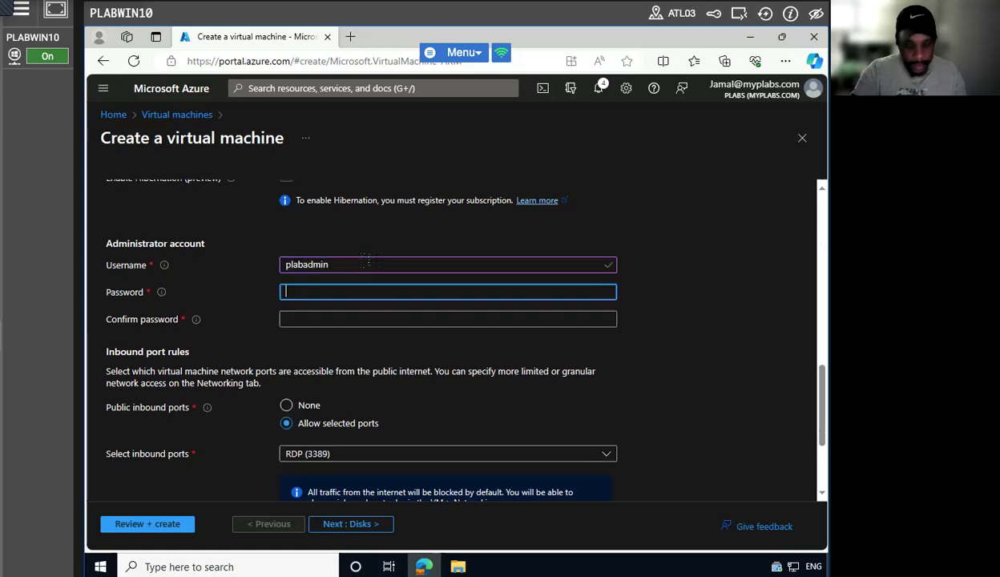
{"action": "type", "text": "P"}
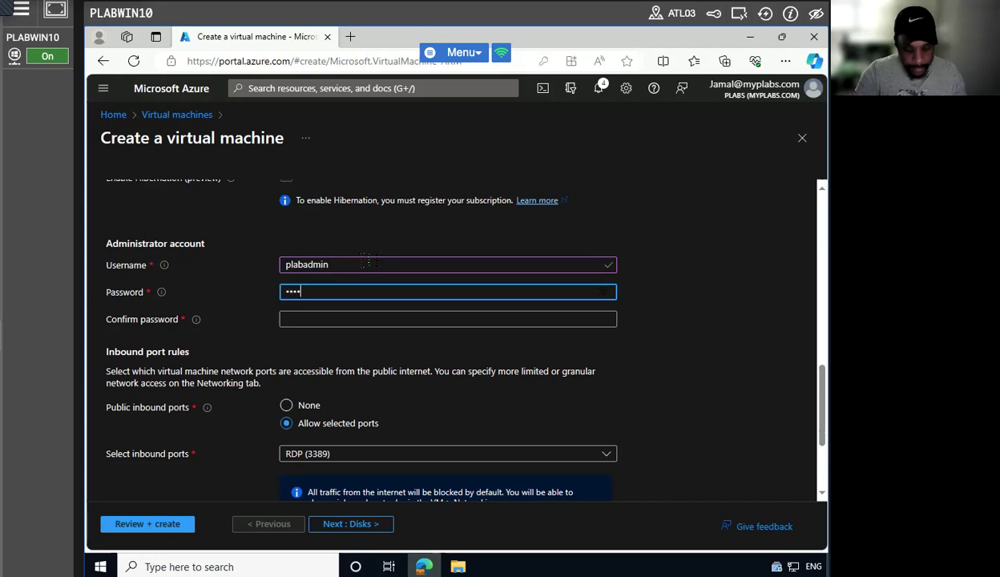
{"action": "key", "text": "Tab"}
{"action": "type", "text": "•••"}
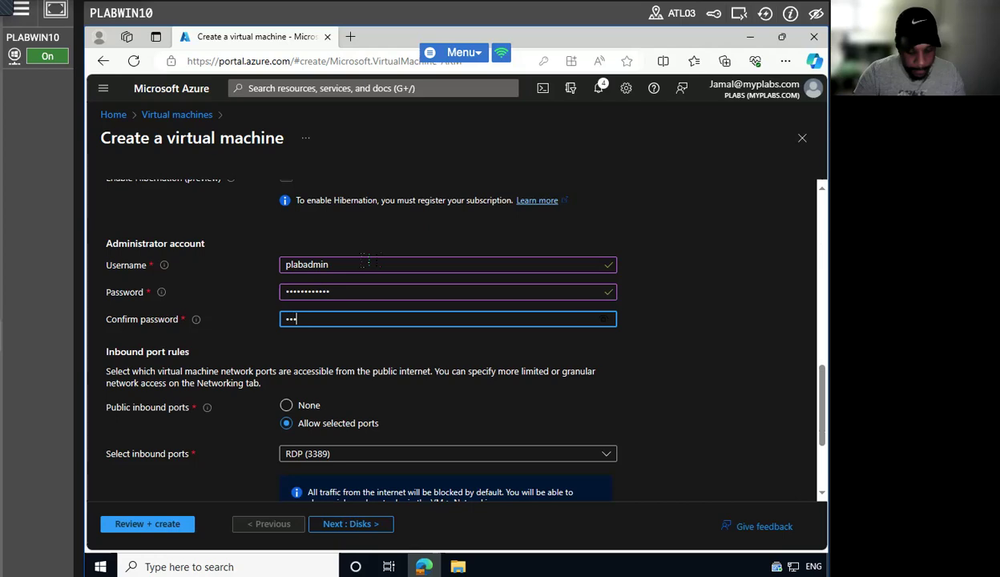
{"action": "type", "text": "•"}
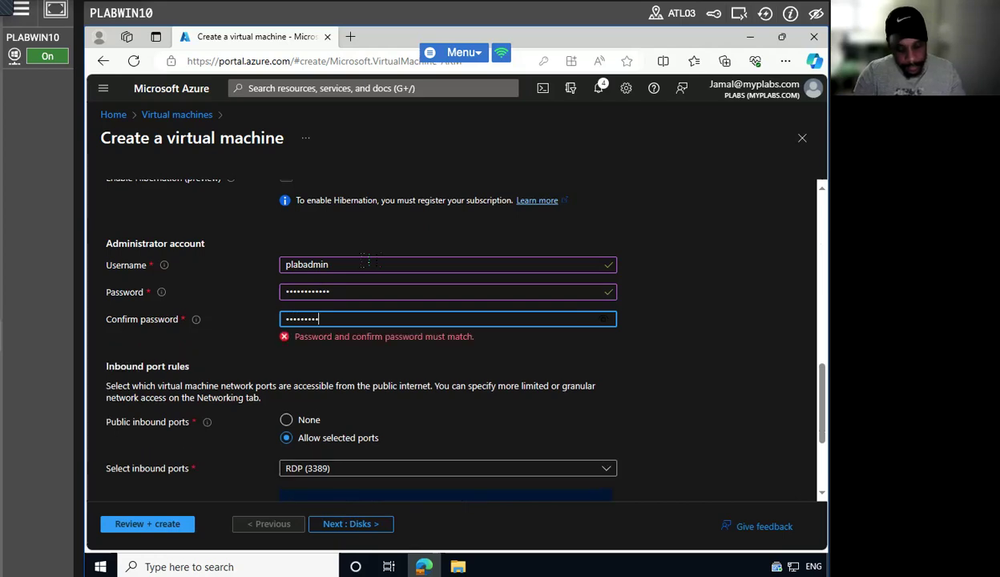
Step: Replace the administrator account's confirmation password so it matches the account password
{"action": "left_click", "coordinate": [721, 328]}
{"action": "double_click", "coordinate": [337, 318]}
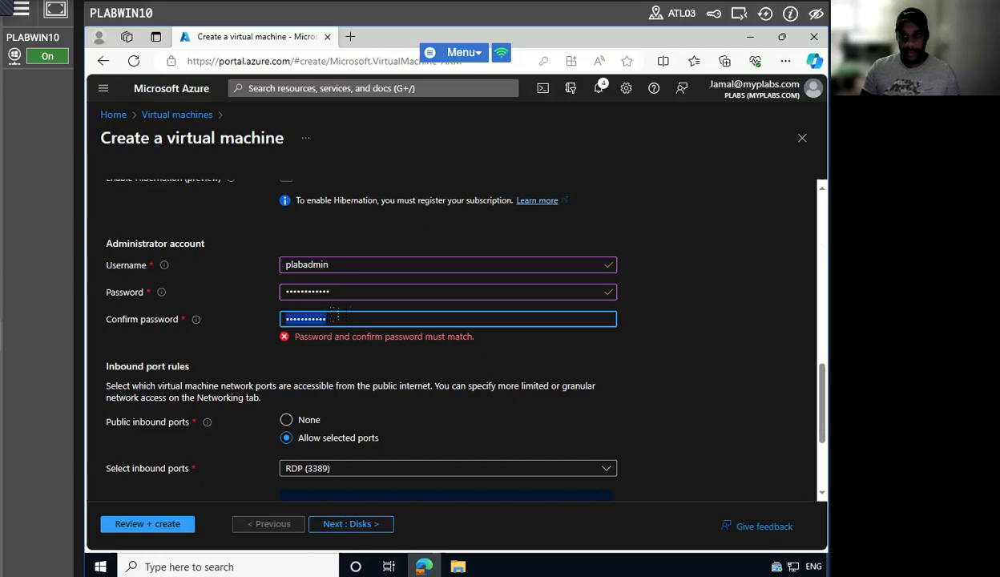
{"action": "type", "text": "•"}
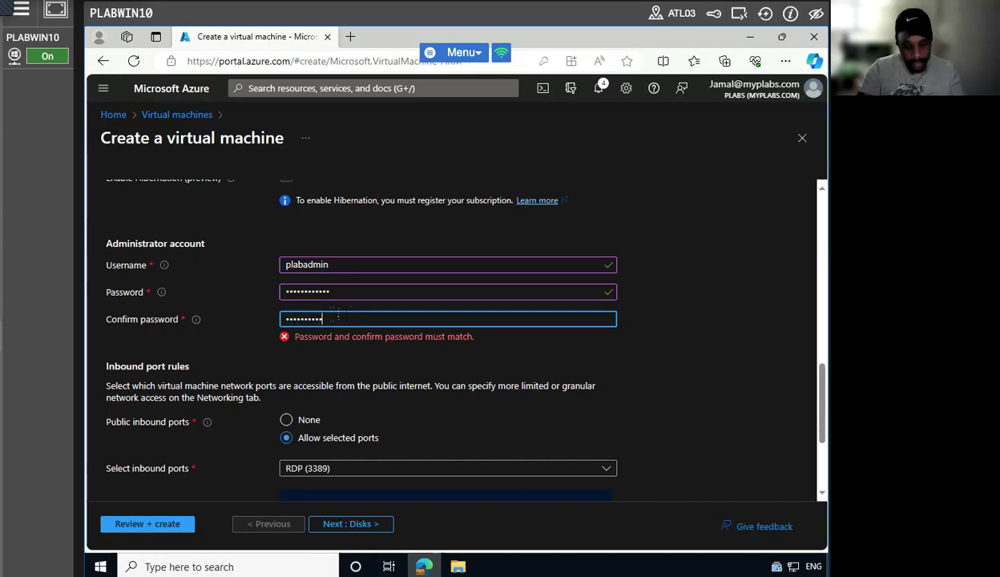
{"action": "left_click", "coordinate": [669, 349]}
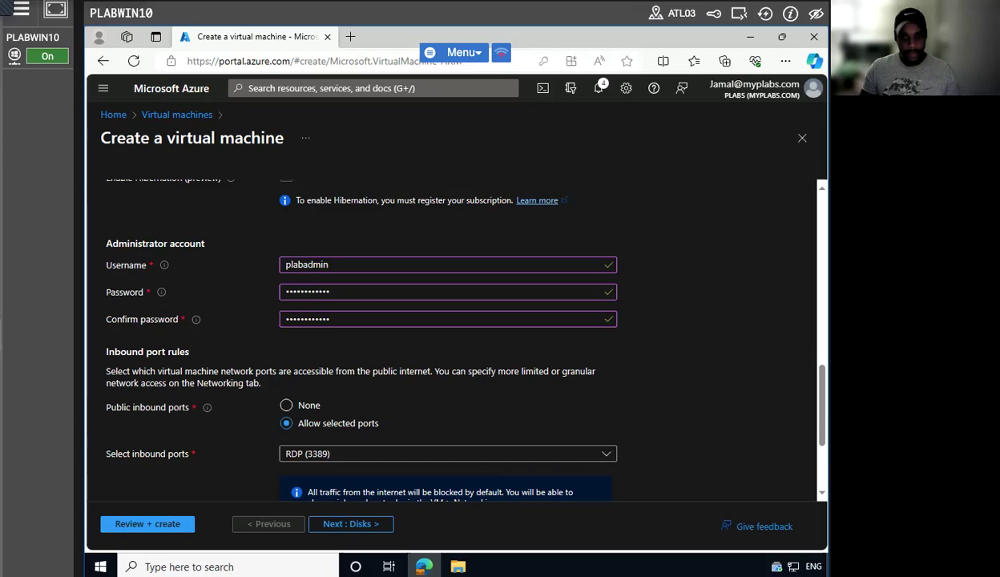
Step: Review the plabvm02 configuration, decline saving the password in the browser, and deploy the virtual machine
{"action": "left_click", "coordinate": [146, 522]}
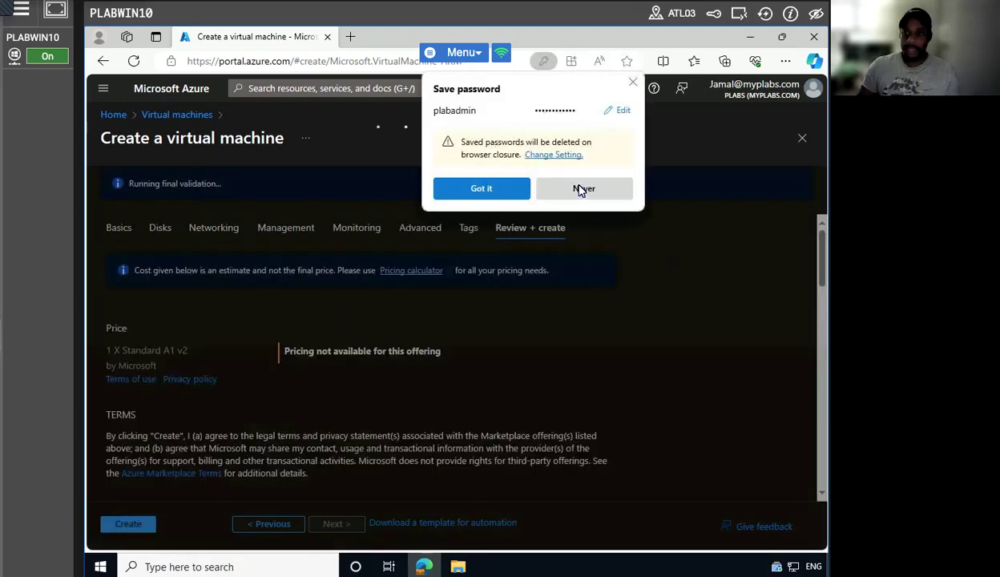
{"action": "left_click", "coordinate": [585, 189]}
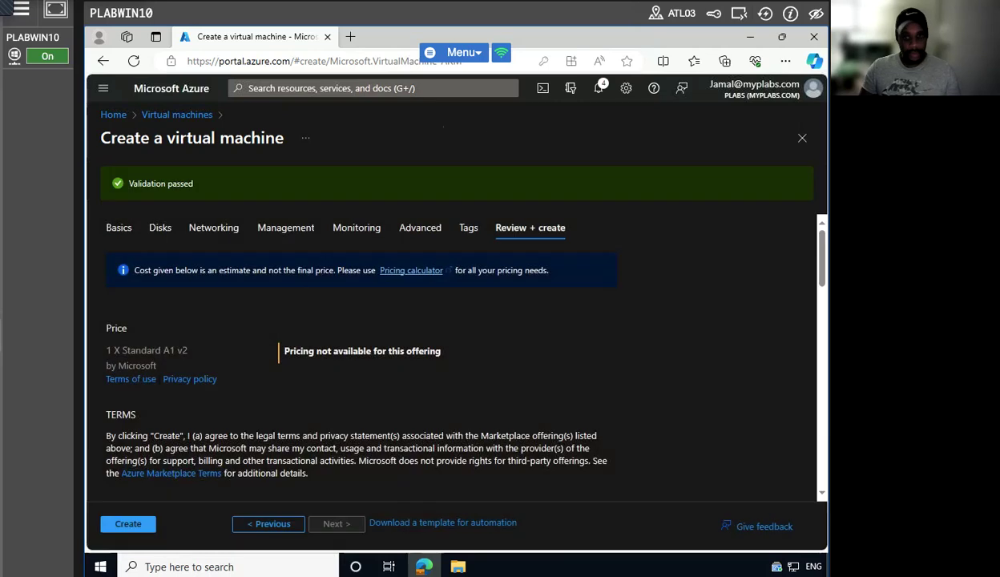
{"action": "left_click", "coordinate": [128, 524]}
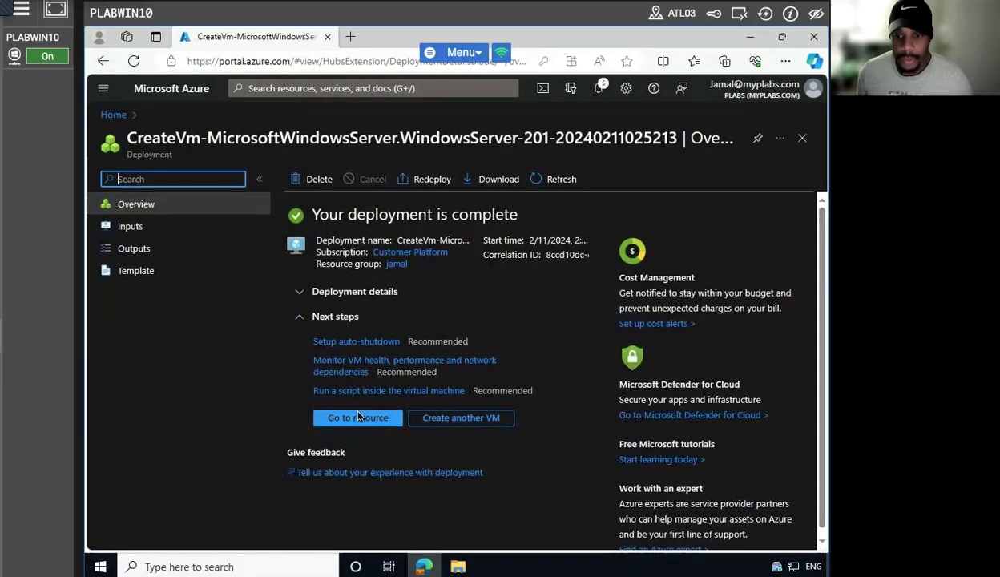
Step: Go to the deployed plabvm02 resource and open its disk settings
{"action": "left_click", "coordinate": [357, 419]}
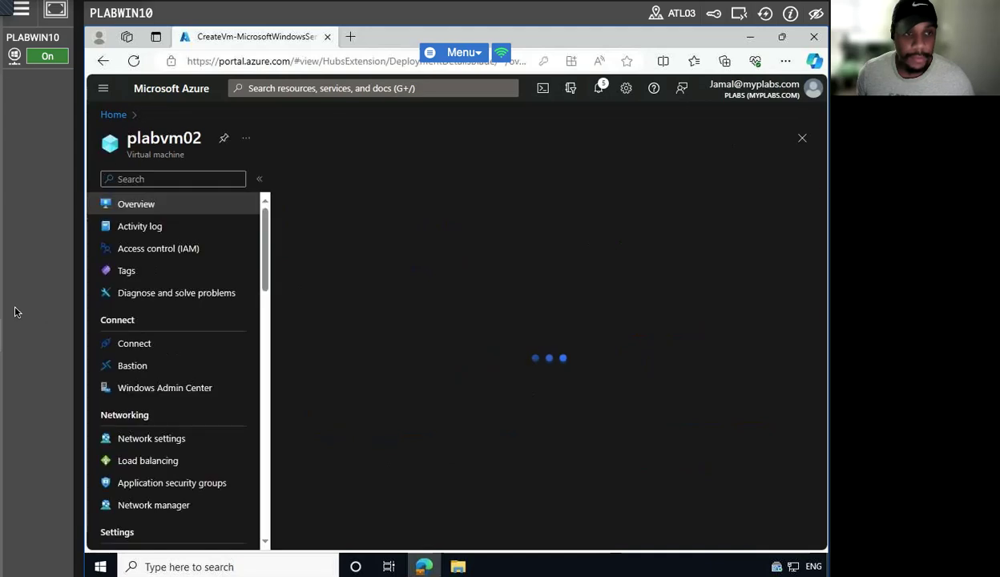
{"action": "scroll", "coordinate": [193, 404], "scroll_direction": "down", "scroll_amount": 2}
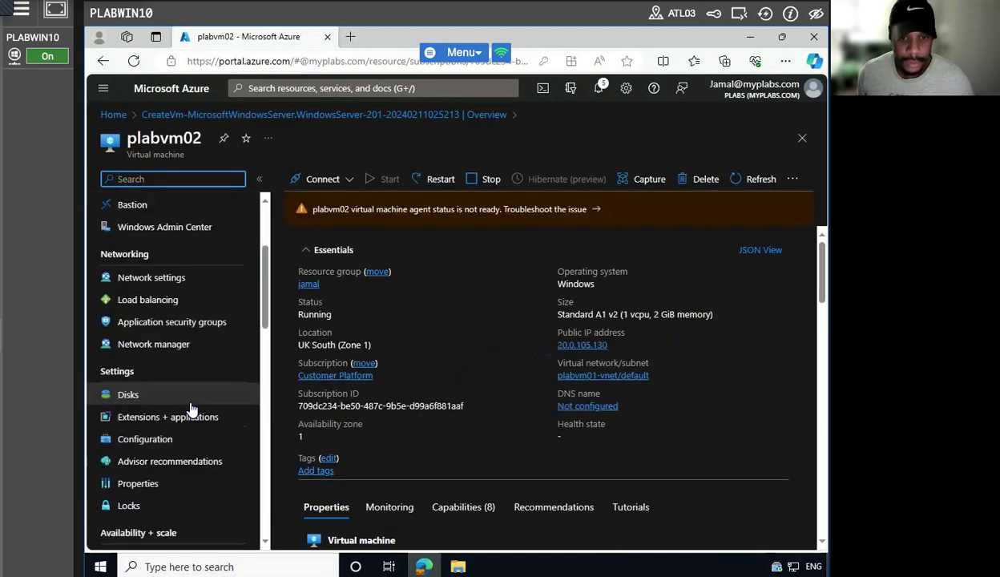
{"action": "left_click", "coordinate": [128, 395]}
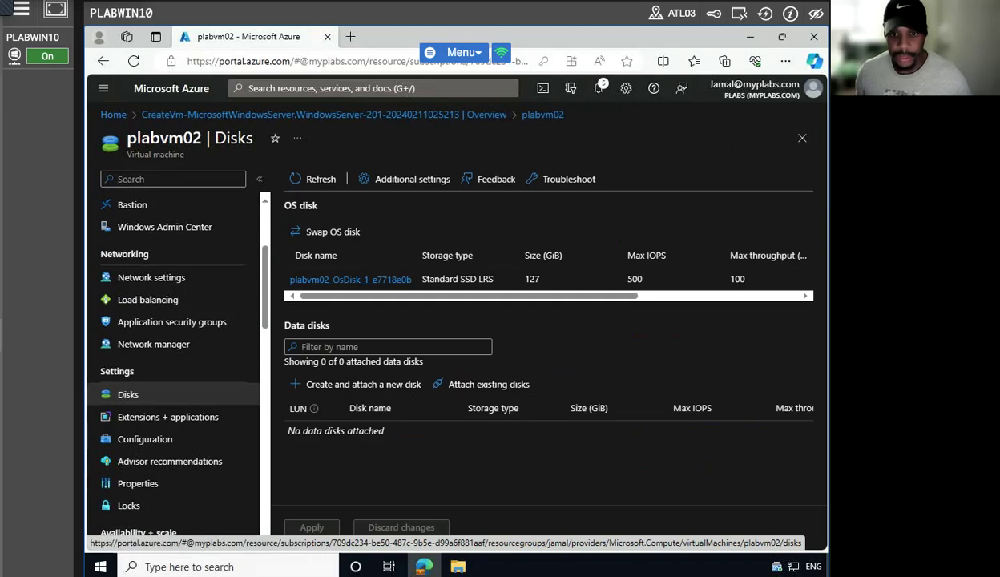
Step: Add a new data disk to plabvm02 named plabvm02-disk1 with a size of 64 GiB
{"action": "left_click", "coordinate": [293, 384]}
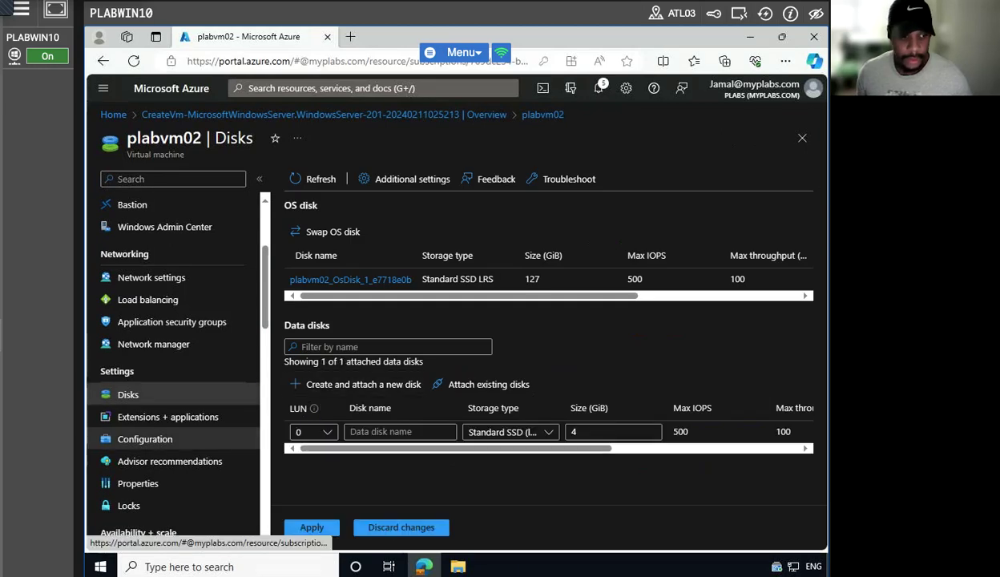
{"action": "left_click", "coordinate": [395, 433]}
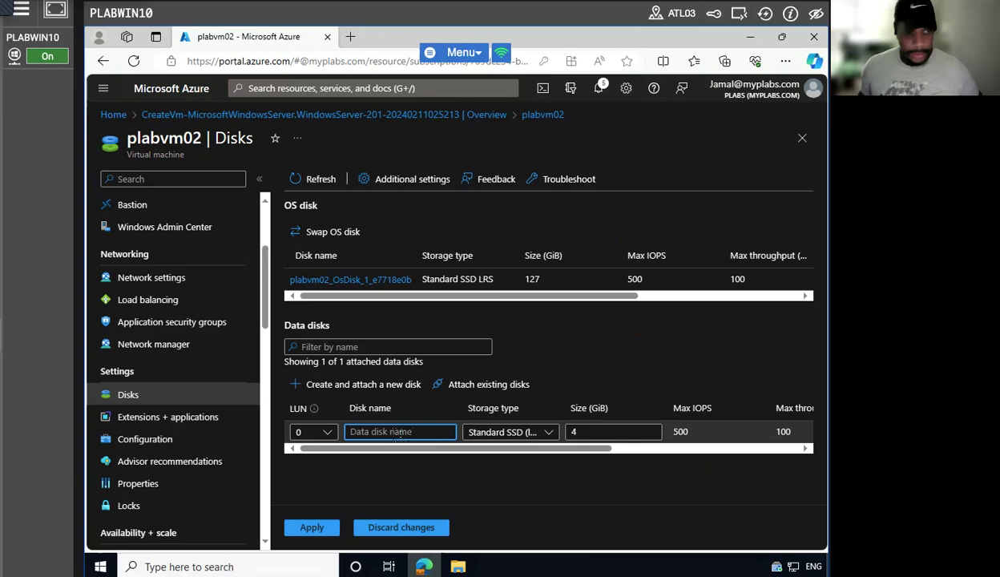
{"action": "type", "text": "plabvm"}
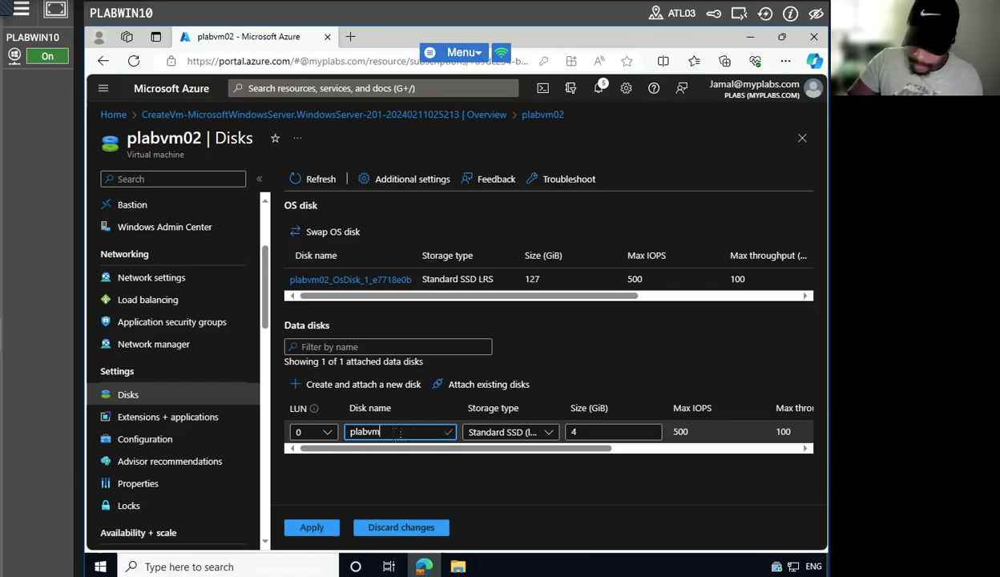
{"action": "type", "text": "02-disk1"}
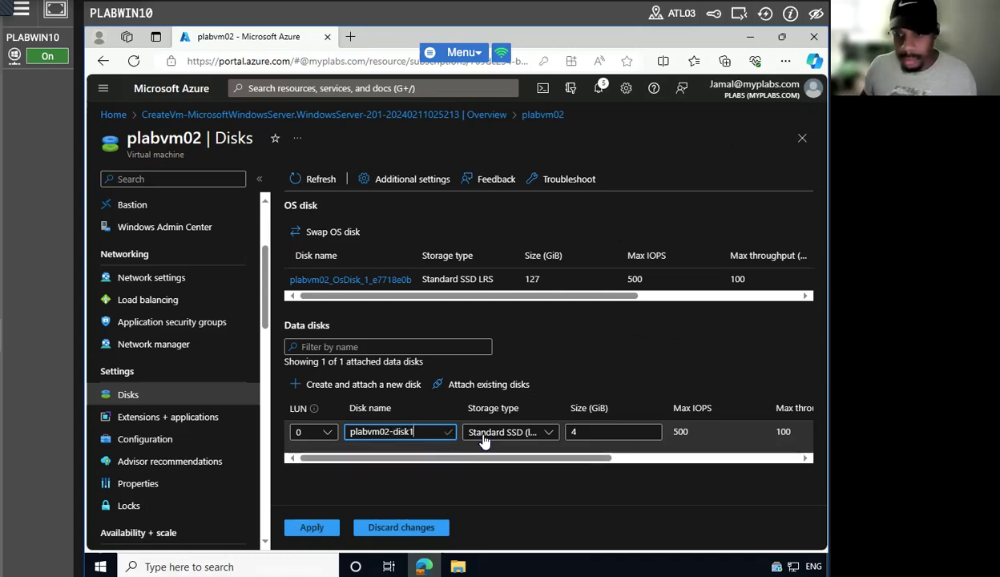
{"action": "left_click", "coordinate": [625, 431]}
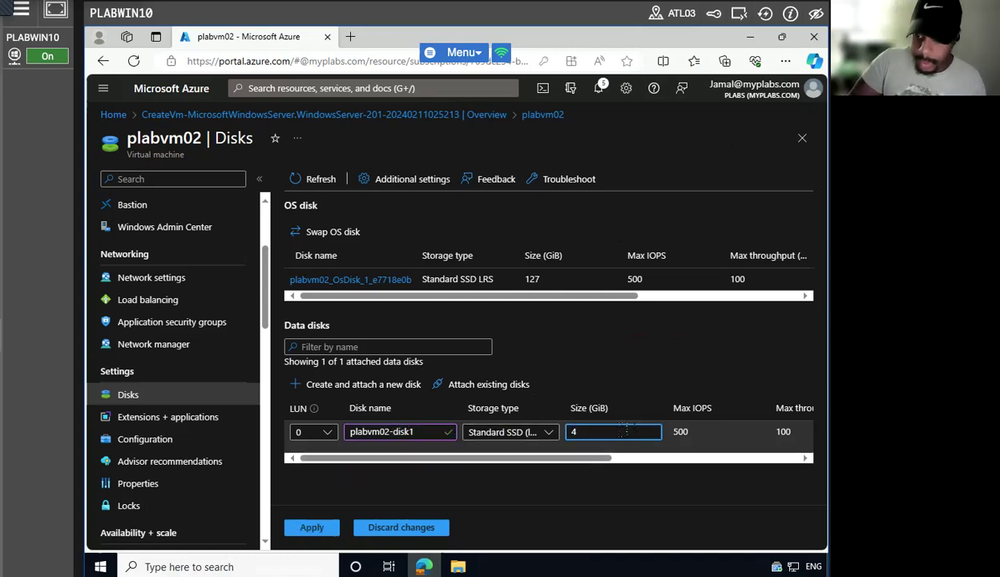
{"action": "type", "text": "6"}
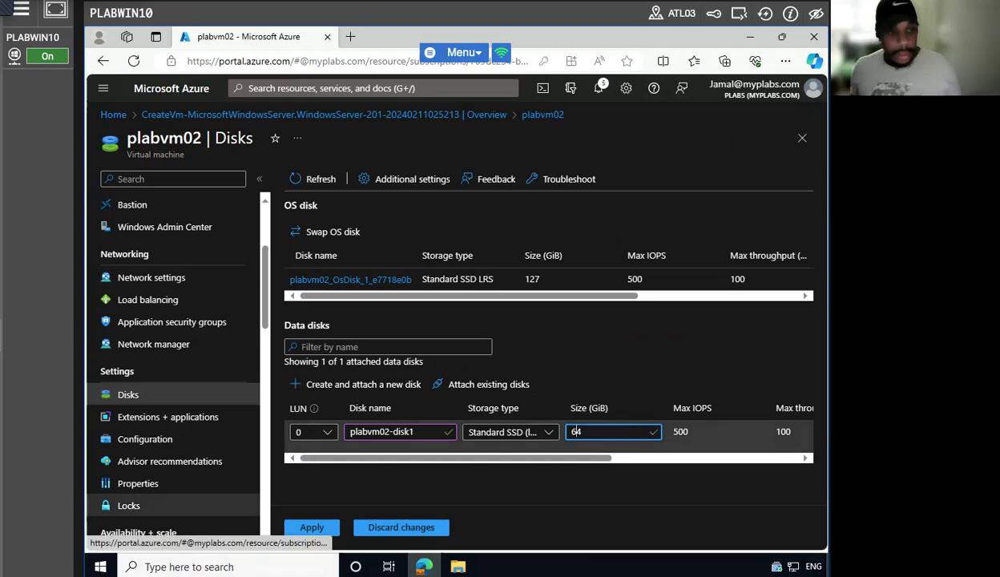
Step: Add a second new data disk to plabvm02 named plabvm02-disk2 with a size of 64 GiB
{"action": "left_click", "coordinate": [324, 389]}
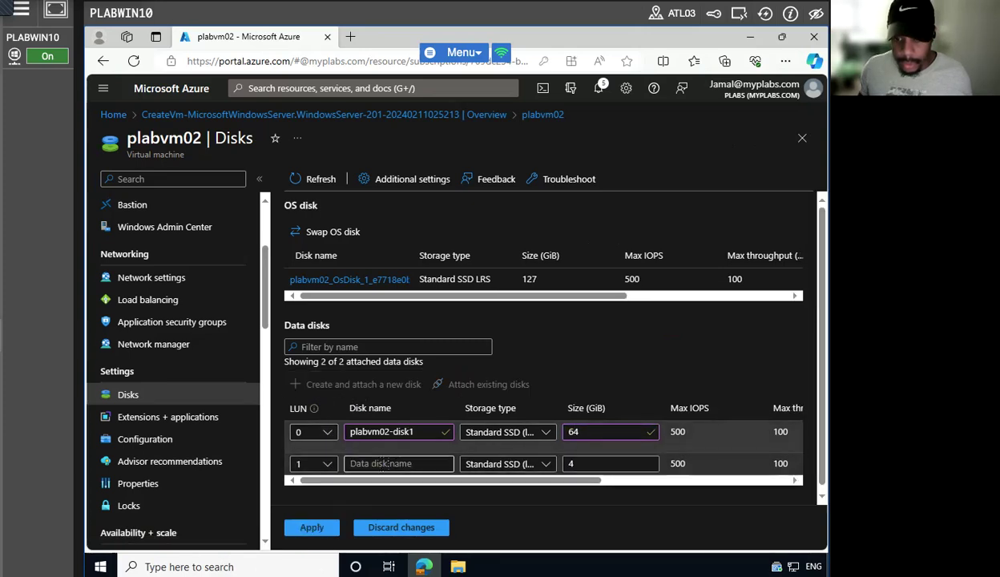
{"action": "left_click", "coordinate": [382, 463]}
{"action": "type", "text": "plab"}
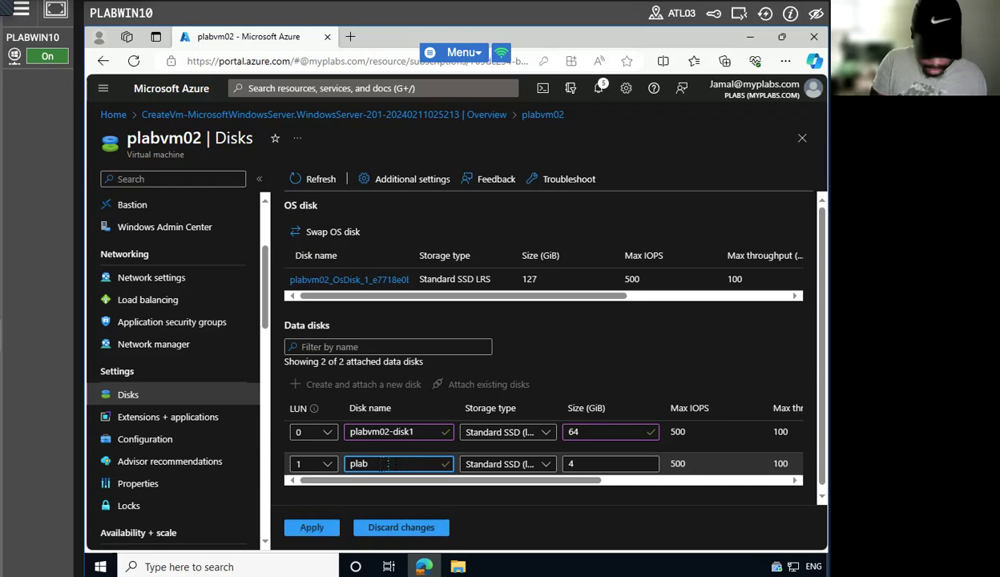
{"action": "type", "text": "vm"}
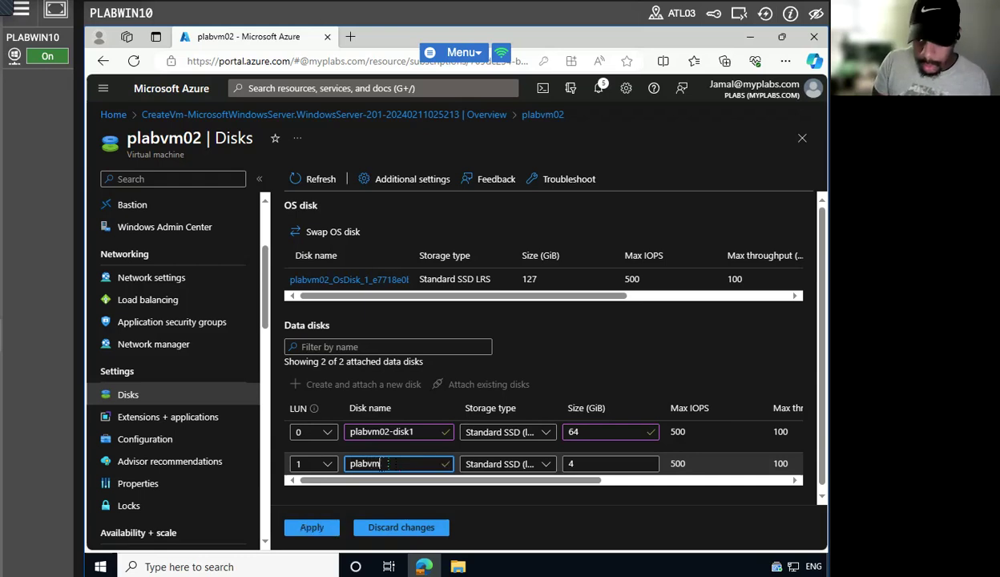
{"action": "type", "text": "02-"}
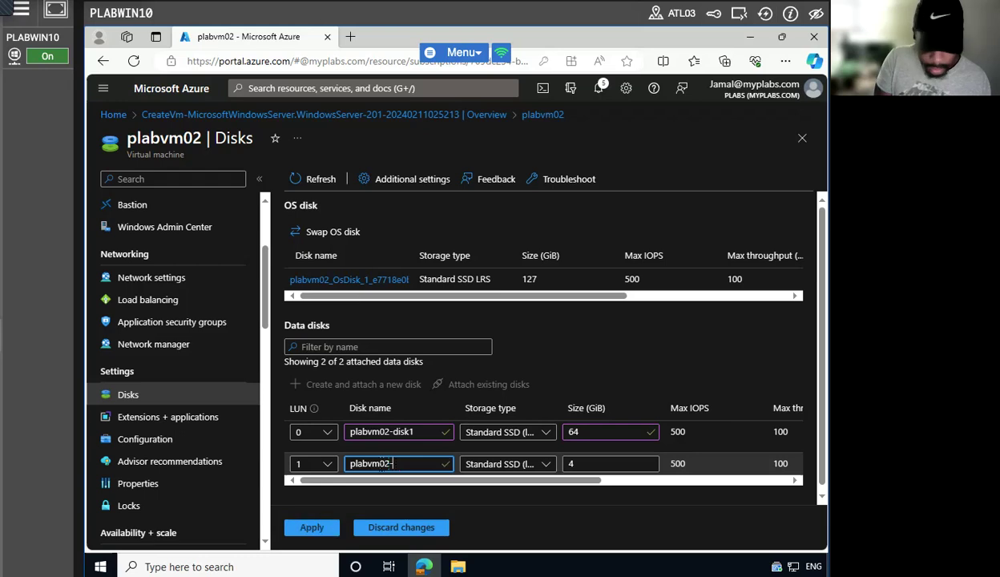
{"action": "type", "text": "disk2"}
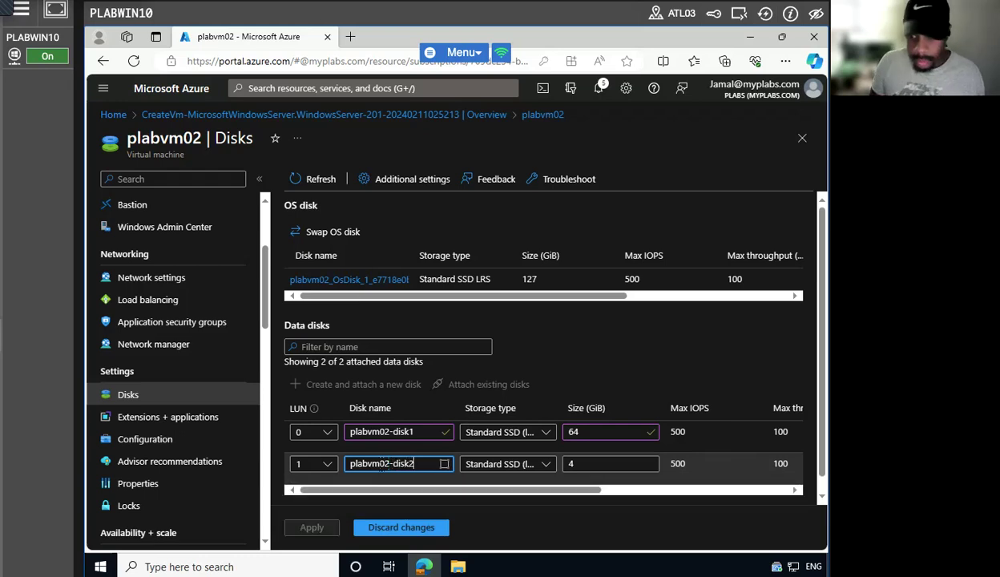
{"action": "left_click", "coordinate": [571, 464]}
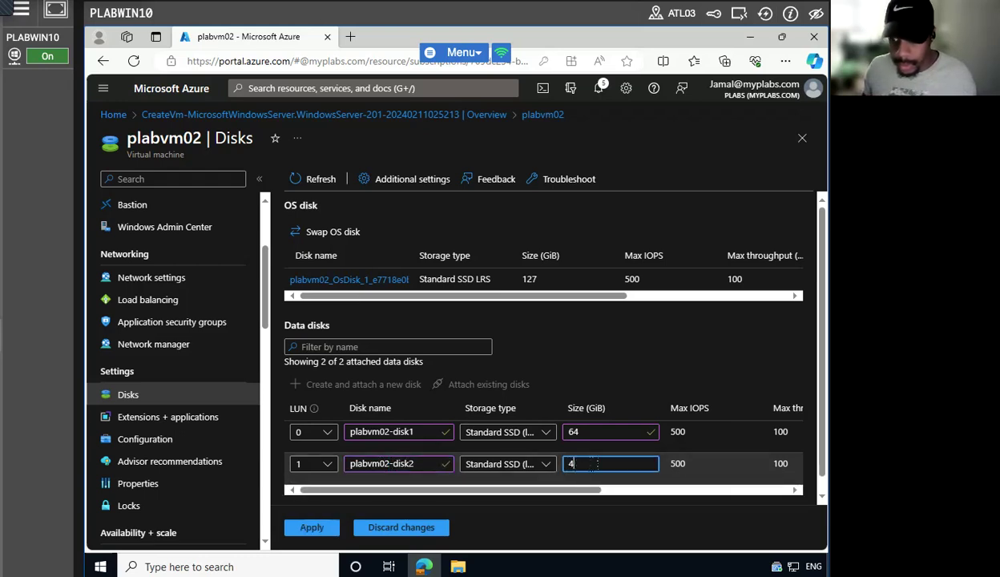
{"action": "type", "text": "6"}
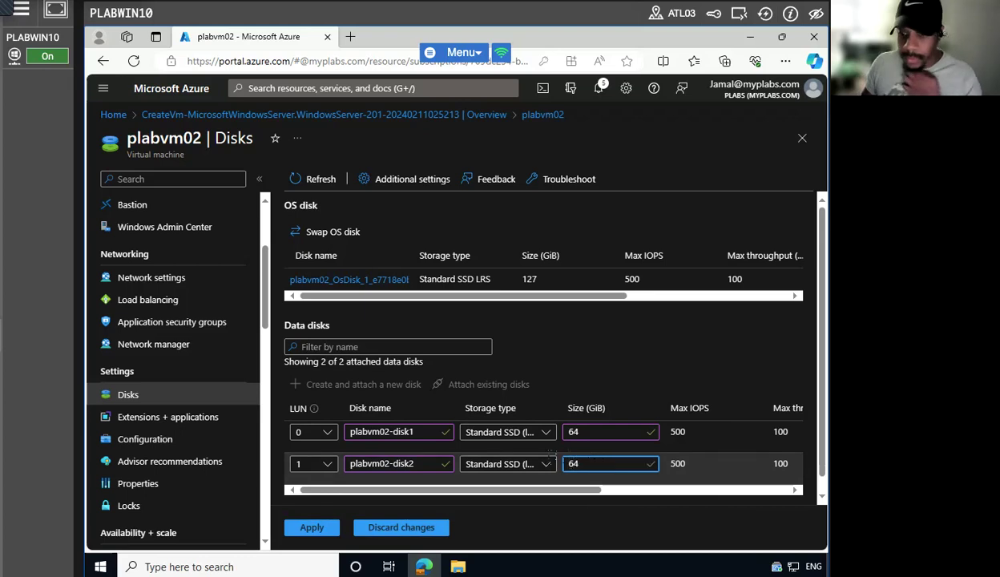
Step: Apply the data disk changes to plabvm02, check the update's progress in the notifications, and dismiss the notice
{"action": "left_click", "coordinate": [309, 528]}
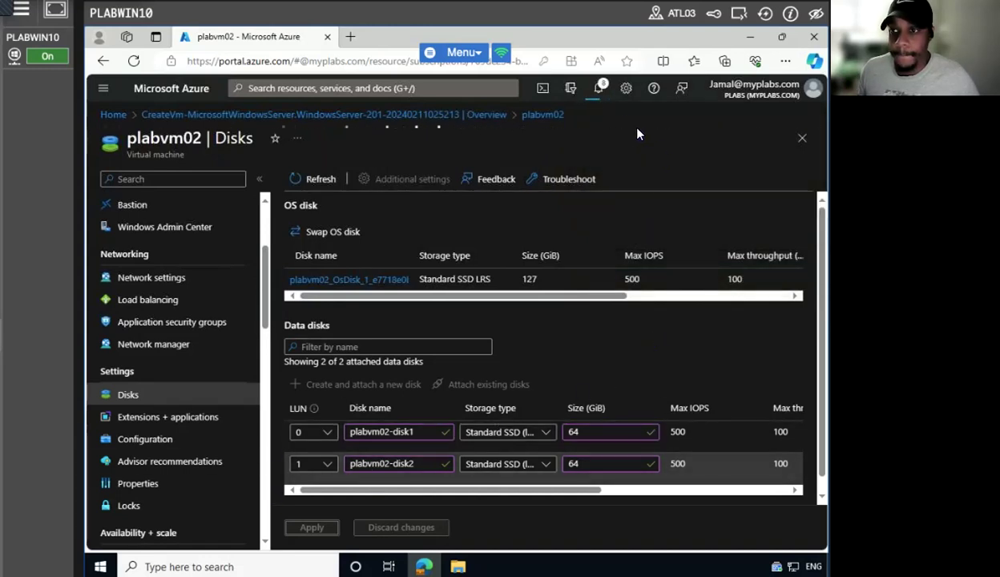
{"action": "left_click", "coordinate": [598, 90]}
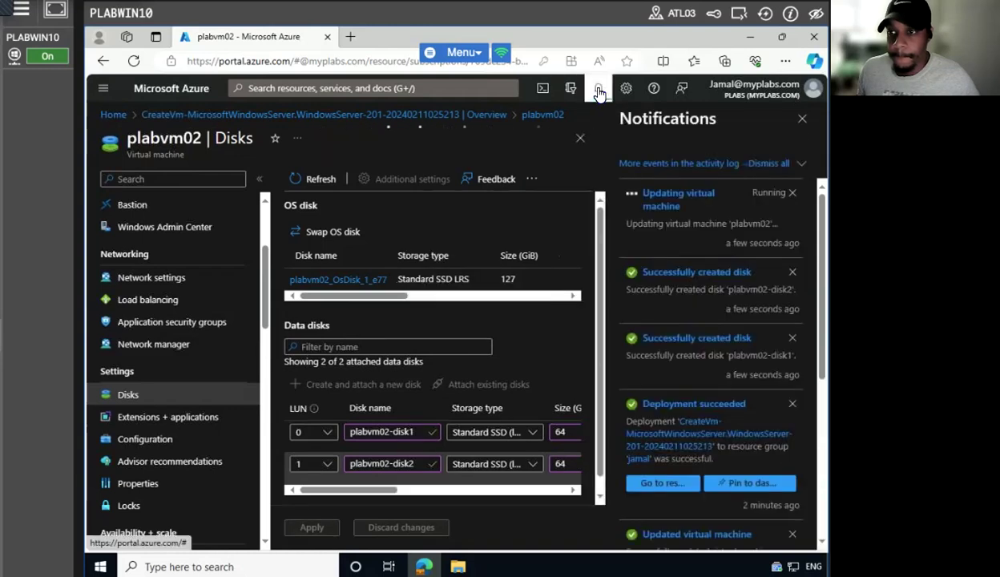
{"action": "left_click", "coordinate": [598, 90]}
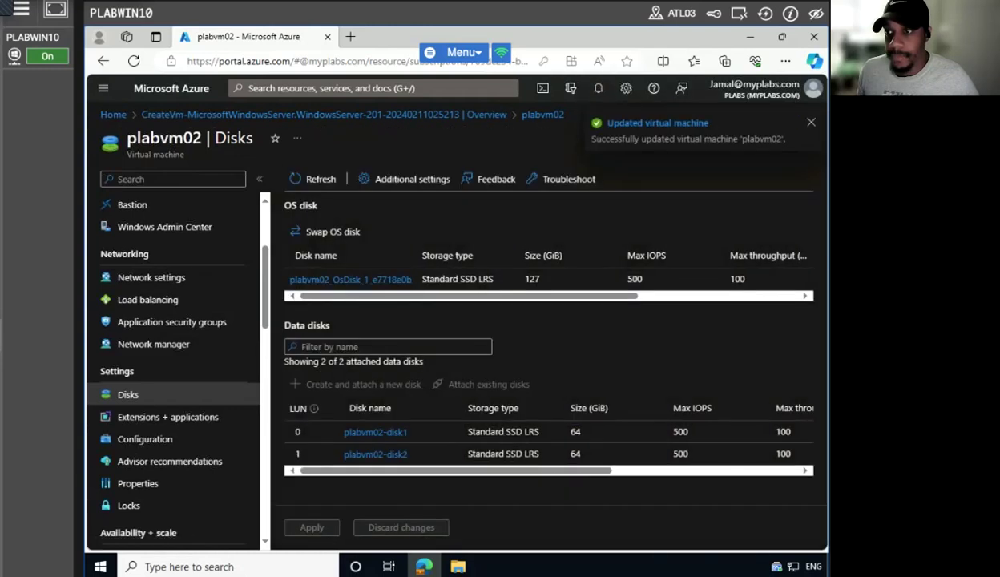
{"action": "left_click", "coordinate": [811, 122]}
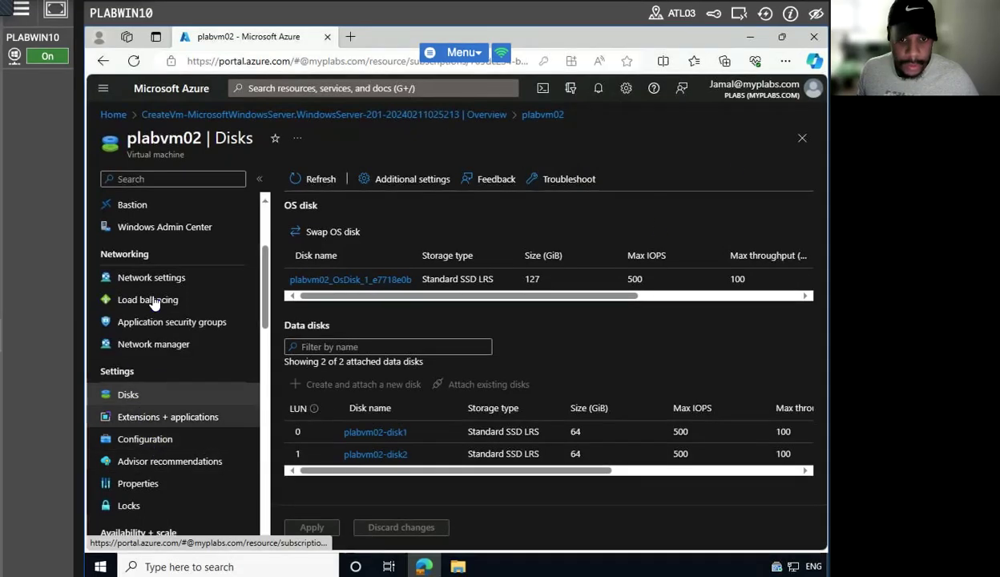
Step: Download the native RDP file for plabvm02, keep it despite the browser's warning, and open it
{"action": "scroll", "coordinate": [152, 317], "scroll_direction": "down", "scroll_amount": 3}
{"action": "scroll", "coordinate": [165, 349], "scroll_direction": "up", "scroll_amount": 1}
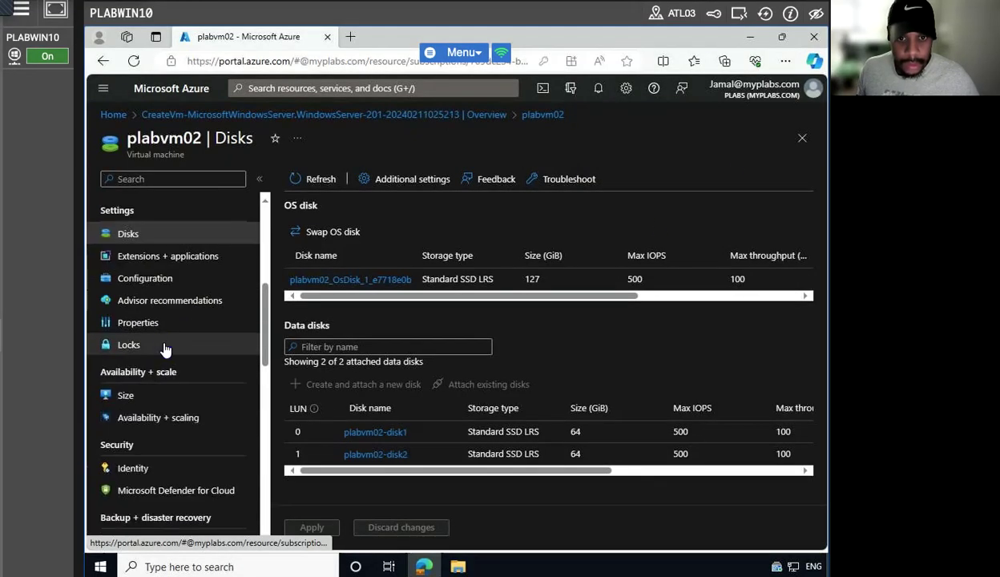
{"action": "scroll", "coordinate": [160, 330], "scroll_direction": "up", "scroll_amount": 3}
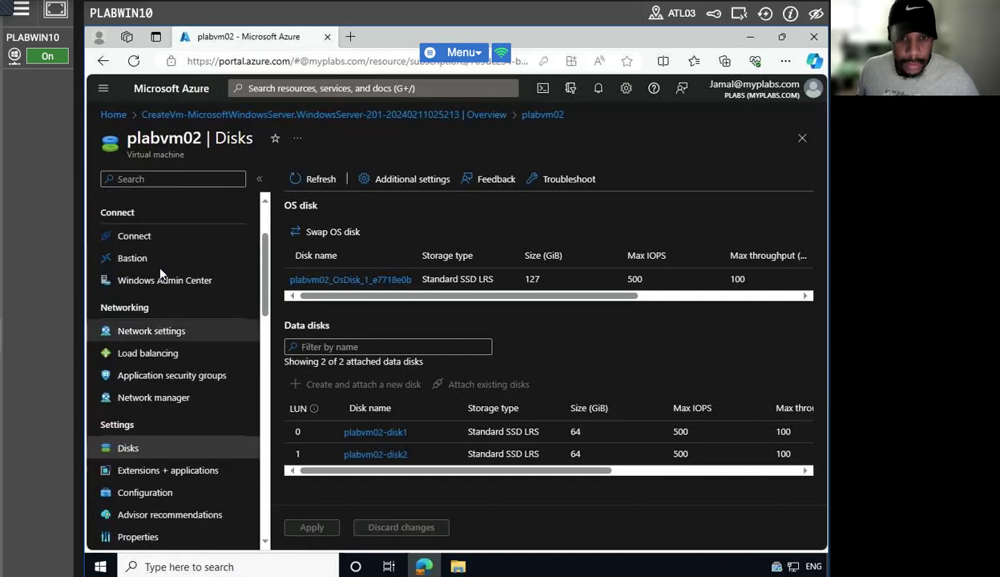
{"action": "left_click", "coordinate": [135, 237]}
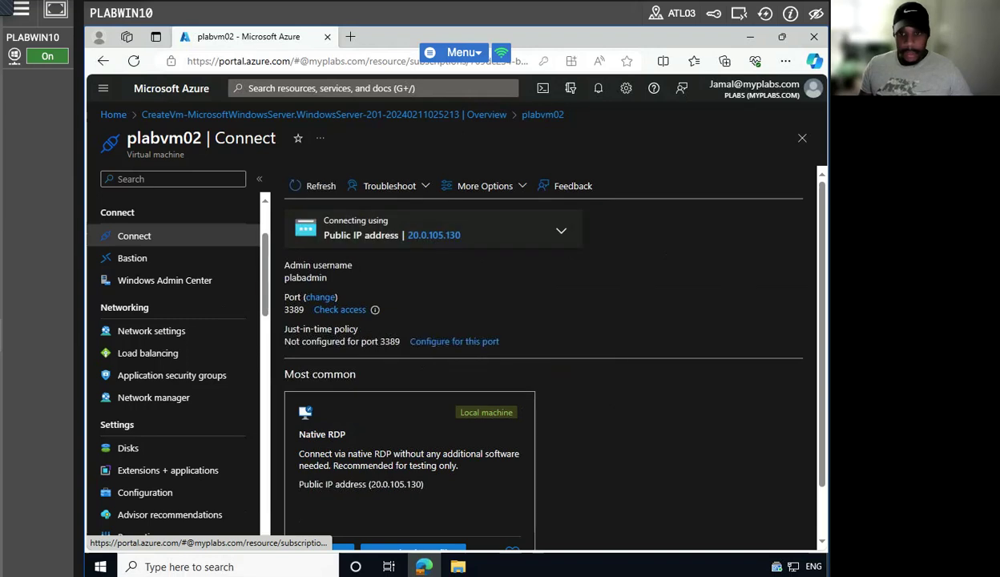
{"action": "scroll", "coordinate": [459, 478], "scroll_direction": "down", "scroll_amount": 1}
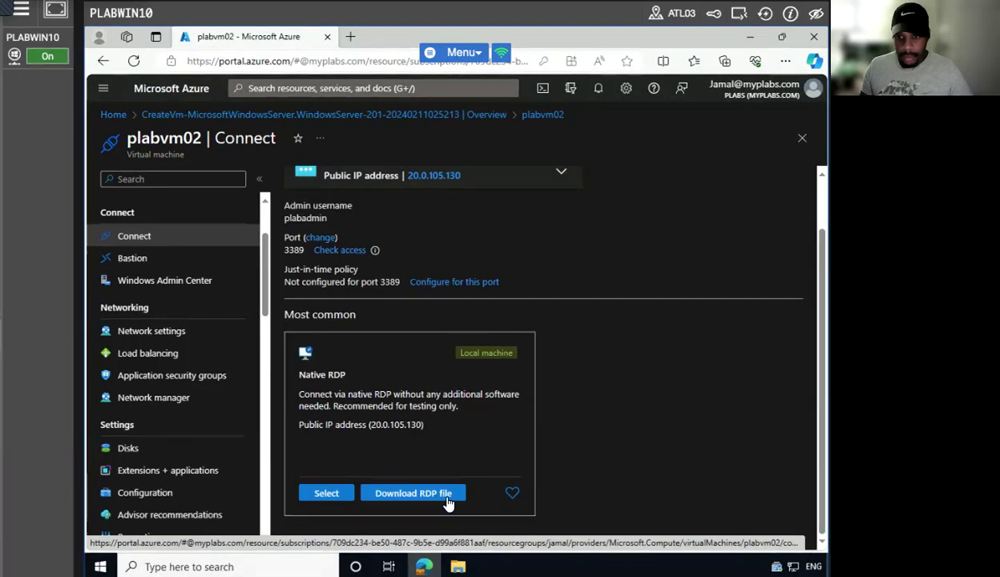
{"action": "left_click", "coordinate": [406, 494]}
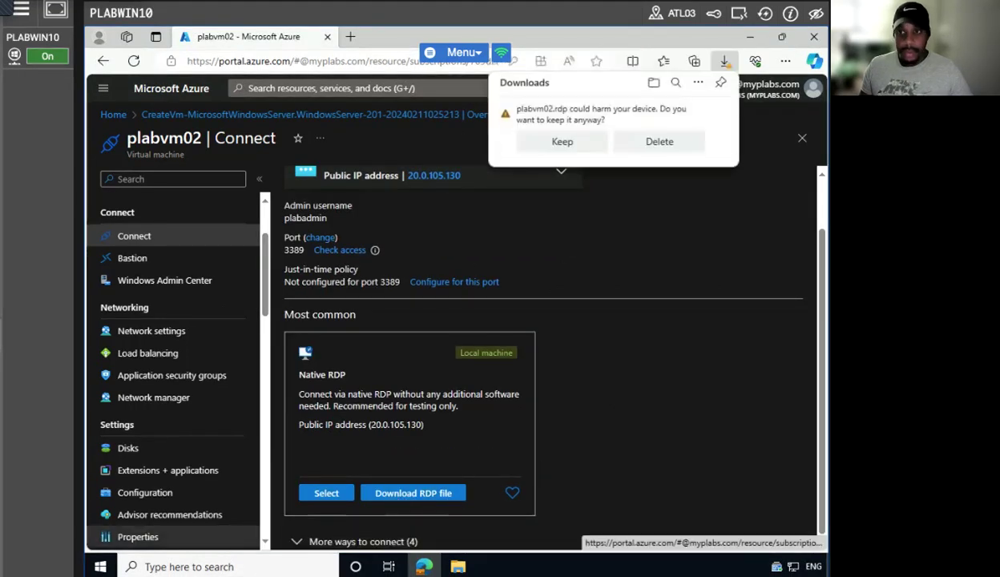
{"action": "left_click", "coordinate": [554, 144]}
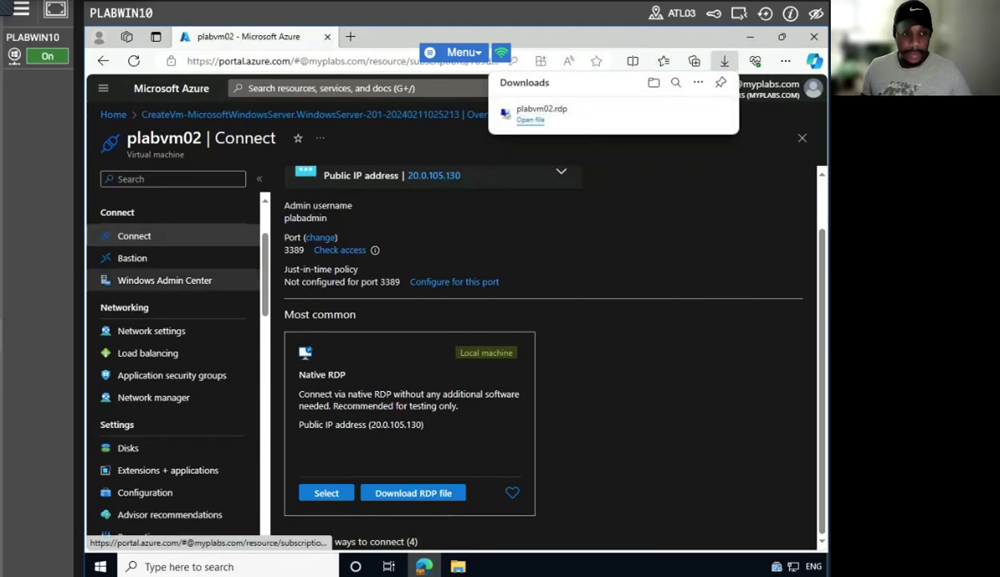
{"action": "left_click", "coordinate": [530, 119]}
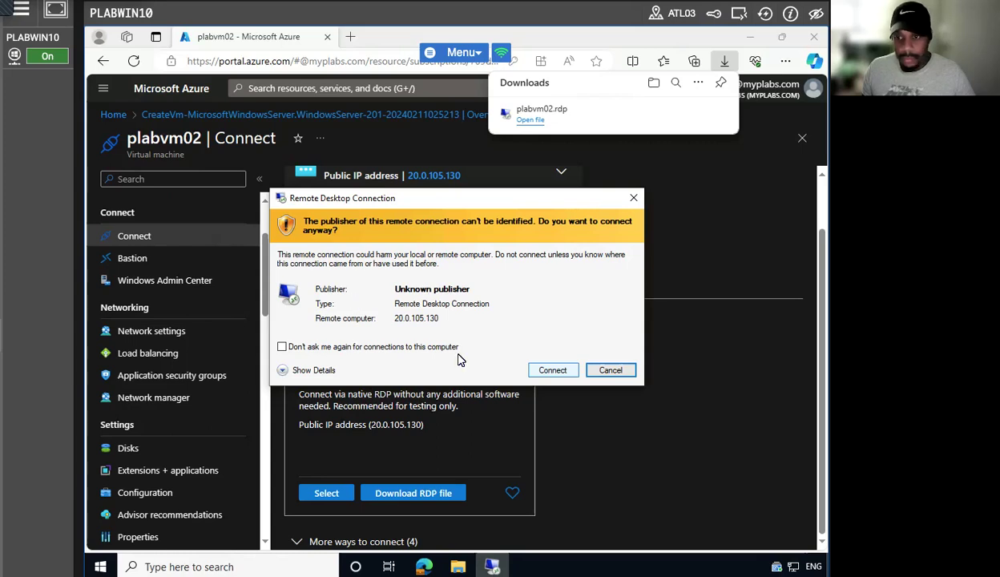
Step: Connect to plabvm02 over Remote Desktop with the administrator account's password, accepting the unknown publisher and untrusted certificate
{"action": "left_click", "coordinate": [546, 370]}
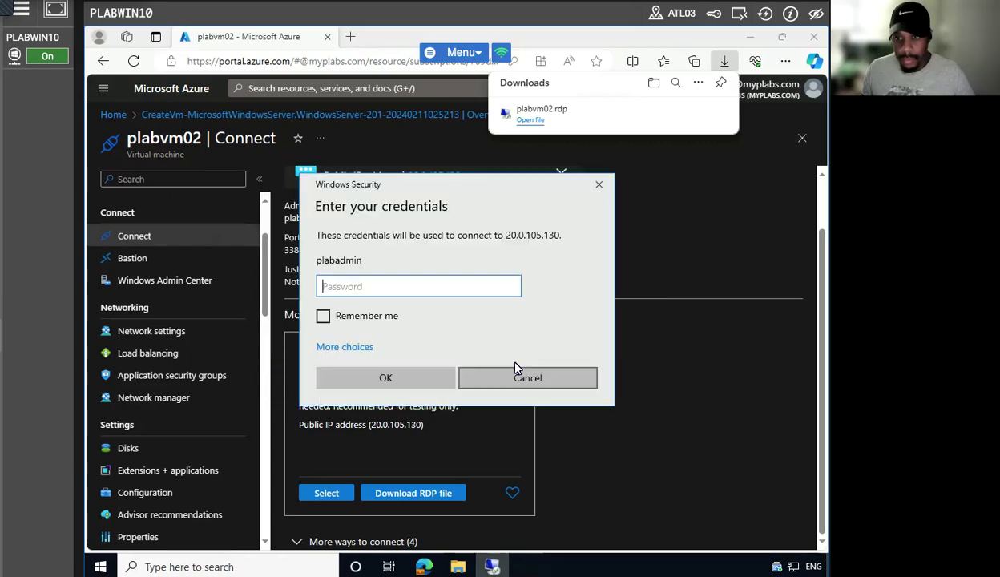
{"action": "left_click", "coordinate": [367, 350]}
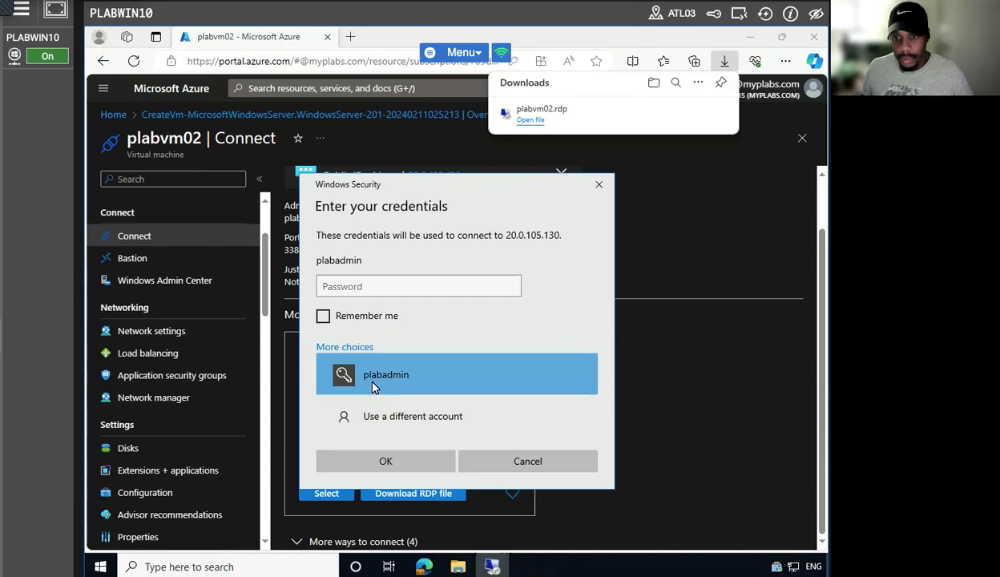
{"action": "left_click", "coordinate": [385, 289]}
{"action": "type", "text": "•••••••"}
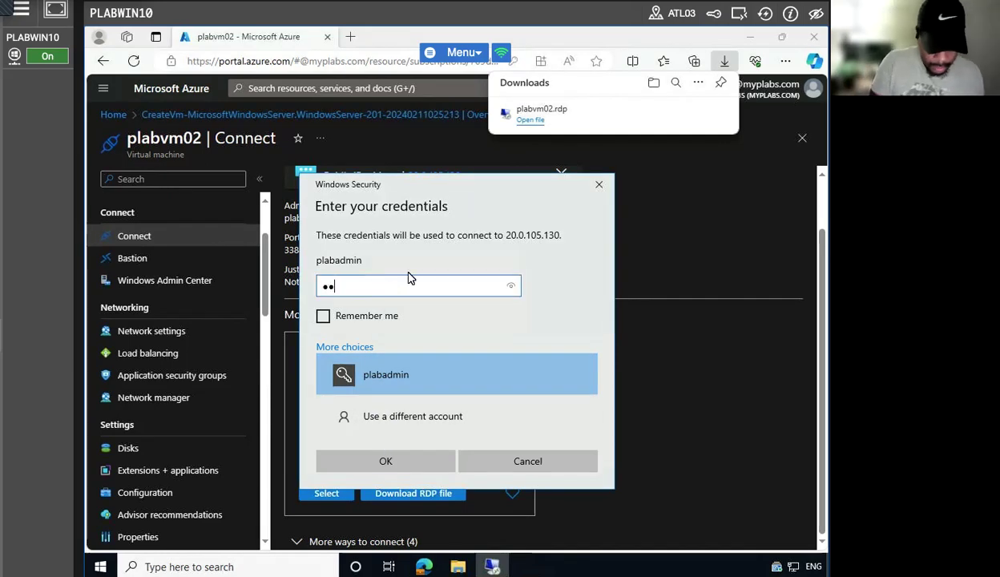
{"action": "type", "text": "•••••"}
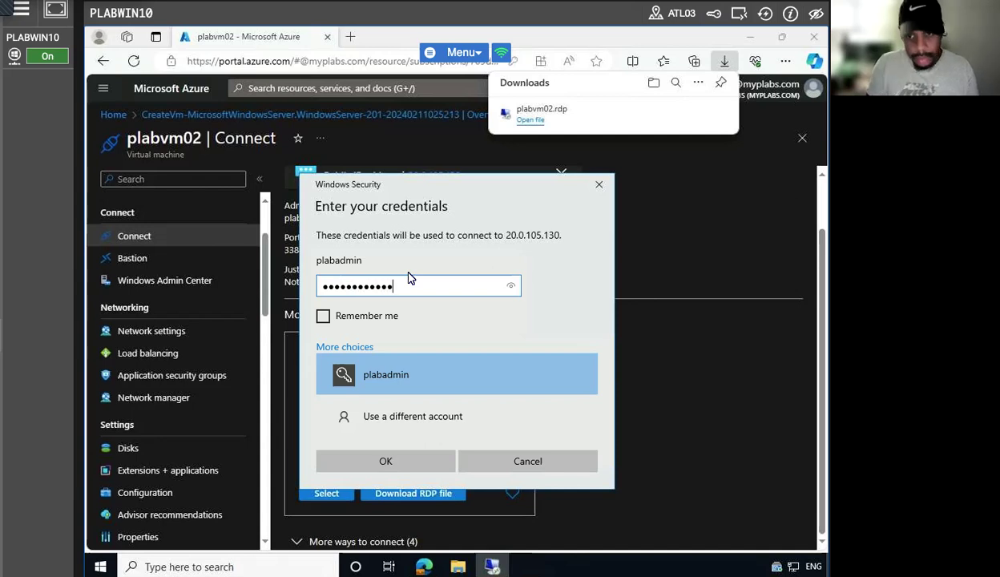
{"action": "left_click", "coordinate": [369, 470]}
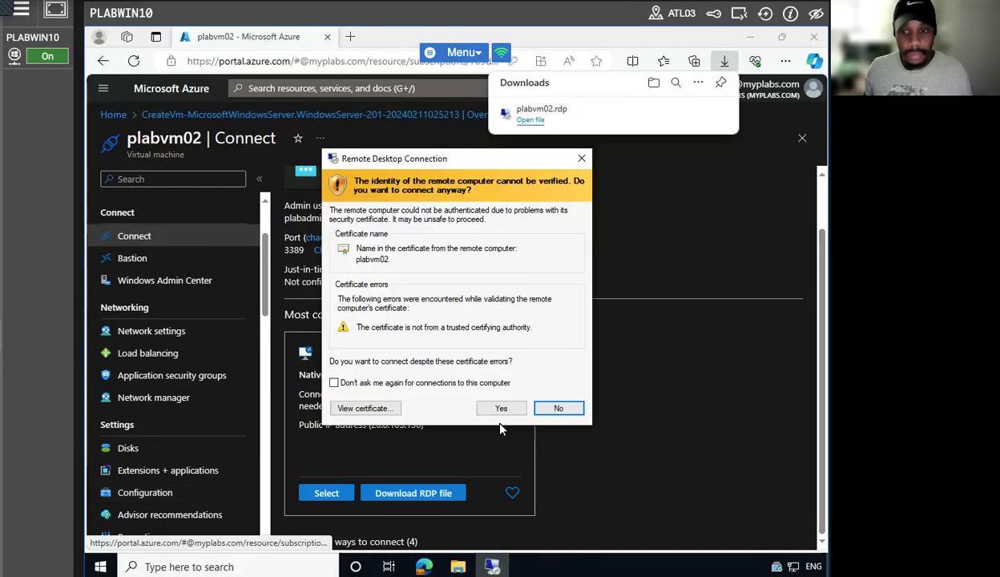
{"action": "left_click", "coordinate": [498, 408]}
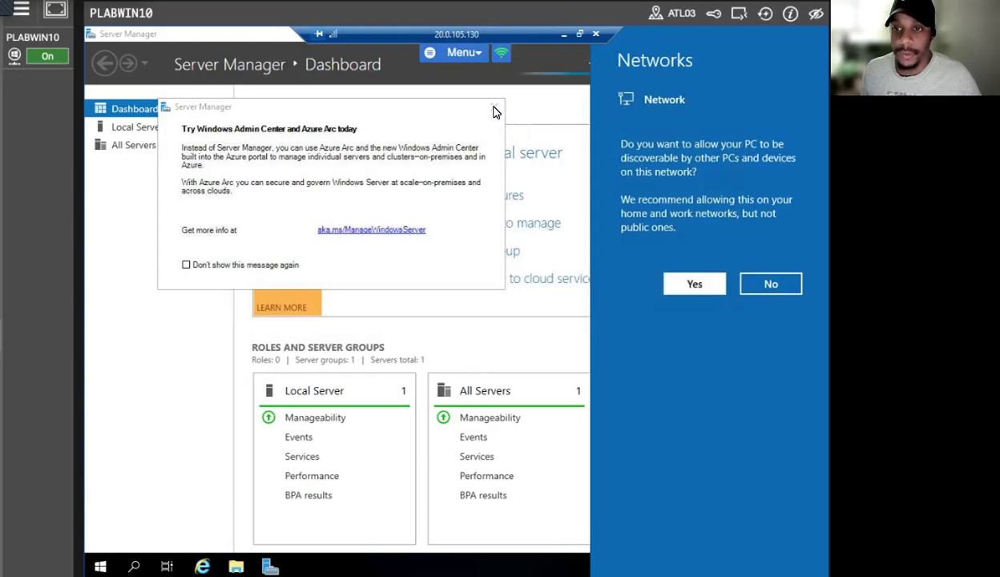
Step: Open Disk Management maximized on plabvm02 and initialize Disk 2 and Disk 3 with the GPT partition style
{"action": "left_click", "coordinate": [100, 565]}
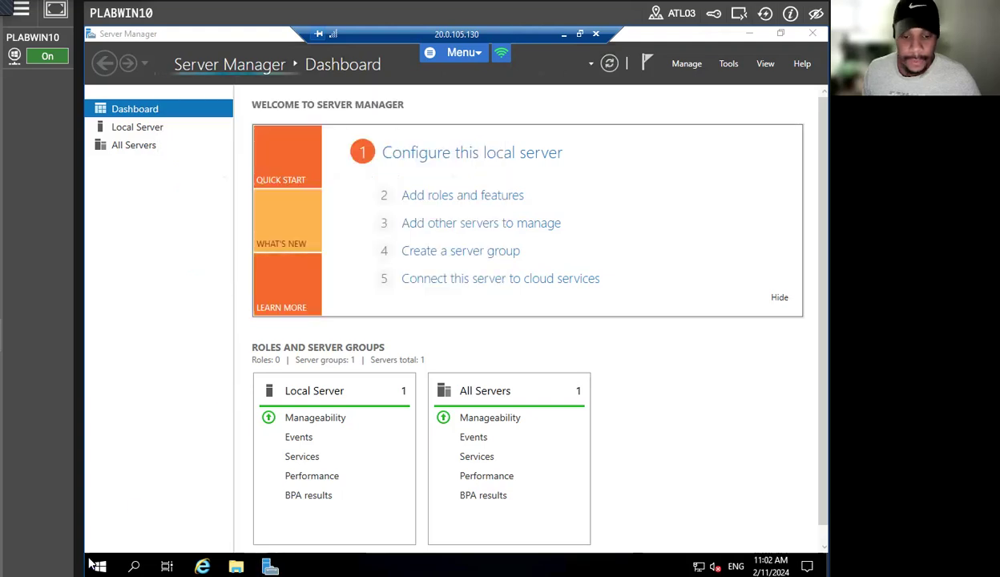
{"action": "right_click", "coordinate": [100, 566]}
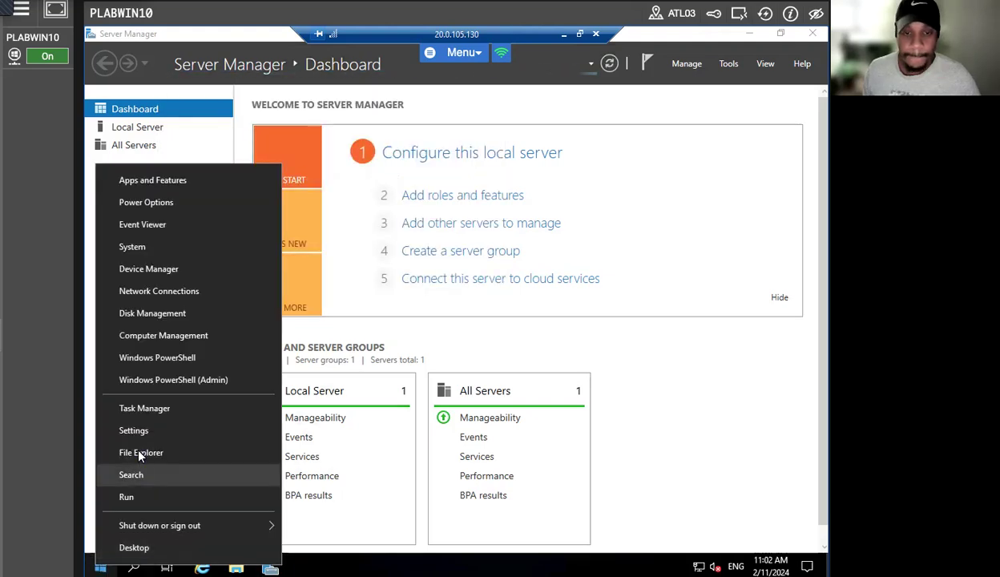
{"action": "left_click", "coordinate": [156, 313]}
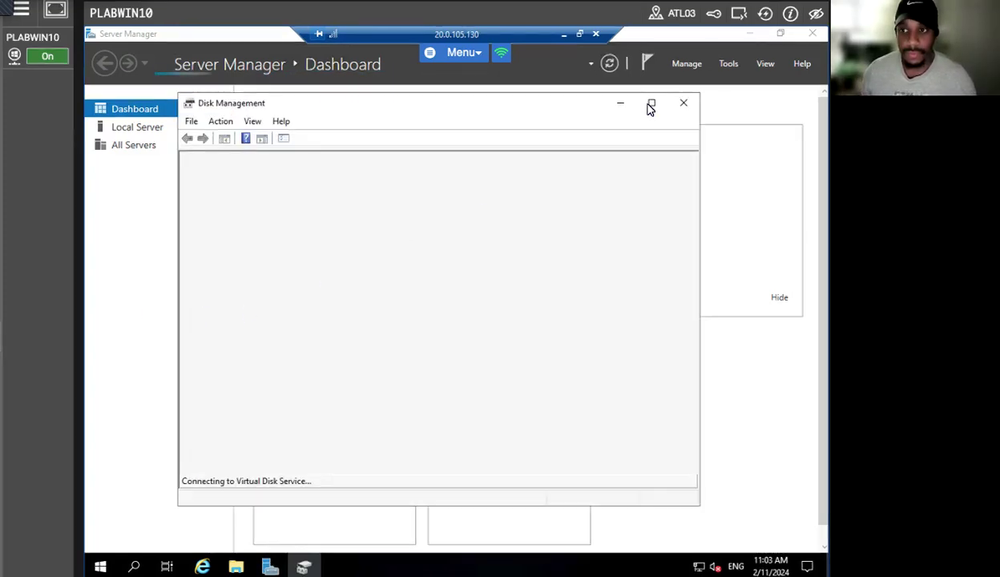
{"action": "left_click", "coordinate": [651, 103]}
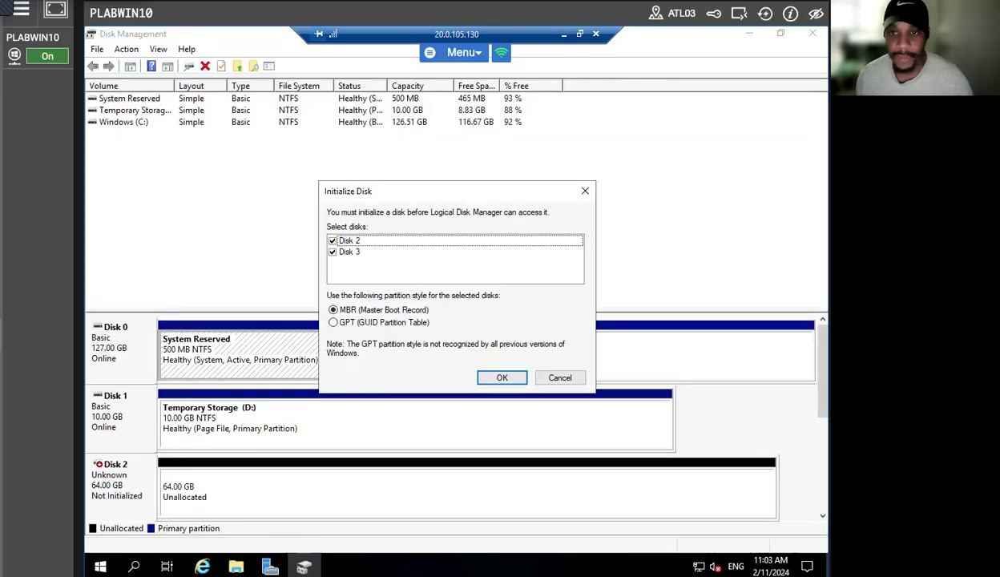
{"action": "left_click", "coordinate": [333, 321]}
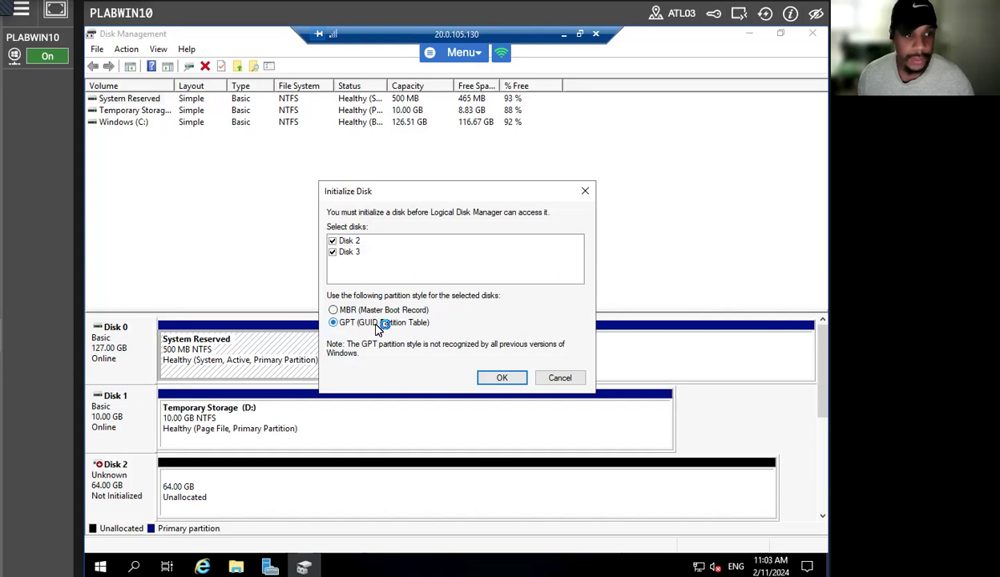
{"action": "left_click", "coordinate": [490, 381]}
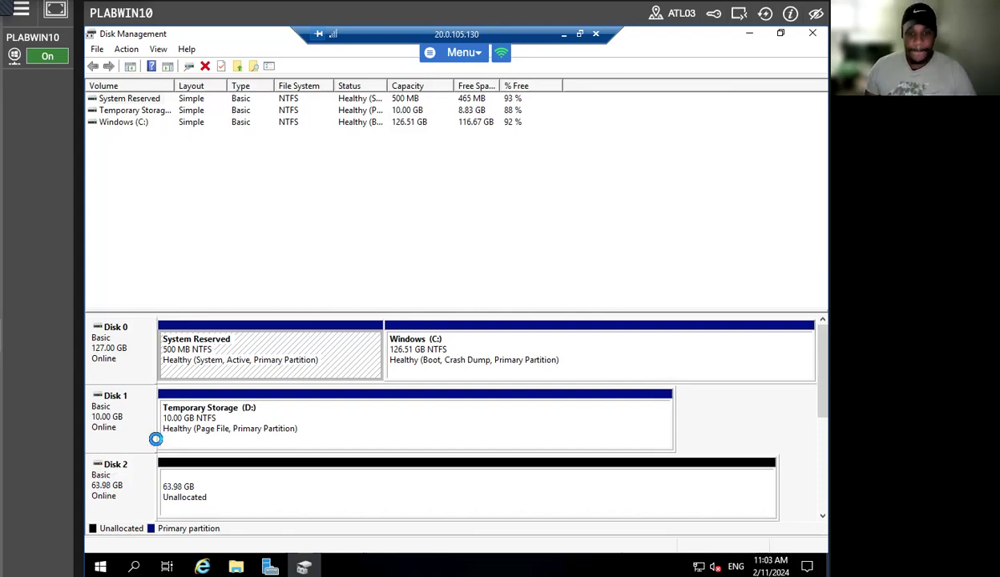
Step: Start a new mirrored volume on Disk 2, add Disk 3 to it, and continue to the drive letter assignment
{"action": "right_click", "coordinate": [118, 489]}
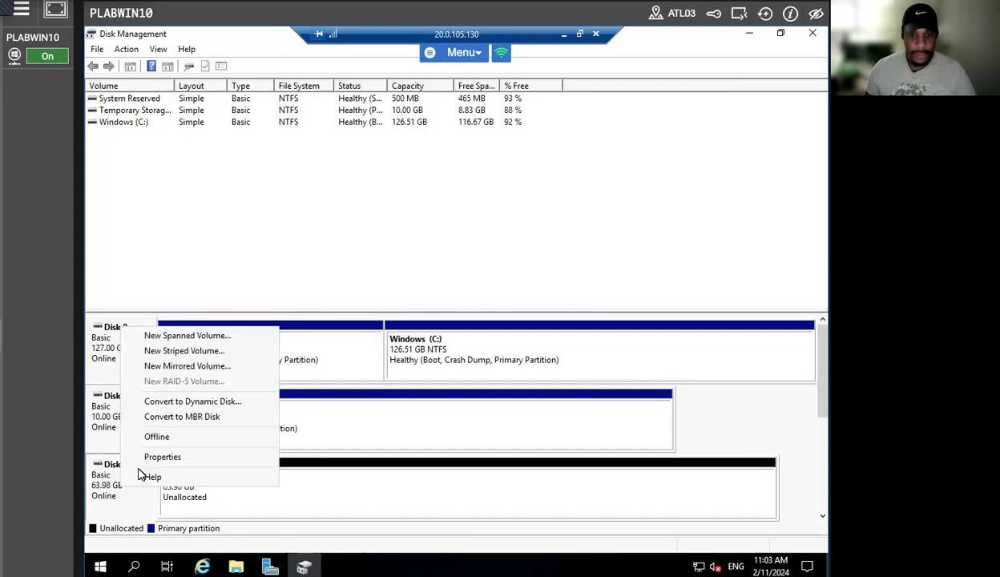
{"action": "left_click", "coordinate": [185, 365]}
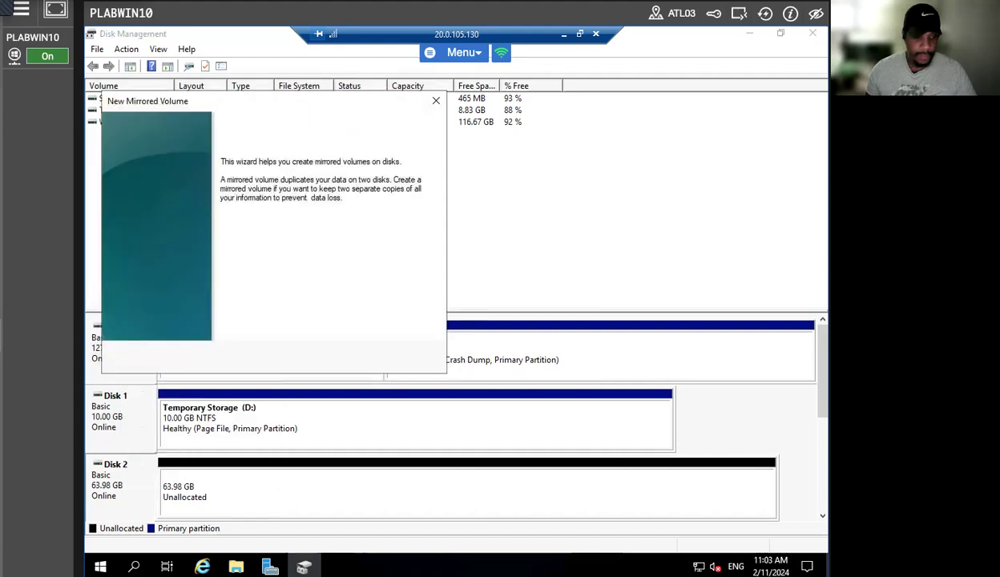
{"action": "left_click", "coordinate": [356, 358]}
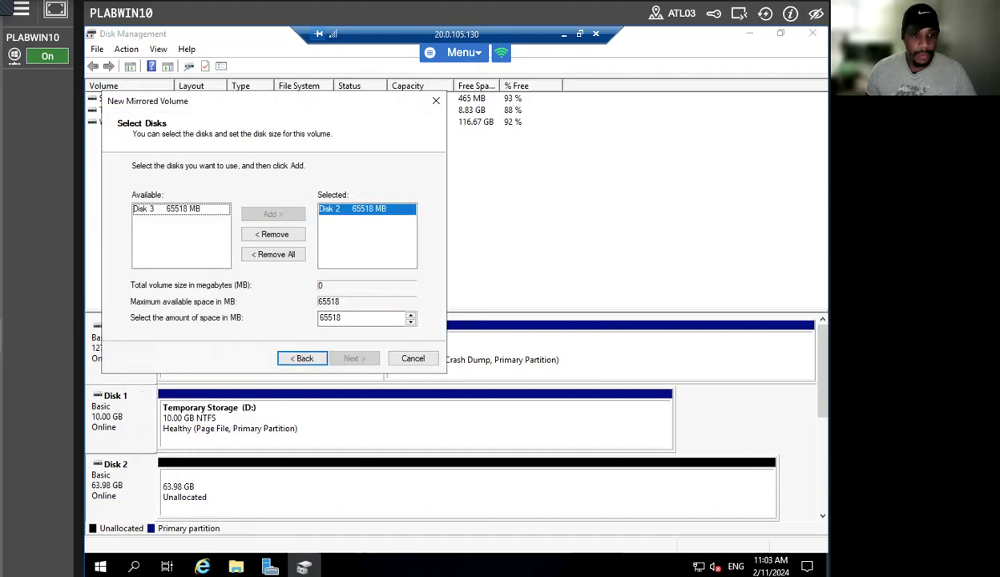
{"action": "left_click", "coordinate": [206, 210]}
{"action": "left_click", "coordinate": [276, 215]}
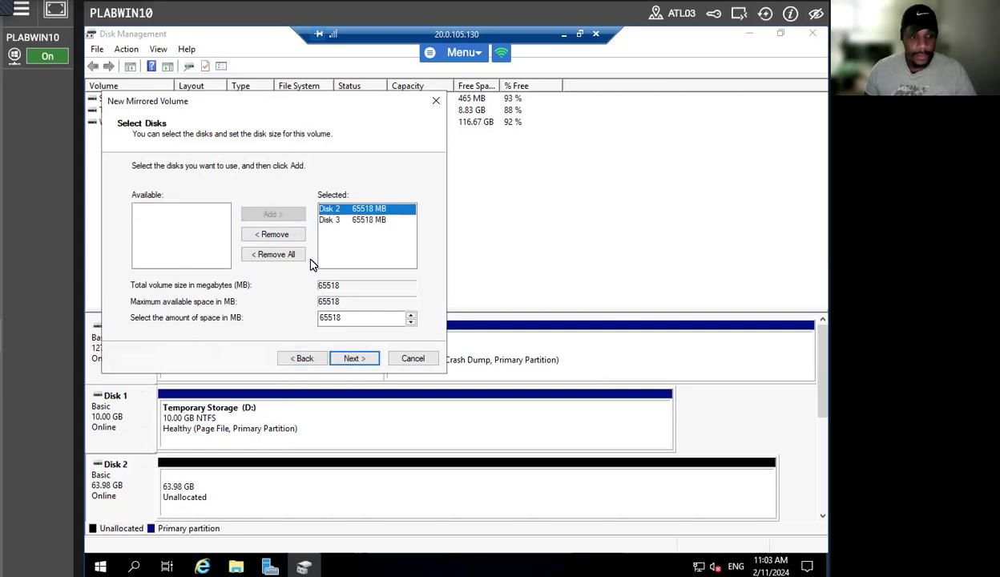
{"action": "left_click", "coordinate": [354, 358]}
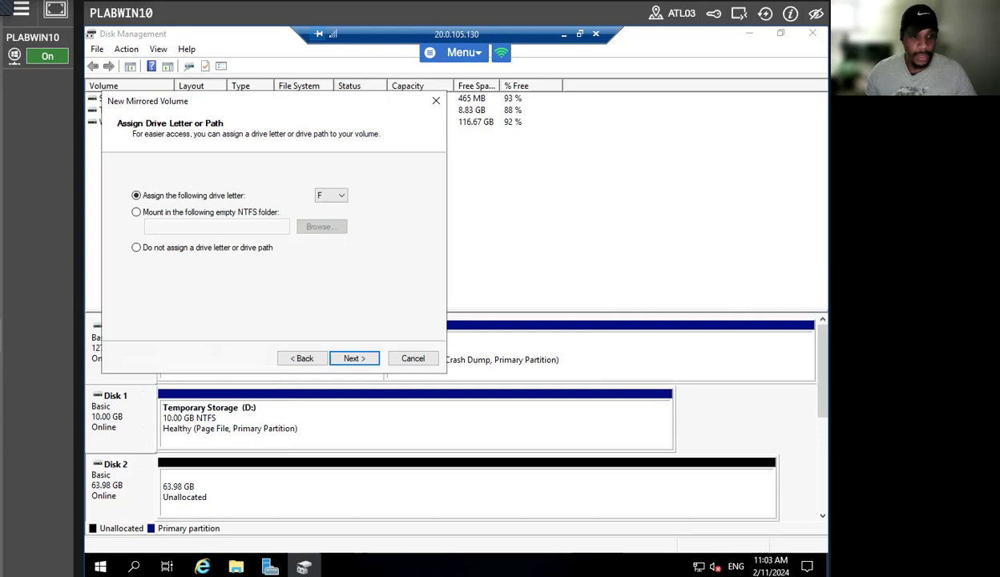
Step: Finish the mirrored volume with drive letter F and an NTFS format labelled Raid 1, accepting the conversion to dynamic disks
{"action": "left_click", "coordinate": [348, 360]}
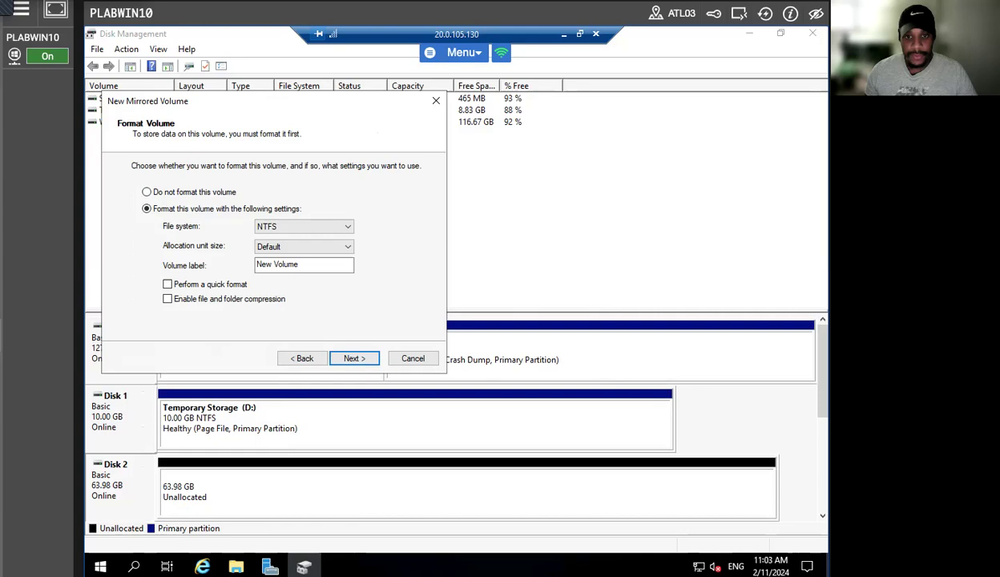
{"action": "double_click", "coordinate": [319, 264]}
{"action": "left_click", "coordinate": [319, 264]}
{"action": "left_click_drag", "start_coordinate": [313, 266], "coordinate": [136, 262]}
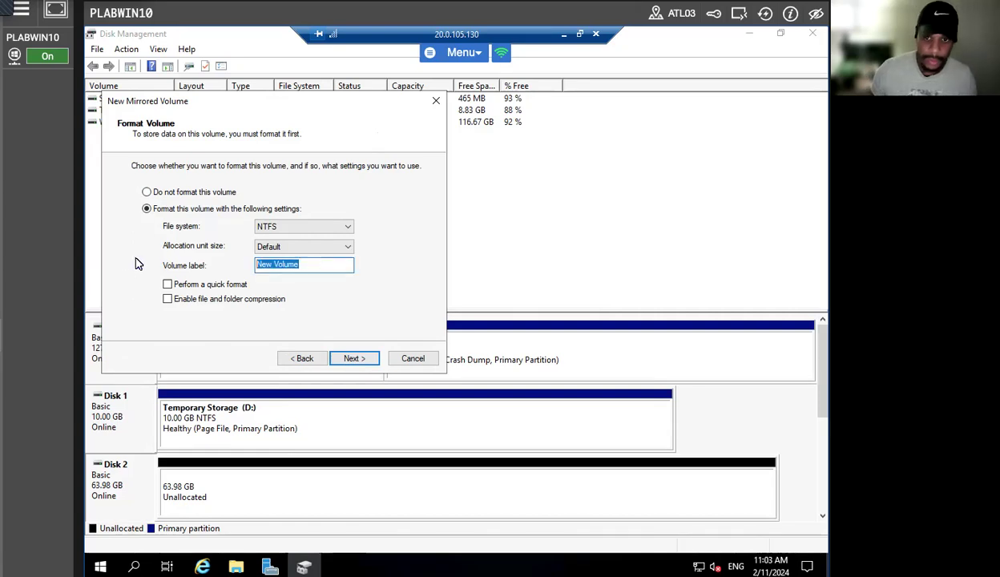
{"action": "type", "text": "Raid 1"}
{"action": "left_click", "coordinate": [363, 357]}
{"action": "left_click", "coordinate": [355, 352]}
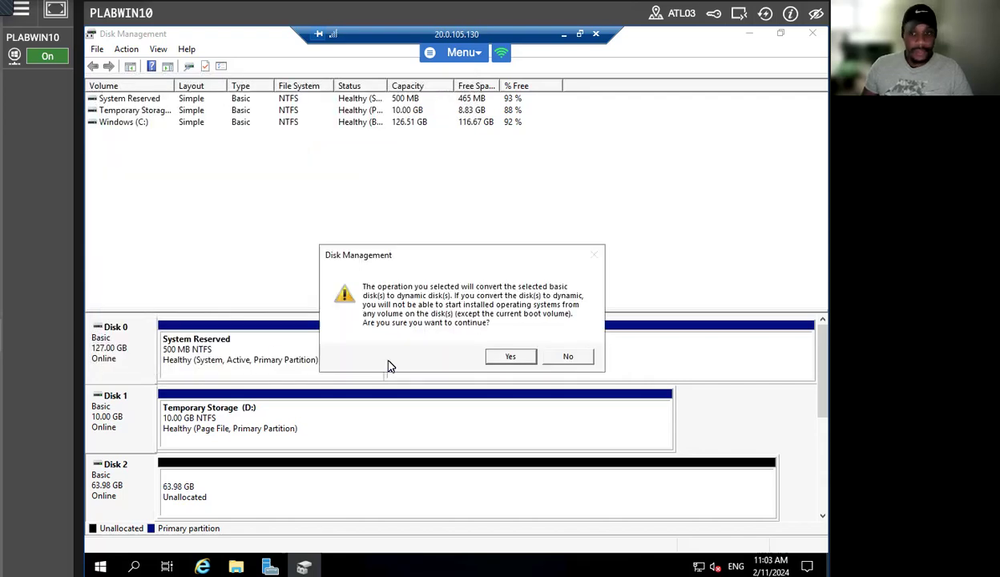
{"action": "left_click", "coordinate": [507, 356]}
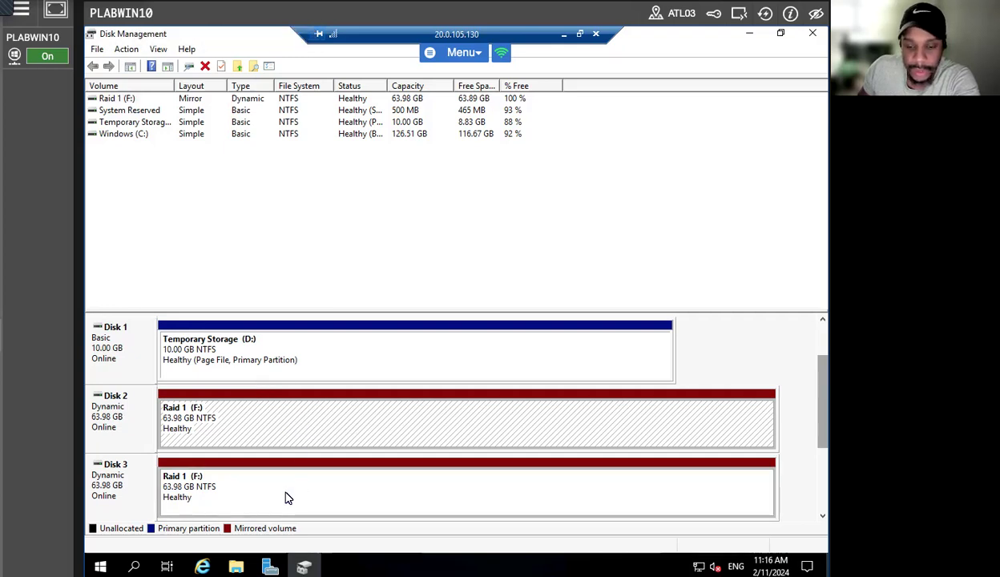
Step: Examine the Raid 1 (F:) drive and its contents in File Explorer, and return to This PC
{"action": "left_click", "coordinate": [236, 566]}
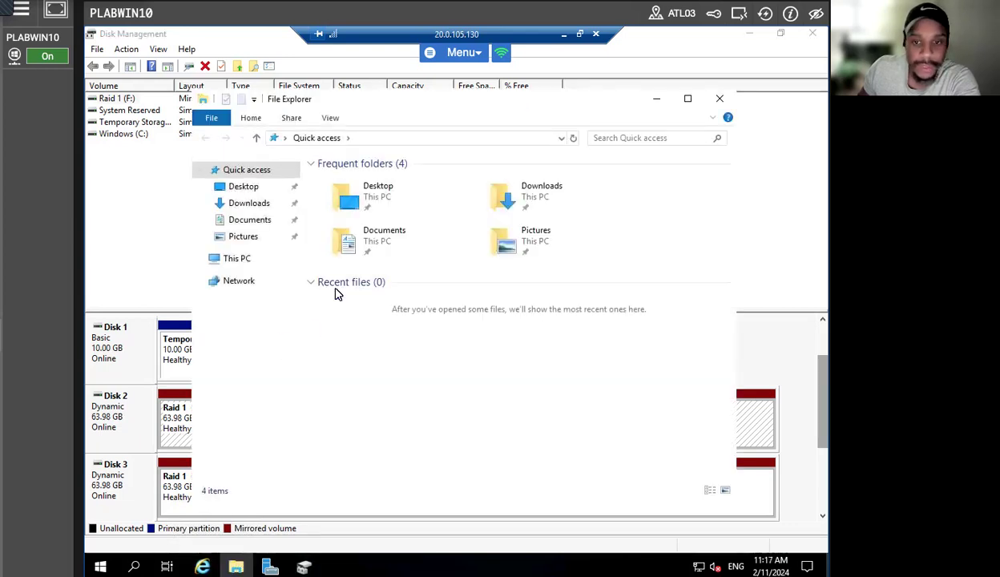
{"action": "left_click", "coordinate": [240, 259]}
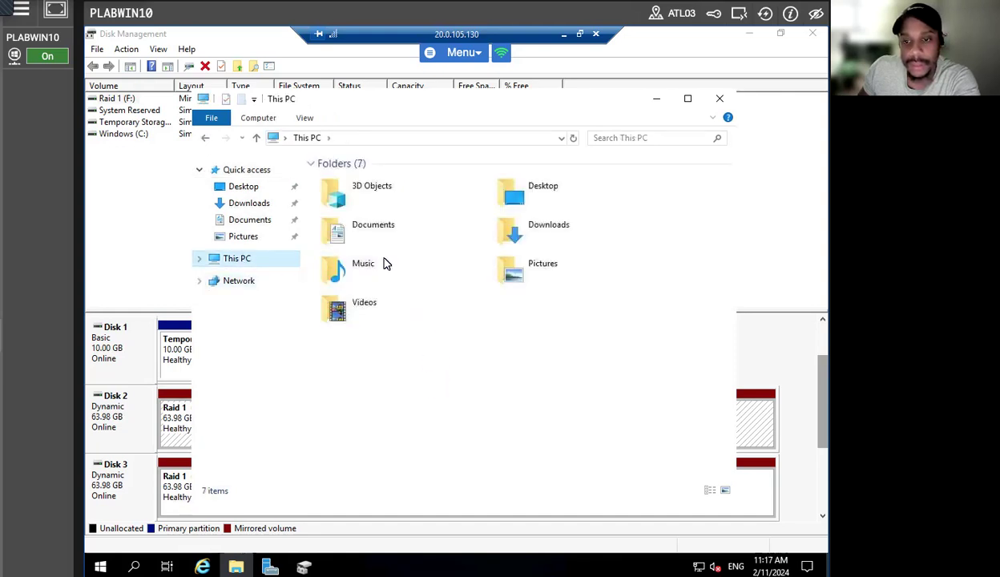
{"action": "left_click", "coordinate": [558, 407]}
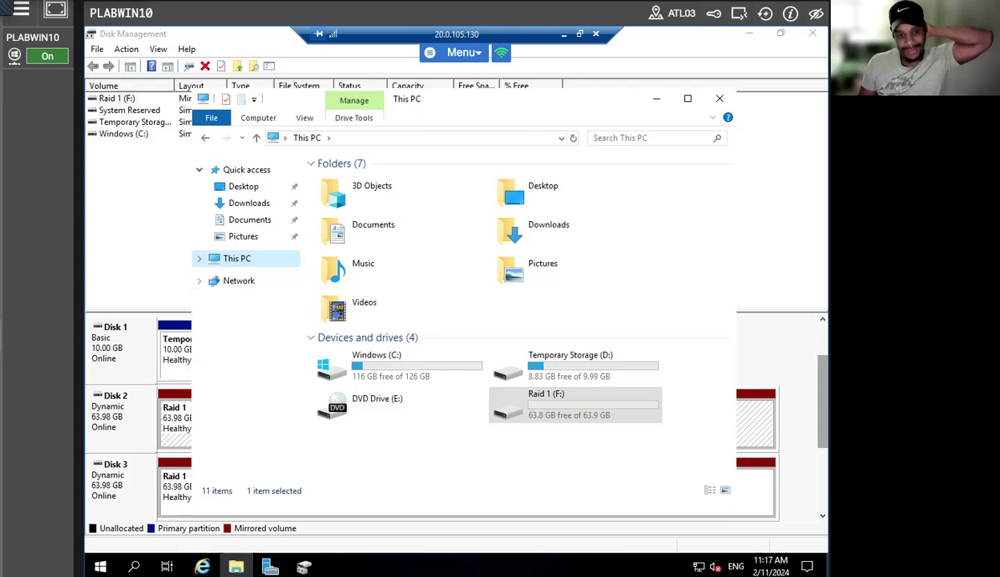
{"action": "double_click", "coordinate": [530, 418]}
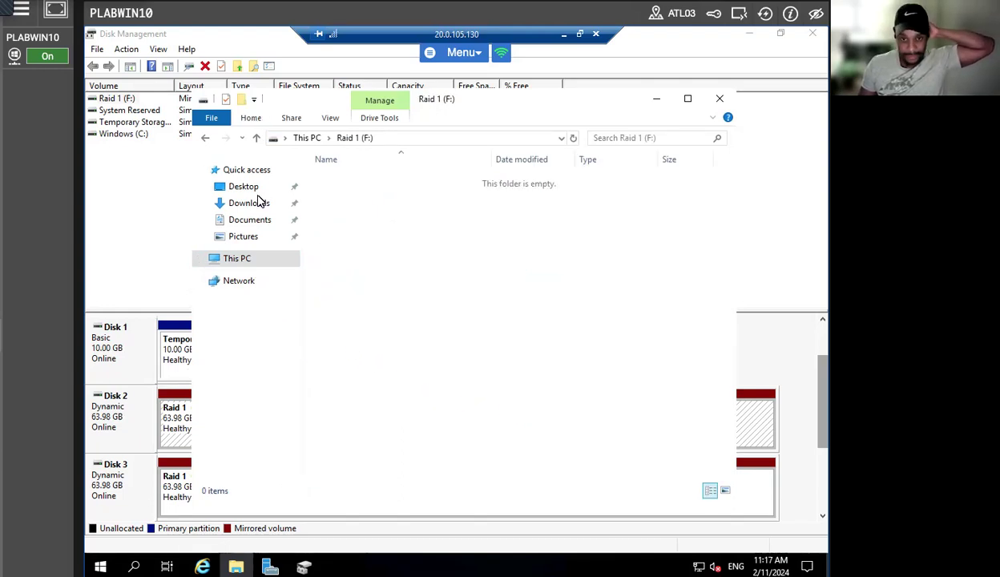
{"action": "left_click", "coordinate": [256, 140]}
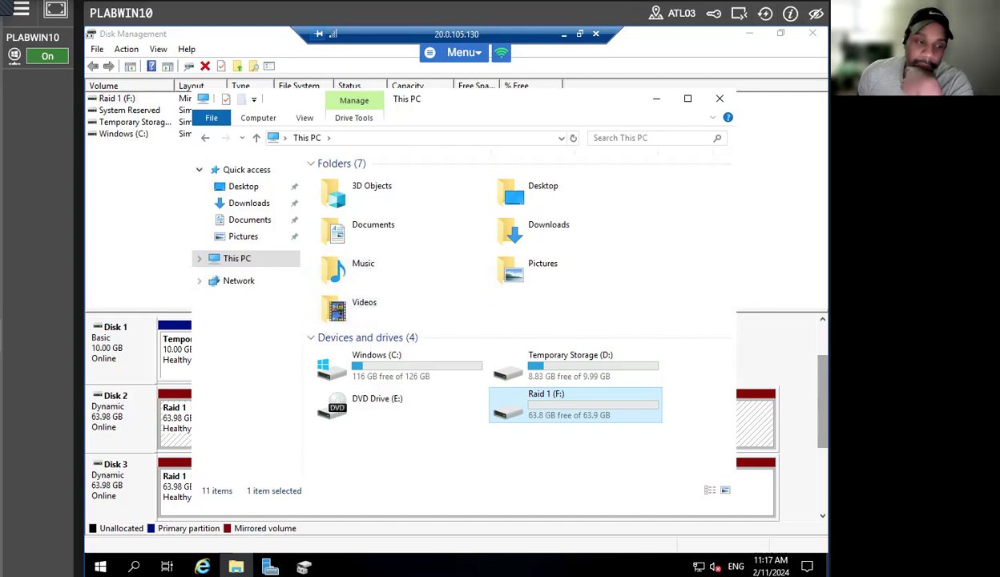
Step: Minimize Disk Management, Server Manager and File Explorer to clear the plabvm02 desktop
{"action": "left_click", "coordinate": [750, 38]}
{"action": "left_click", "coordinate": [750, 36]}
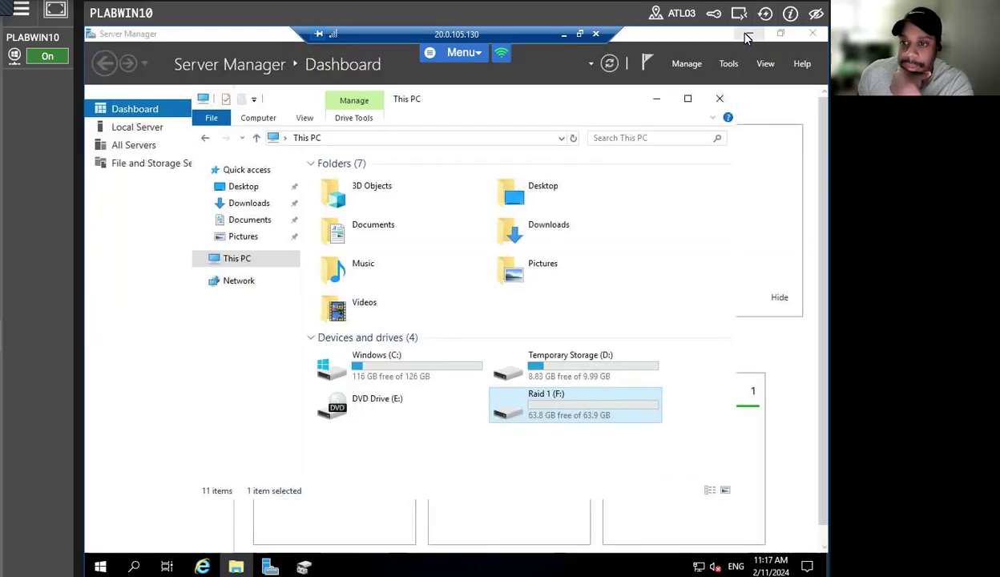
{"action": "left_click", "coordinate": [747, 39]}
{"action": "left_click", "coordinate": [748, 34]}
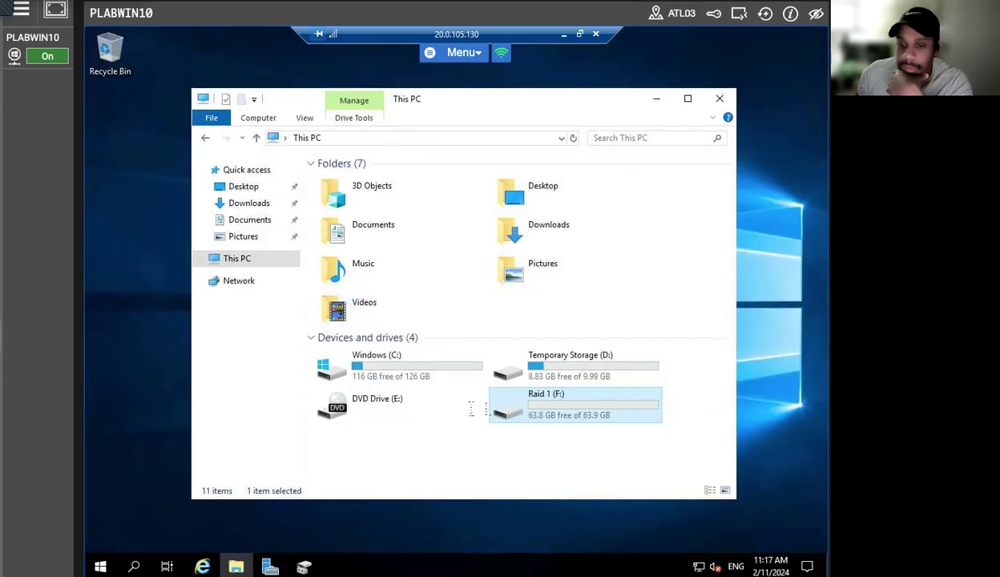
{"action": "left_click", "coordinate": [665, 98]}
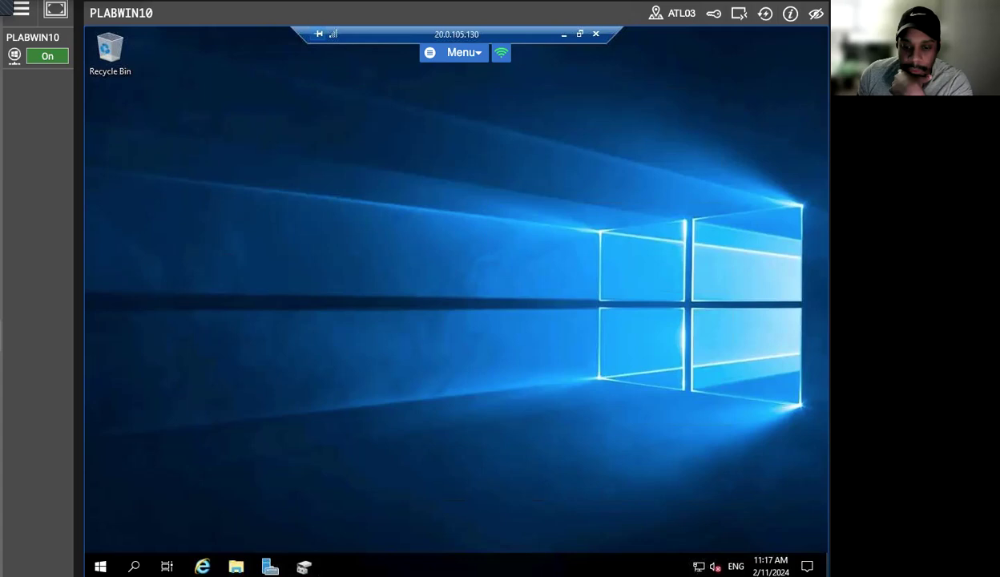
Step: Start adding roles and features from Server Manager, keeping the default installation type and plabvm02 as destination, up to the server roles
{"action": "left_click", "coordinate": [269, 566]}
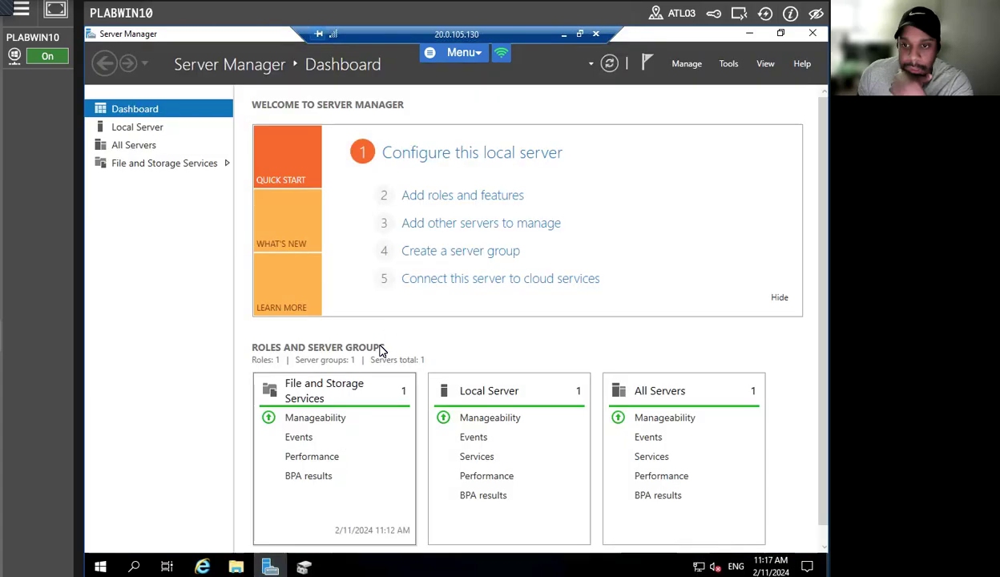
{"action": "left_click", "coordinate": [434, 195]}
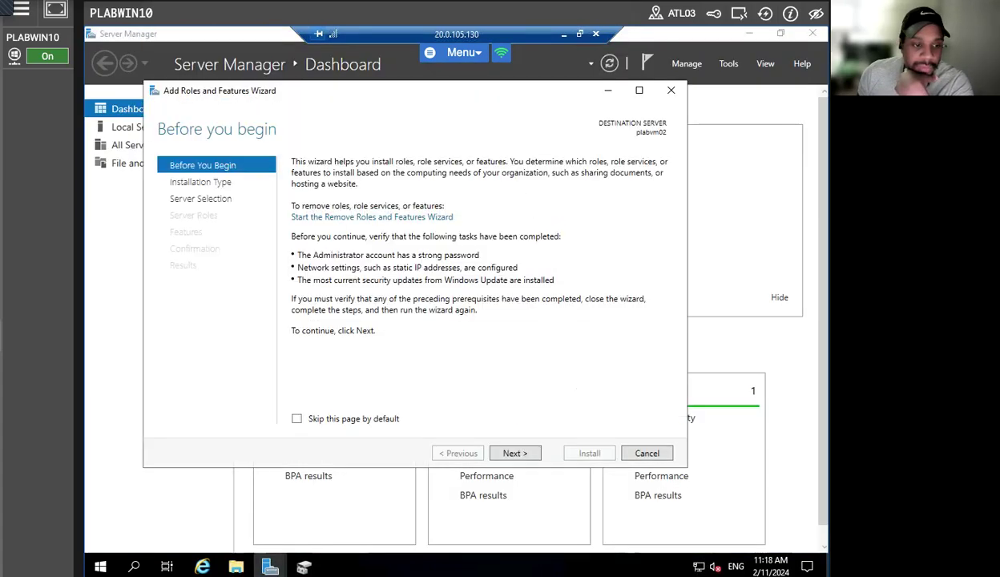
{"action": "left_click", "coordinate": [522, 454]}
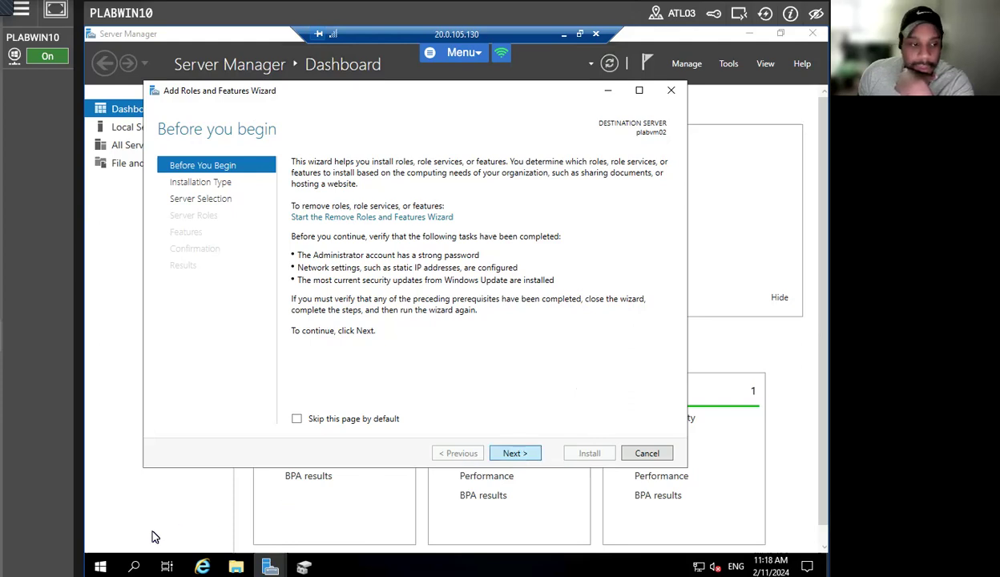
{"action": "left_click", "coordinate": [516, 454]}
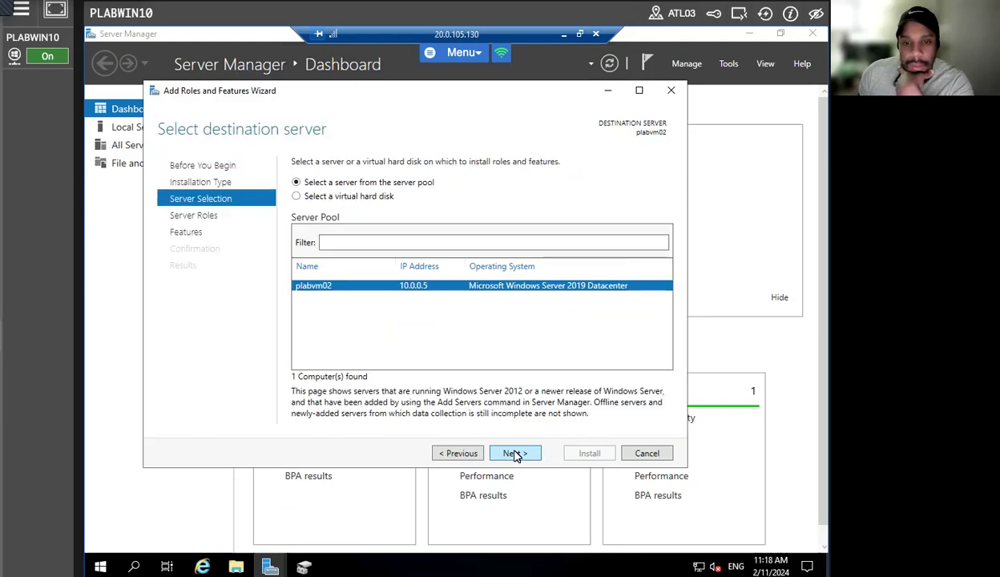
{"action": "left_click", "coordinate": [515, 455]}
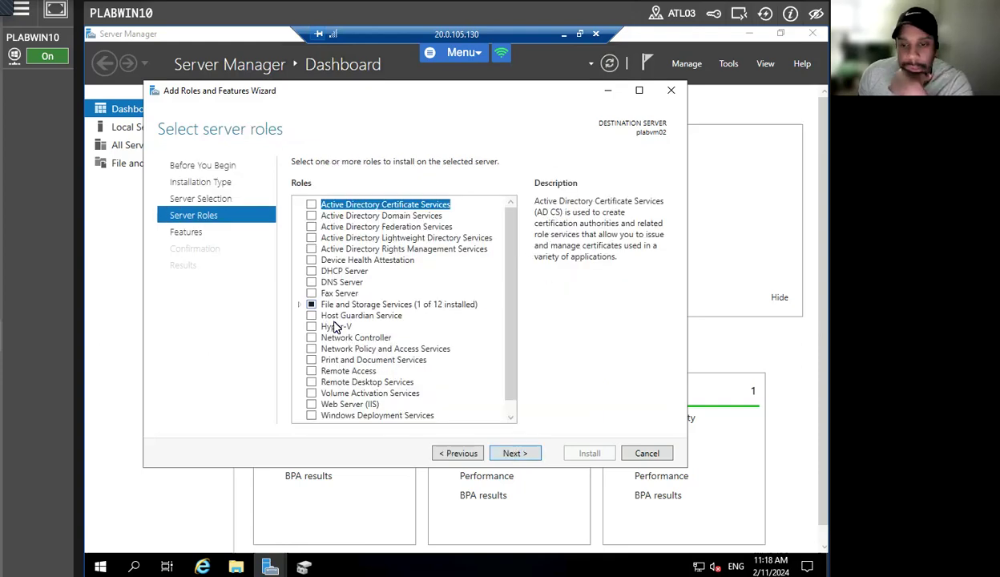
Step: Install the File Server and Data Deduplication role services under File and iSCSI Services, and close the finished wizard
{"action": "left_click", "coordinate": [299, 305]}
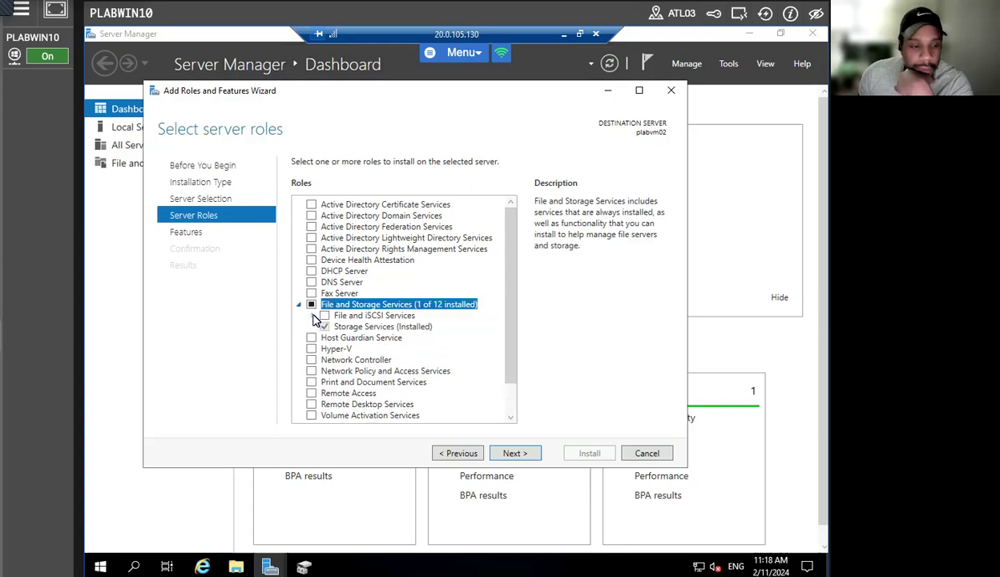
{"action": "left_click", "coordinate": [315, 317]}
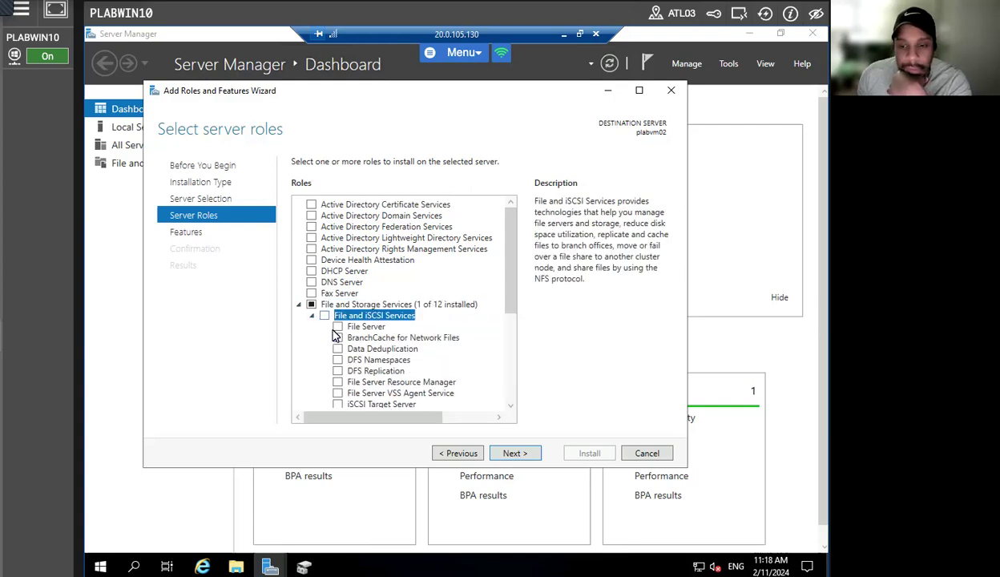
{"action": "left_click", "coordinate": [337, 326]}
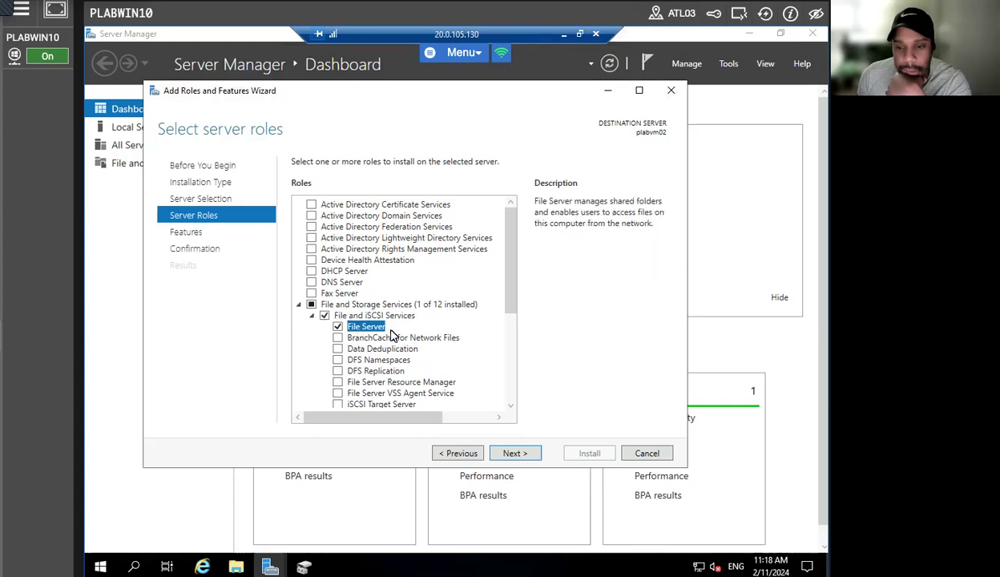
{"action": "left_click", "coordinate": [338, 350]}
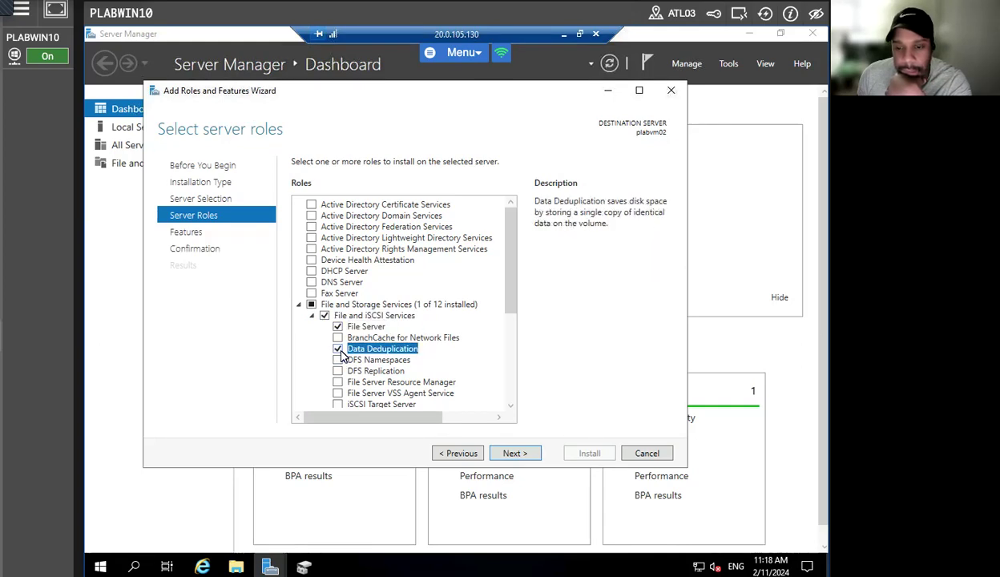
{"action": "left_click", "coordinate": [508, 454]}
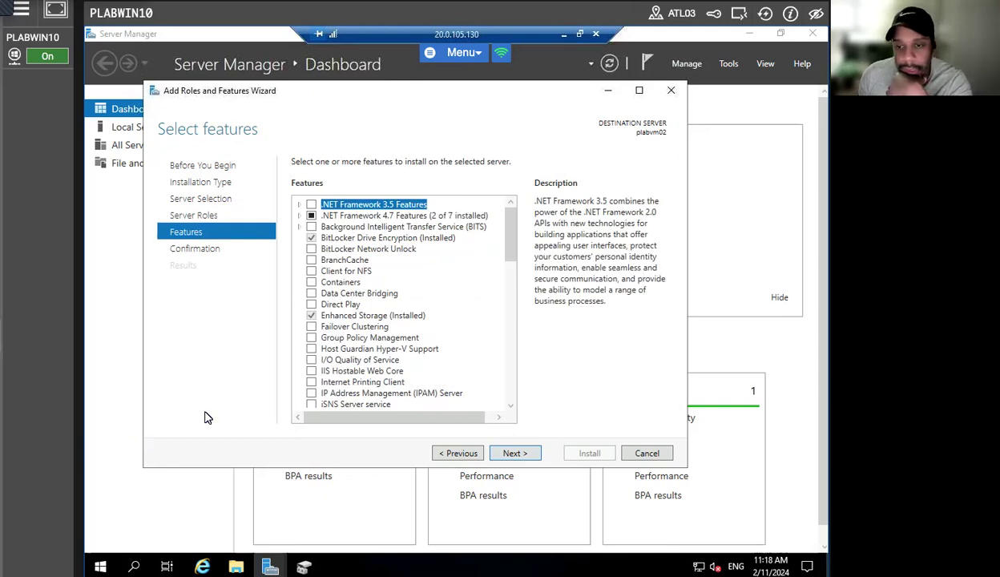
{"action": "left_click", "coordinate": [522, 455]}
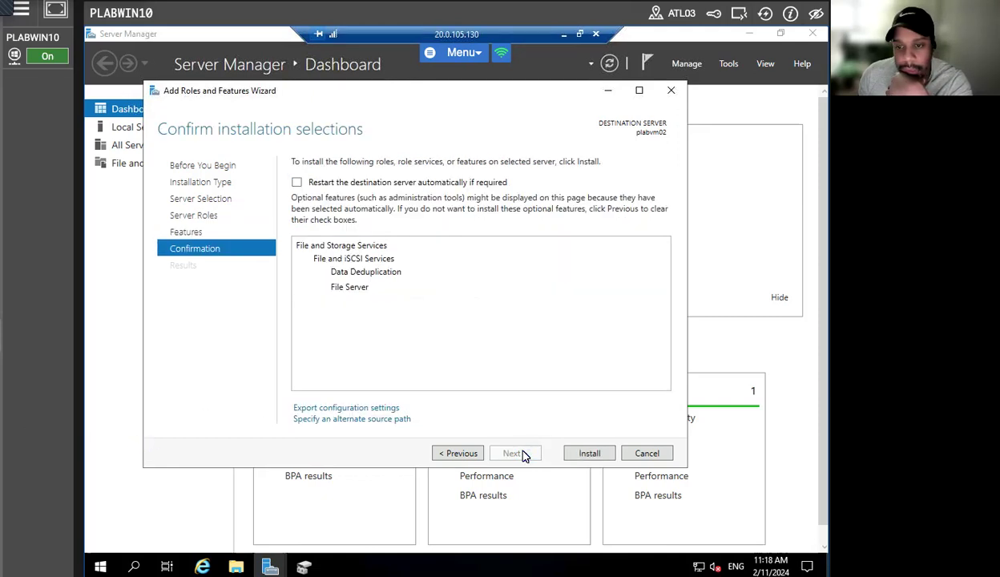
{"action": "left_click", "coordinate": [581, 445]}
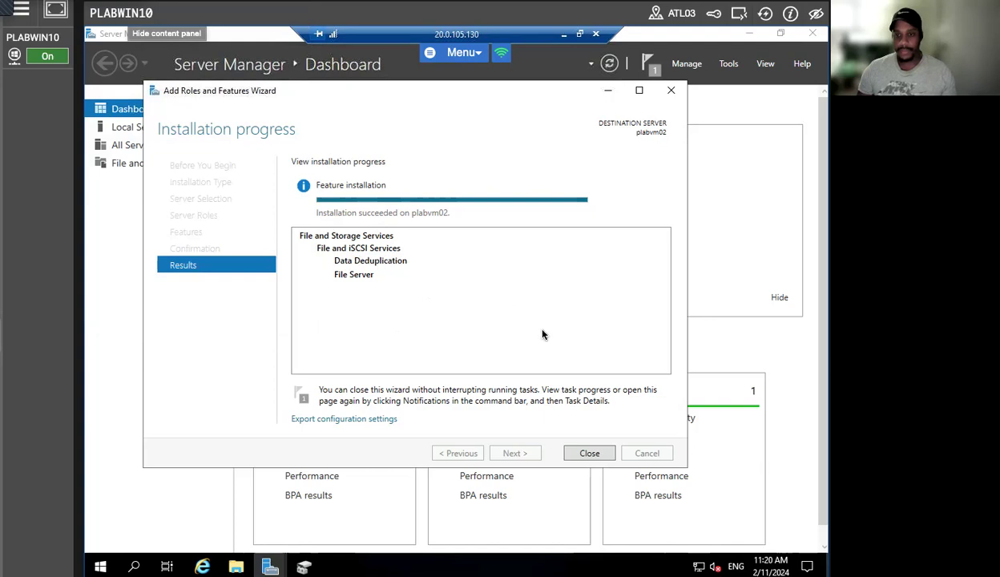
{"action": "left_click", "coordinate": [585, 451]}
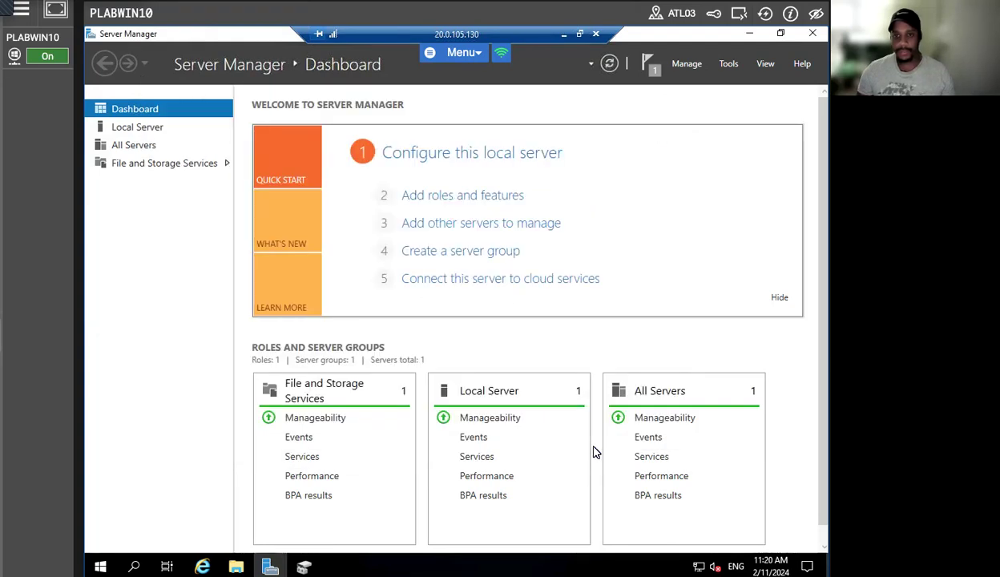
Step: Open the data deduplication settings of the Raid 1 (F:) volume in File and Storage Services
{"action": "left_click", "coordinate": [175, 164]}
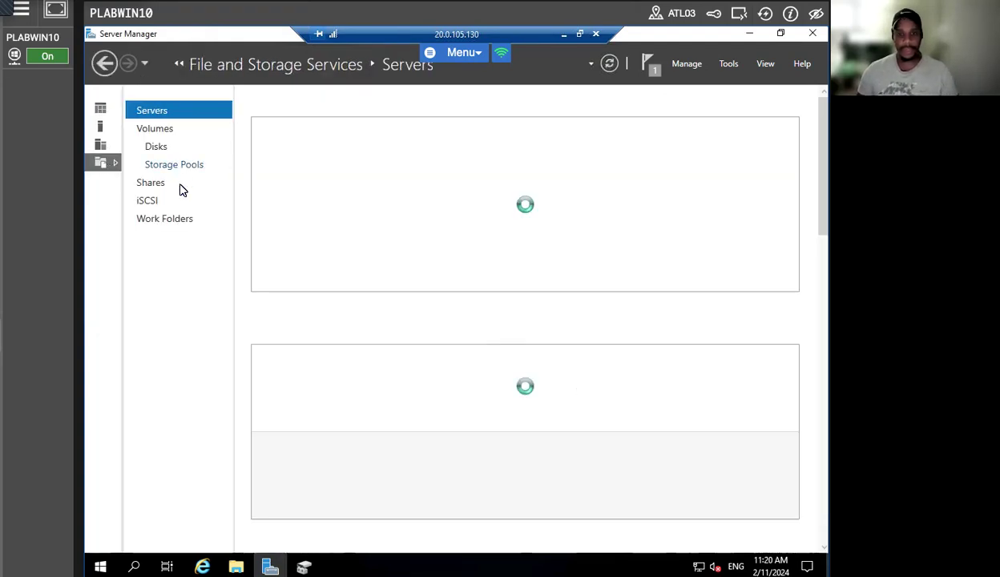
{"action": "left_click", "coordinate": [155, 129]}
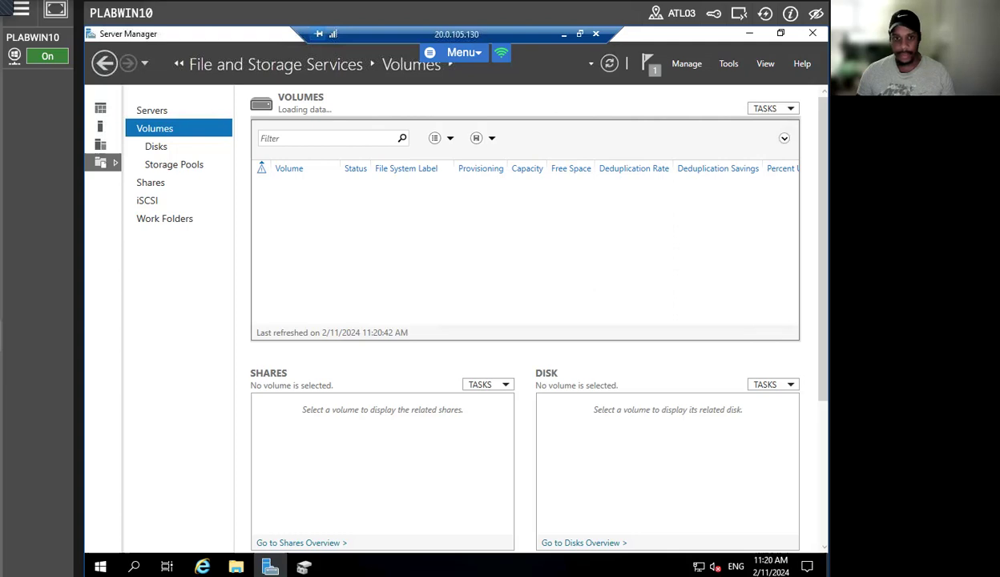
{"action": "scroll", "coordinate": [629, 358], "scroll_direction": "down", "scroll_amount": 5}
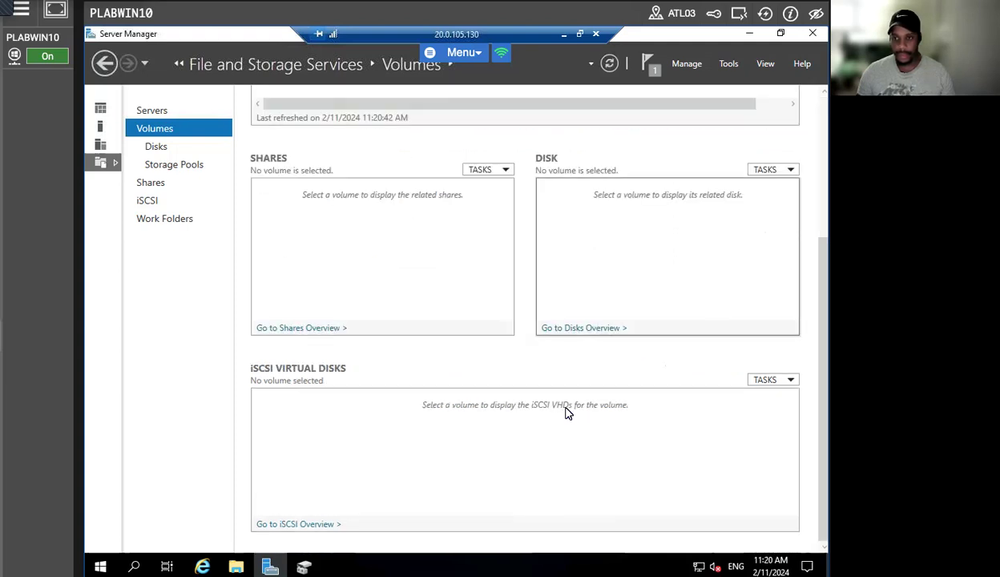
{"action": "scroll", "coordinate": [601, 370], "scroll_direction": "up", "scroll_amount": 5}
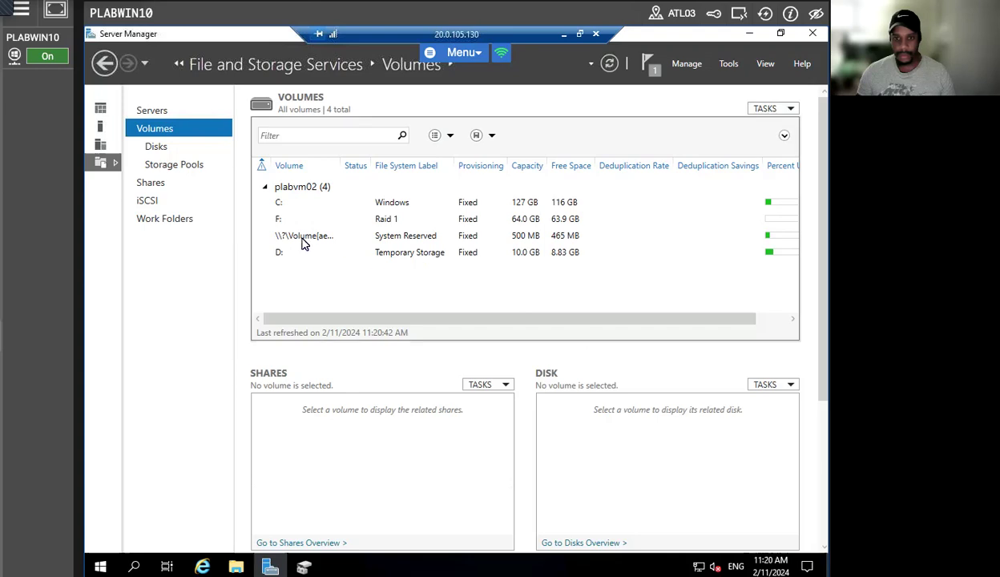
{"action": "left_click", "coordinate": [304, 222]}
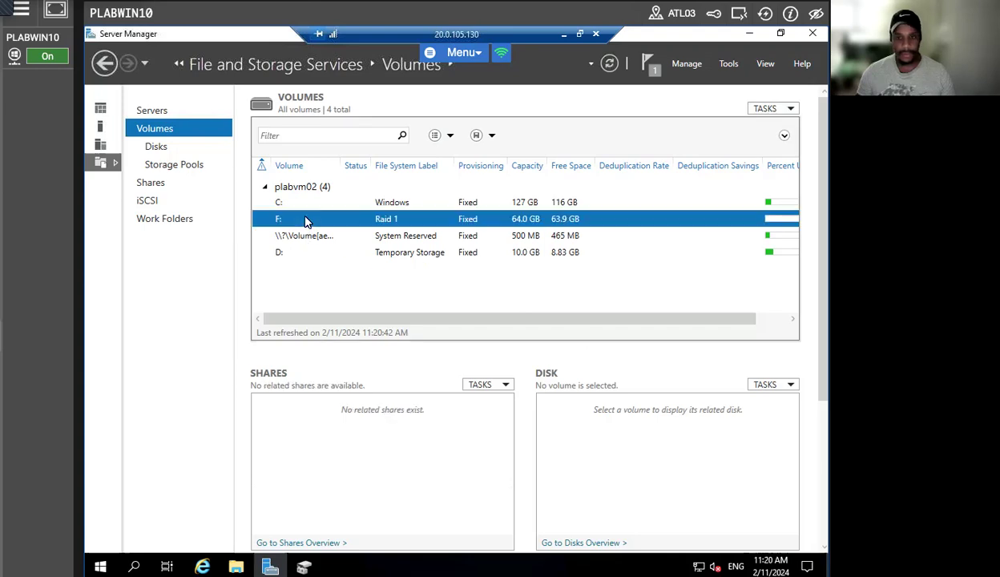
{"action": "right_click", "coordinate": [305, 220]}
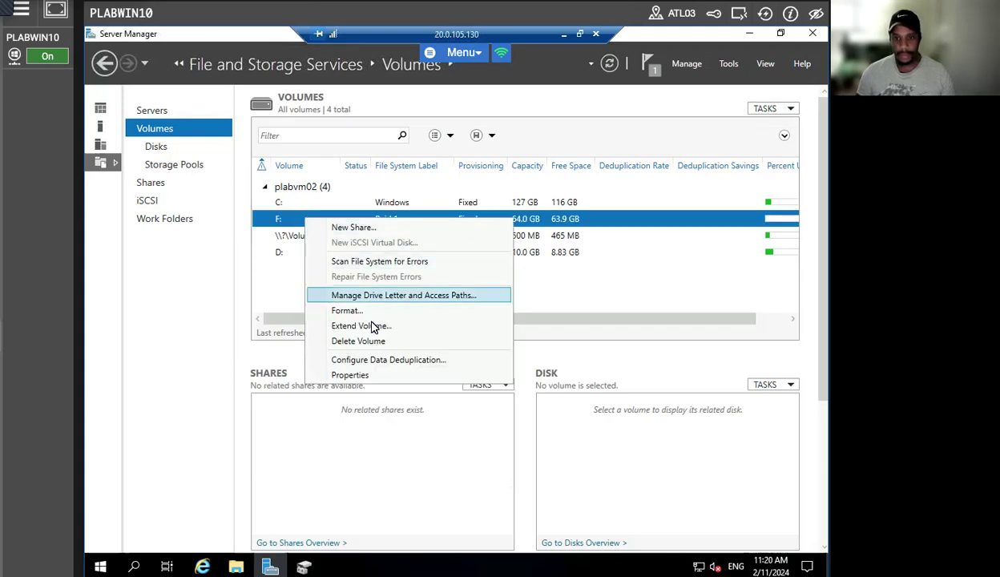
{"action": "left_click", "coordinate": [376, 360]}
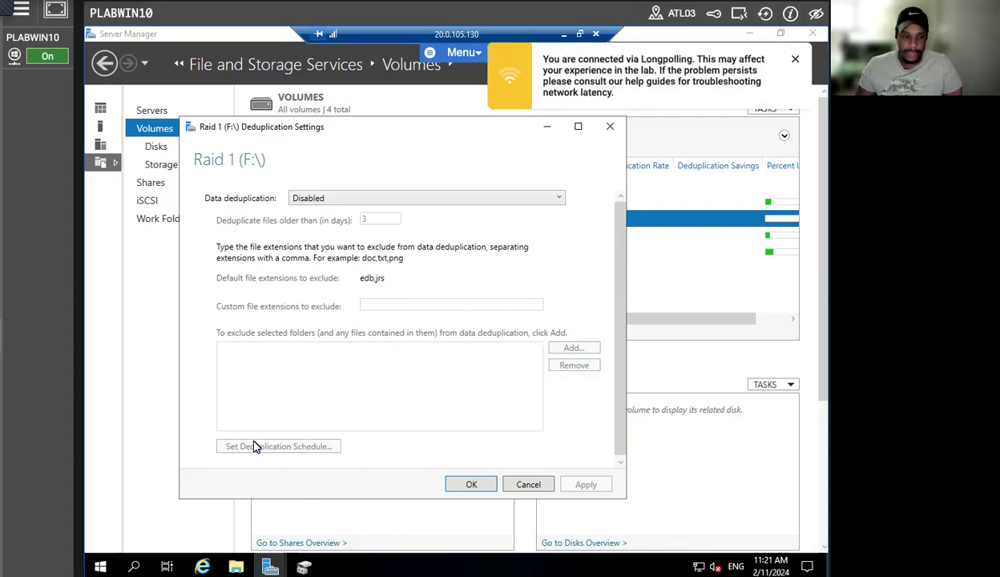
Step: Enable General purpose file server deduplication on Raid 1 (F:), dismiss the lab's connection notice, and close Server Manager
{"action": "left_click", "coordinate": [360, 201]}
{"action": "left_click", "coordinate": [345, 228]}
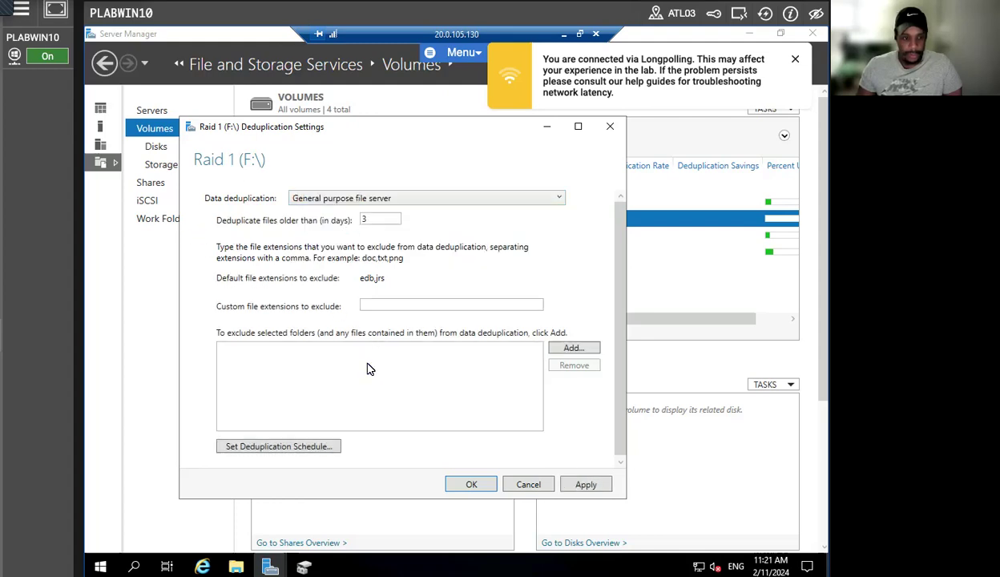
{"action": "left_click", "coordinate": [585, 485]}
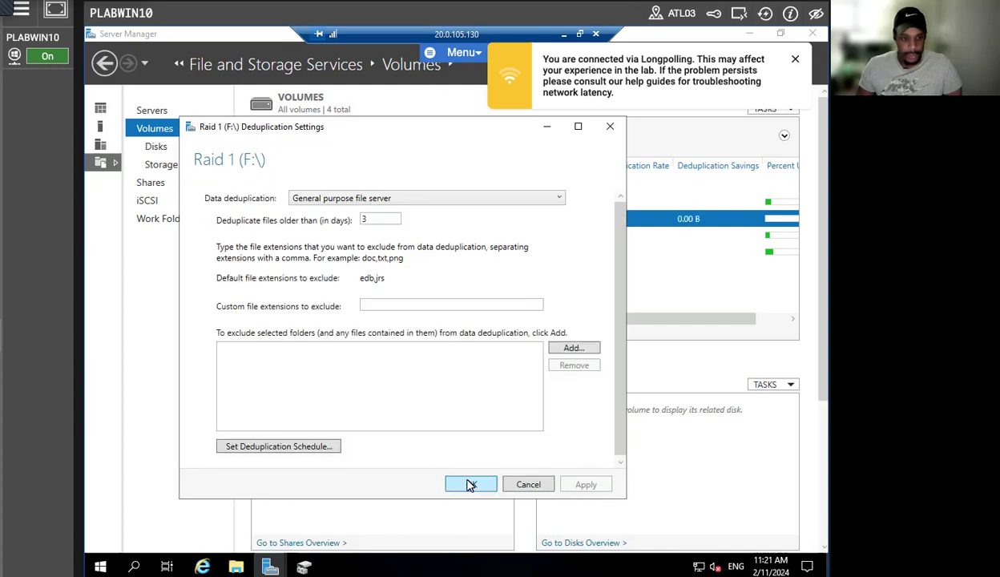
{"action": "left_click", "coordinate": [472, 485]}
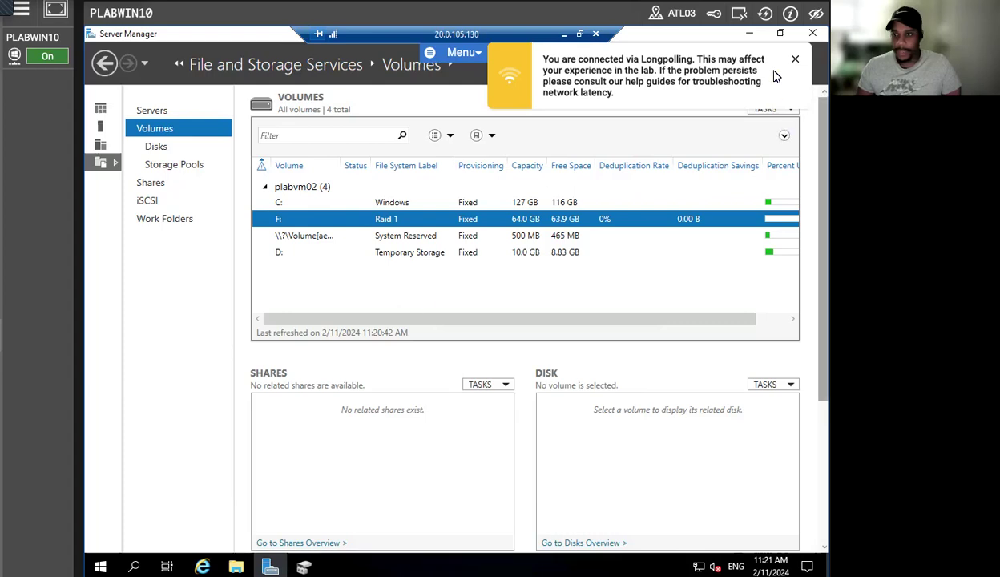
{"action": "left_click", "coordinate": [794, 59]}
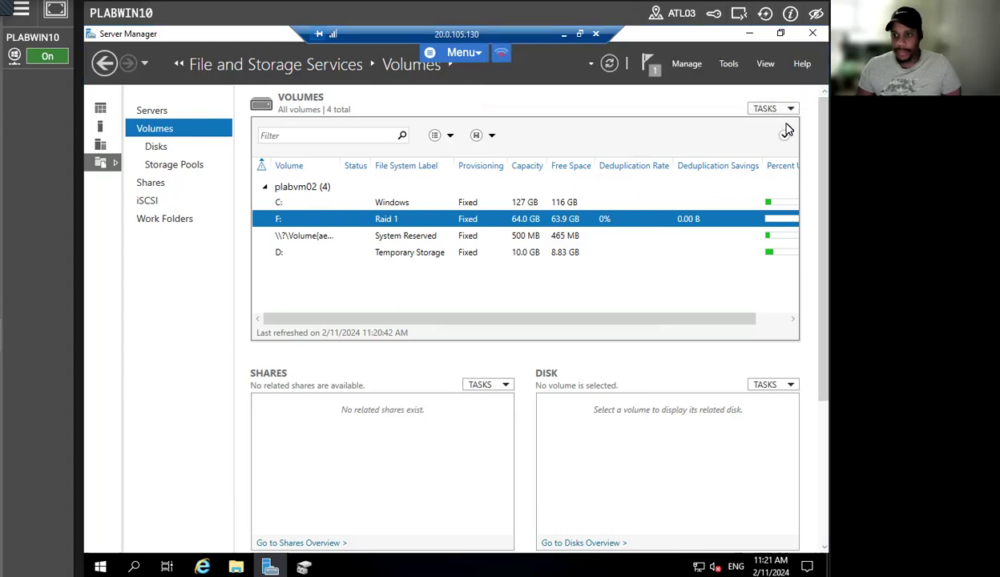
{"action": "double_click", "coordinate": [91, 35]}
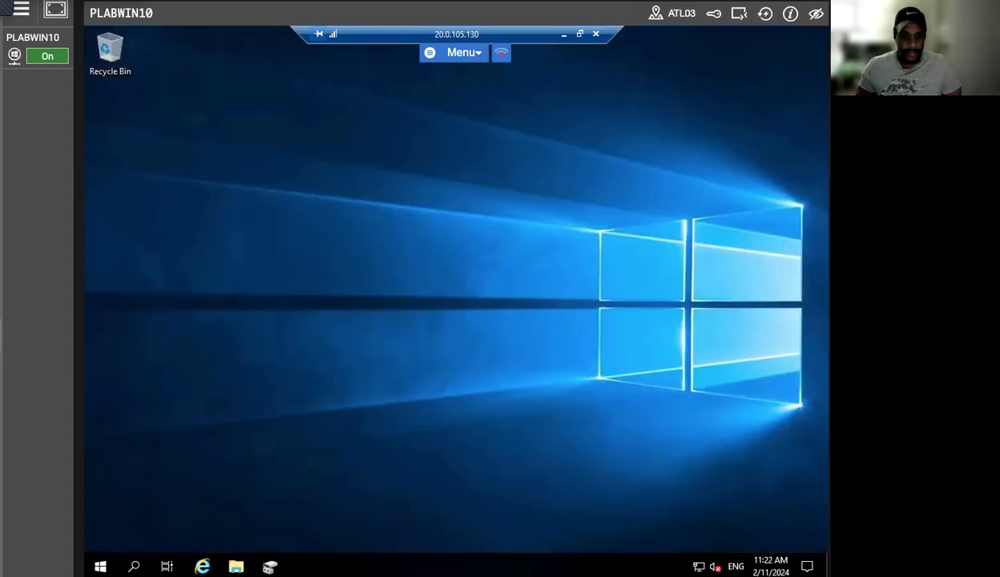